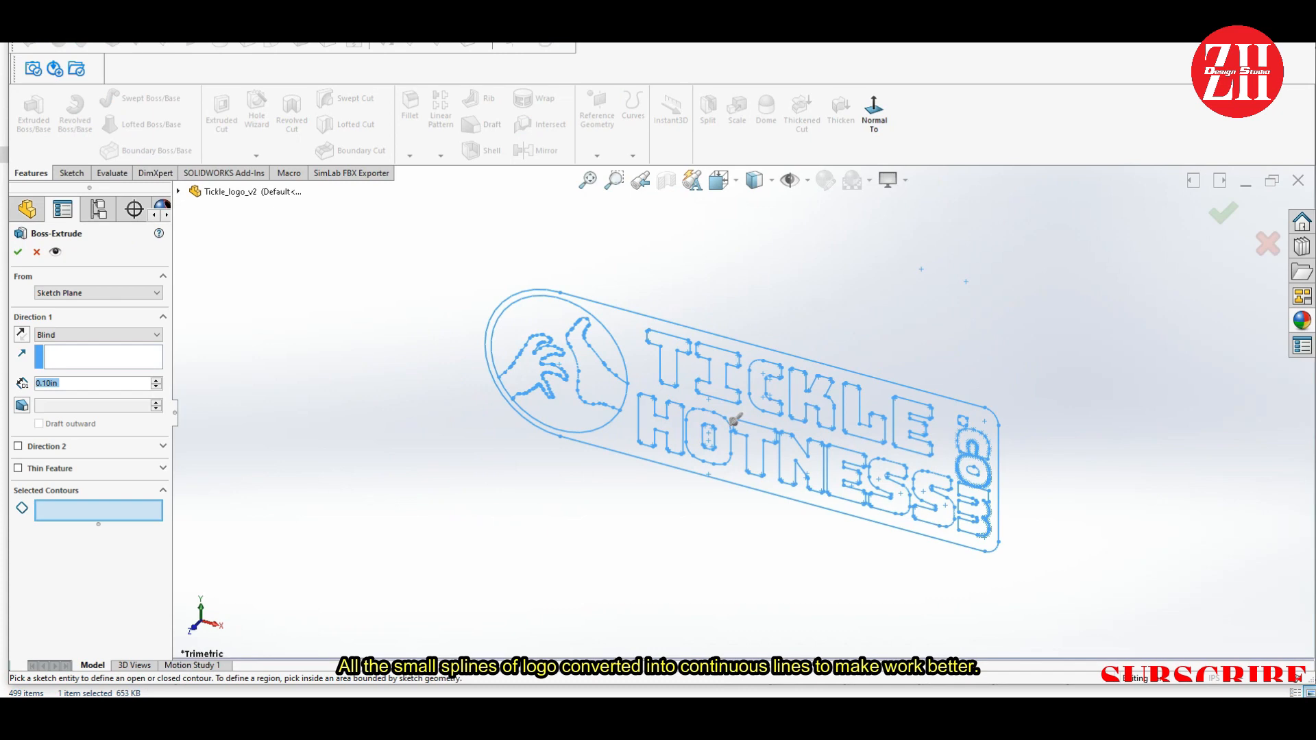
Extrude the outer plate contour of the logo sketch 0.25 in with the direction reversed
{"action": "left_click", "coordinate": [735, 420]}
{"action": "type", "text": "1"}
{"action": "key", "text": "Return"}
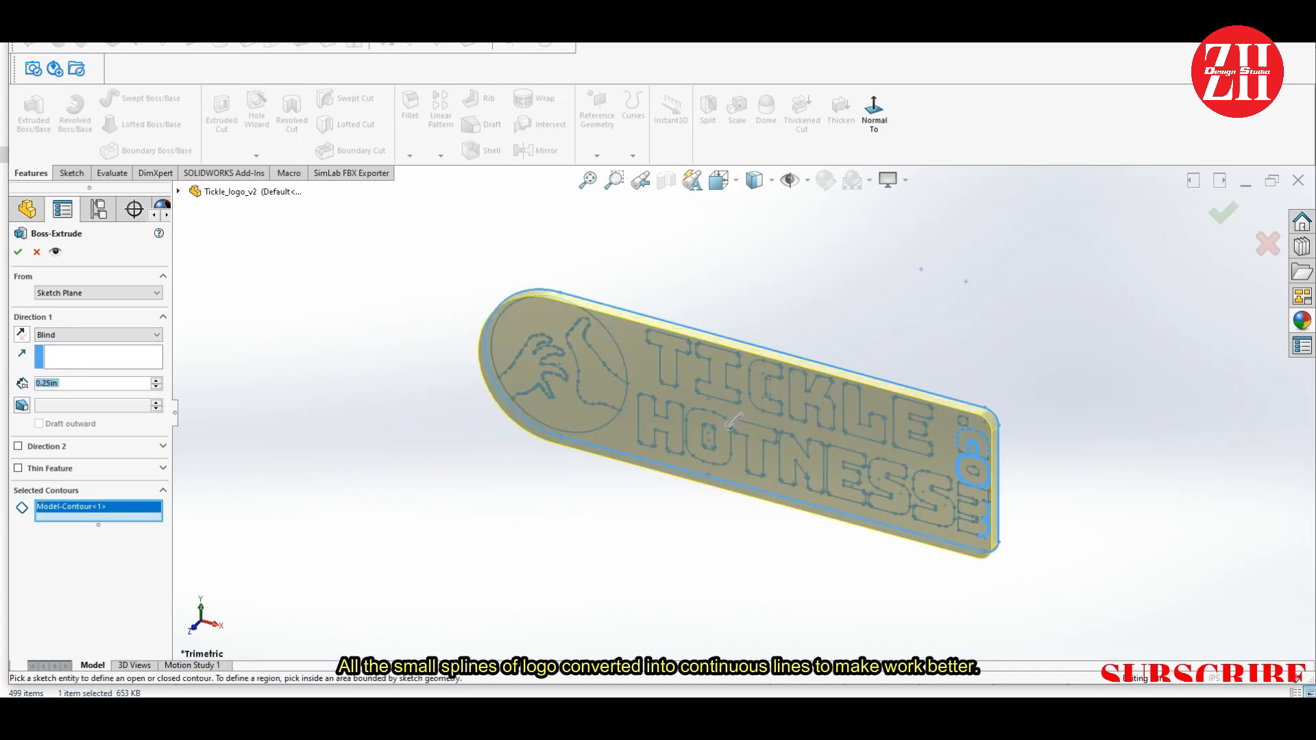
{"action": "left_click", "coordinate": [21, 334]}
{"action": "left_click", "coordinate": [17, 252]}
Start a sketch on the plate's front face and convert all entities of the Model sketch into it
{"action": "left_click", "coordinate": [626, 331]}
{"action": "left_click", "coordinate": [688, 291]}
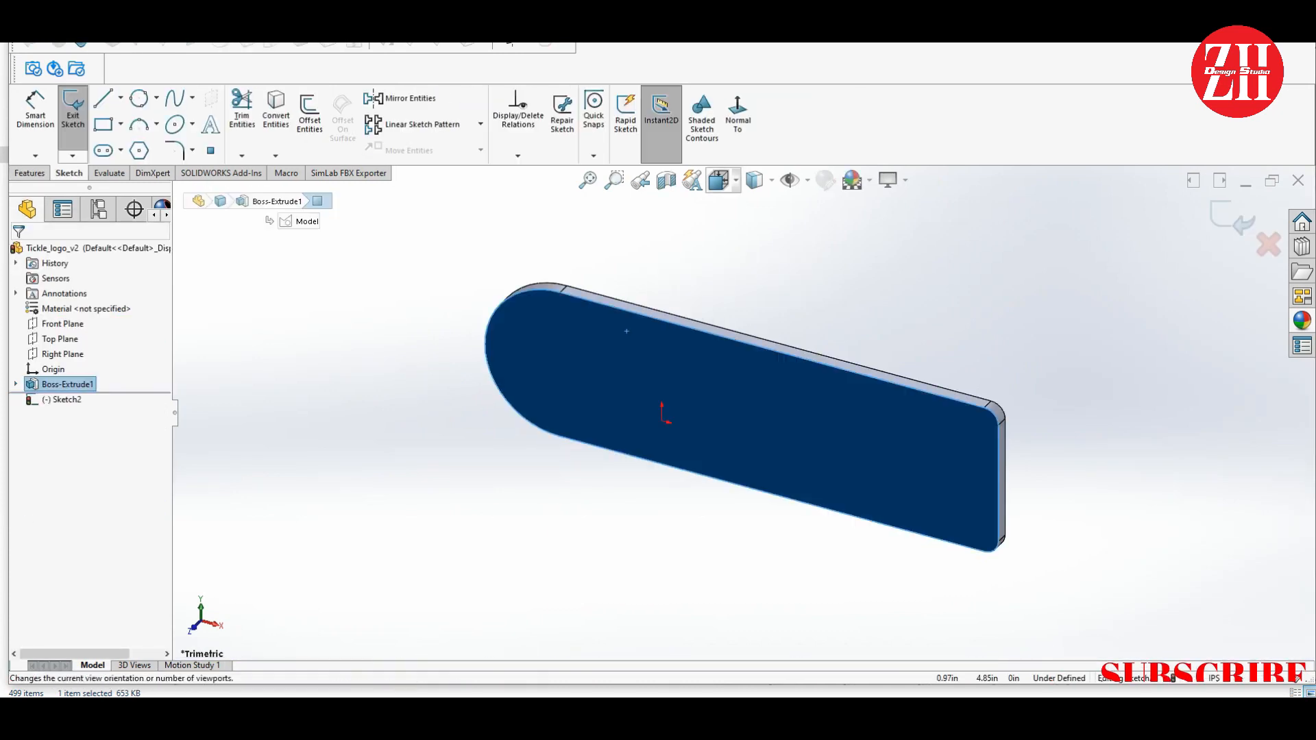
{"action": "left_click", "coordinate": [737, 113]}
{"action": "left_click", "coordinate": [15, 384]}
{"action": "left_click", "coordinate": [75, 399]}
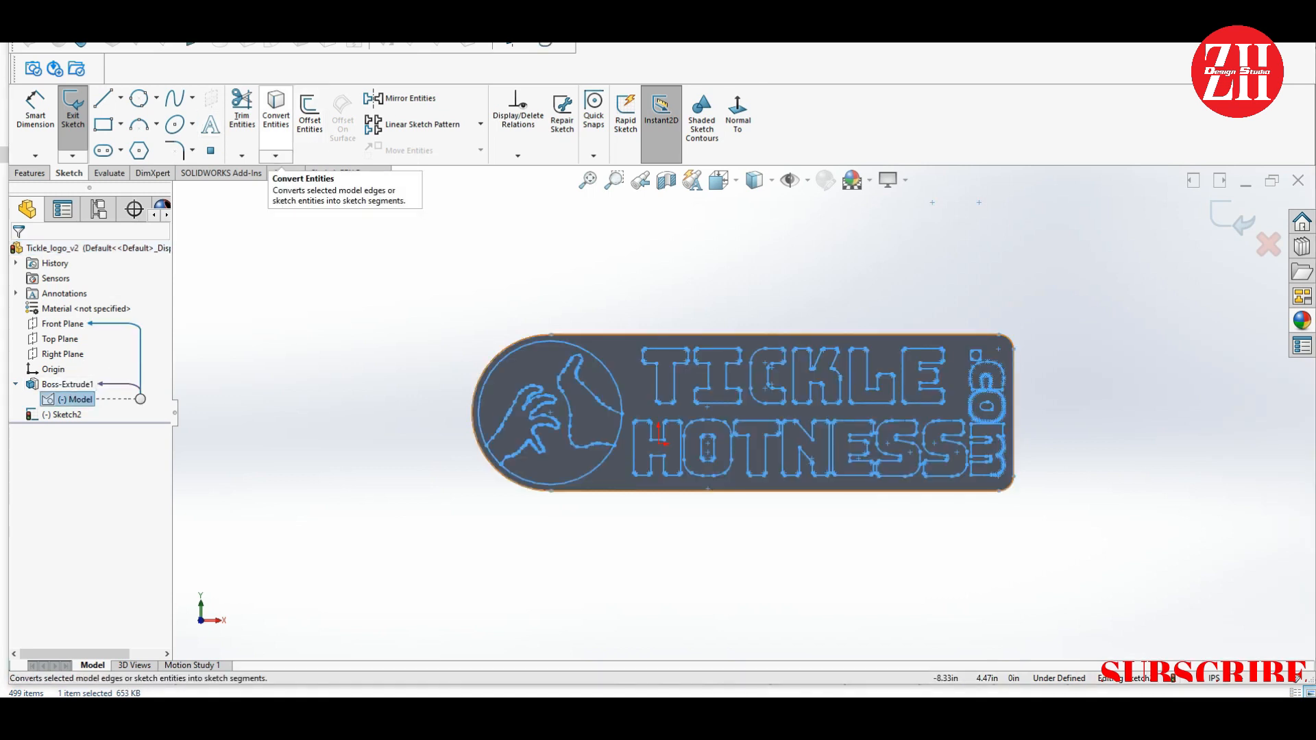
{"action": "left_click", "coordinate": [276, 113]}
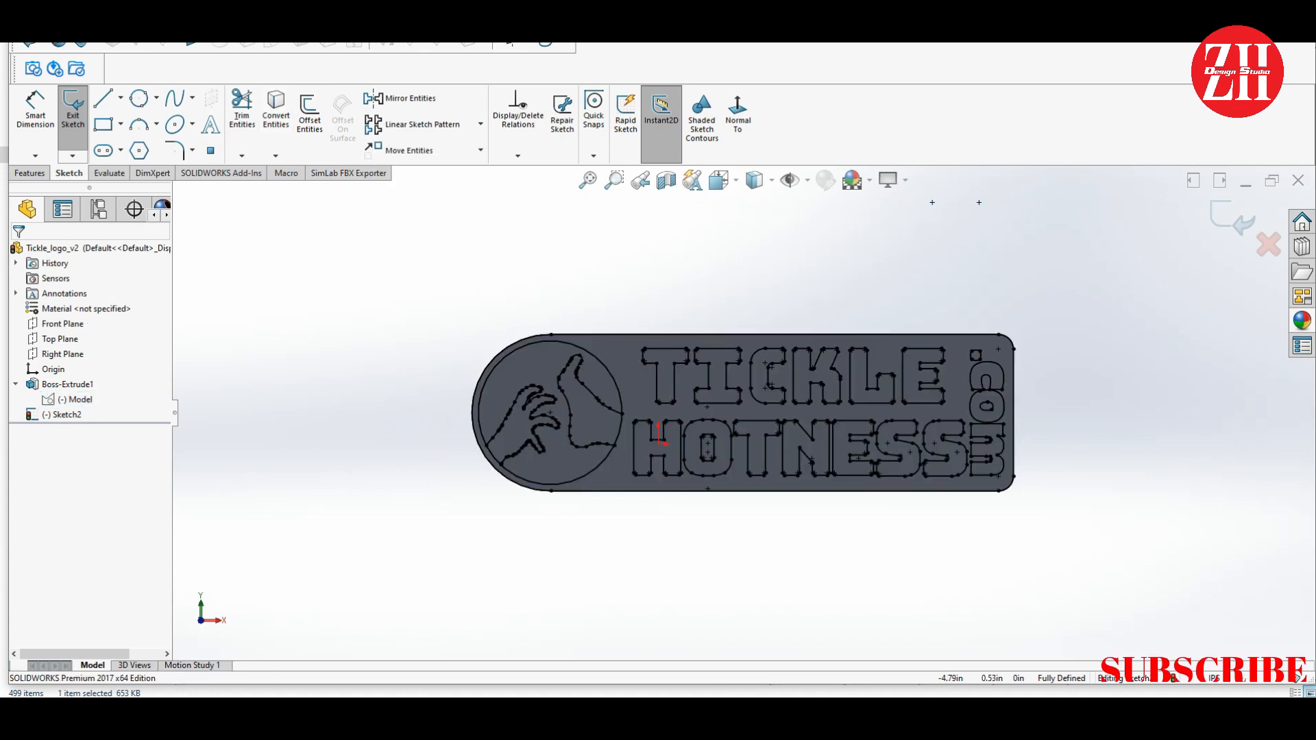
Delete the circle, hands and plate outline from the new sketch so only the lettering remains, and exit the sketch
{"action": "mouse_move", "coordinate": [407, 290]}
{"action": "left_mouse_down"}
{"action": "mouse_move", "coordinate": [605, 602]}
{"action": "mouse_move", "coordinate": [629, 604]}
{"action": "left_mouse_up"}
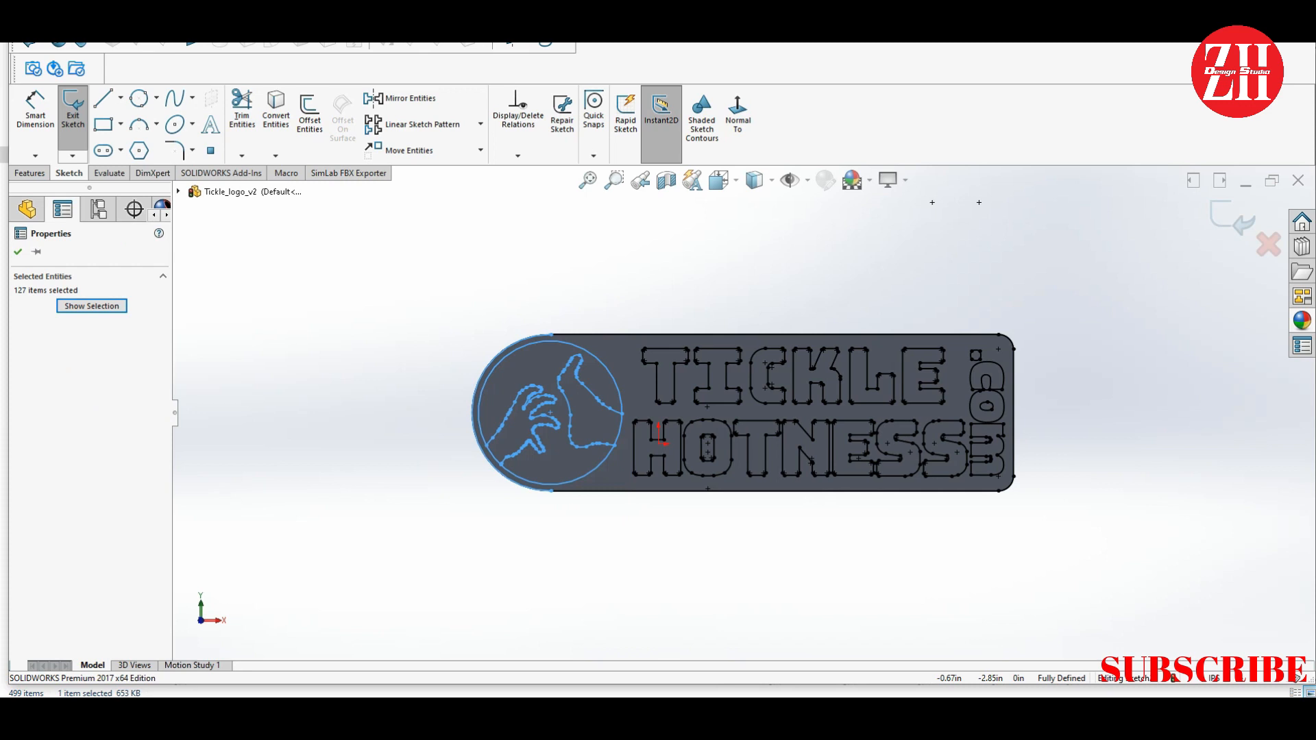
{"action": "key", "text": "Delete"}
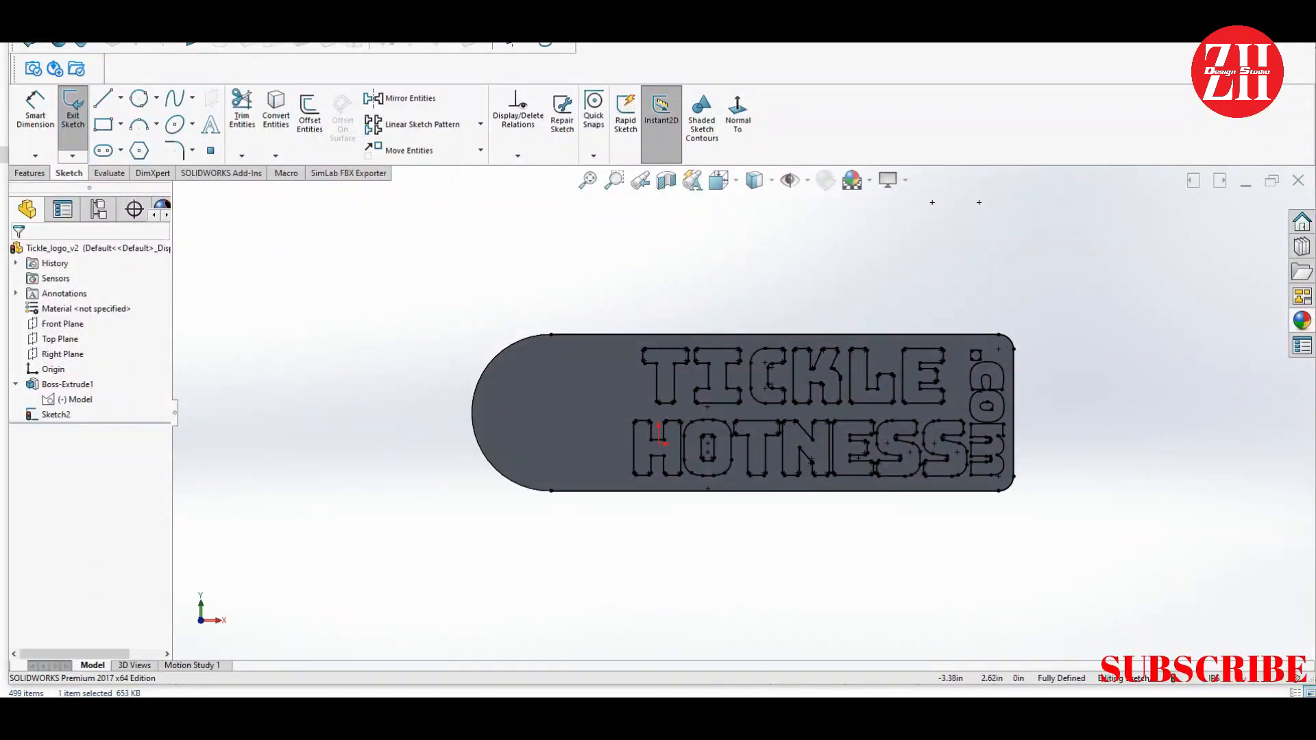
{"action": "left_click_drag", "start_coordinate": [475, 300], "coordinate": [1008, 347]}
{"action": "key", "text": "Escape"}
{"action": "key", "text": "Escape"}
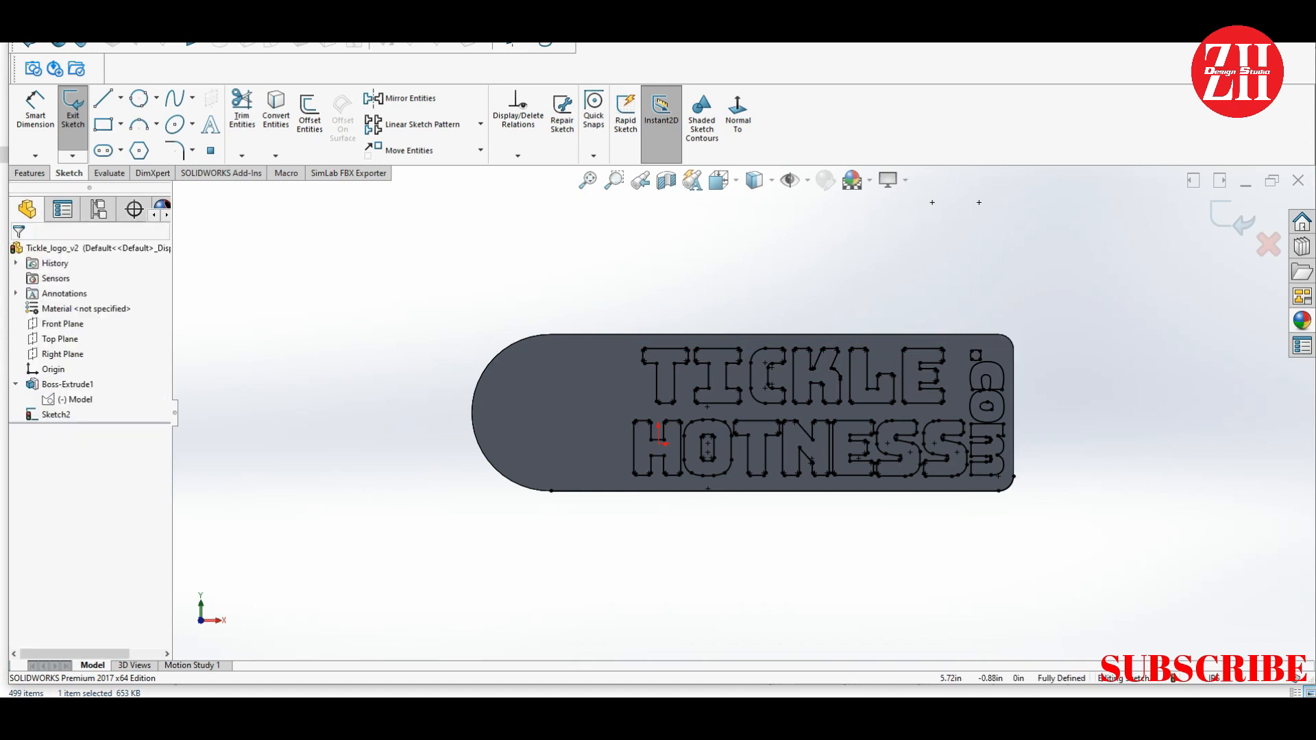
{"action": "left_click_drag", "start_coordinate": [981, 488], "coordinate": [980, 488]}
{"action": "key", "text": "Delete"}
{"action": "left_click", "coordinate": [73, 111]}
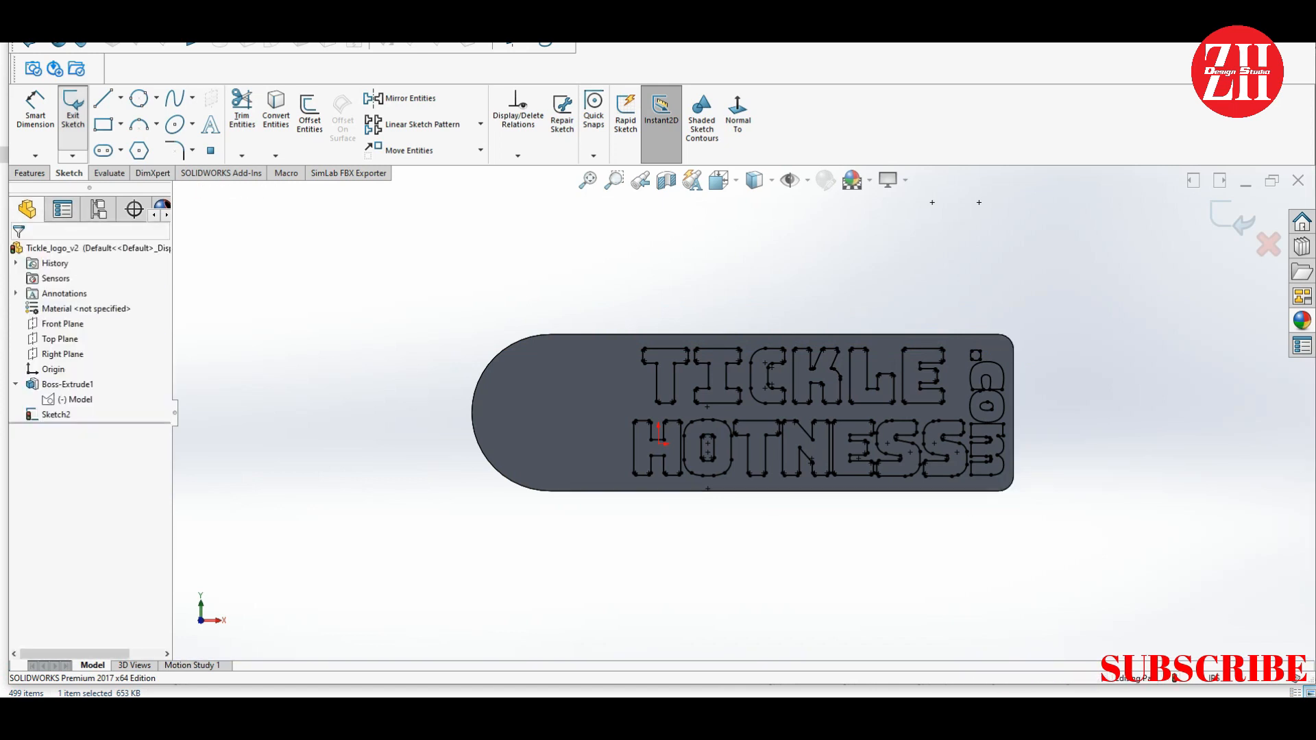
Start an Extruded Boss from the lettering sketch and choose the TICKLE letters as contours
{"action": "left_click", "coordinate": [33, 113]}
{"action": "left_click", "coordinate": [693, 375]}
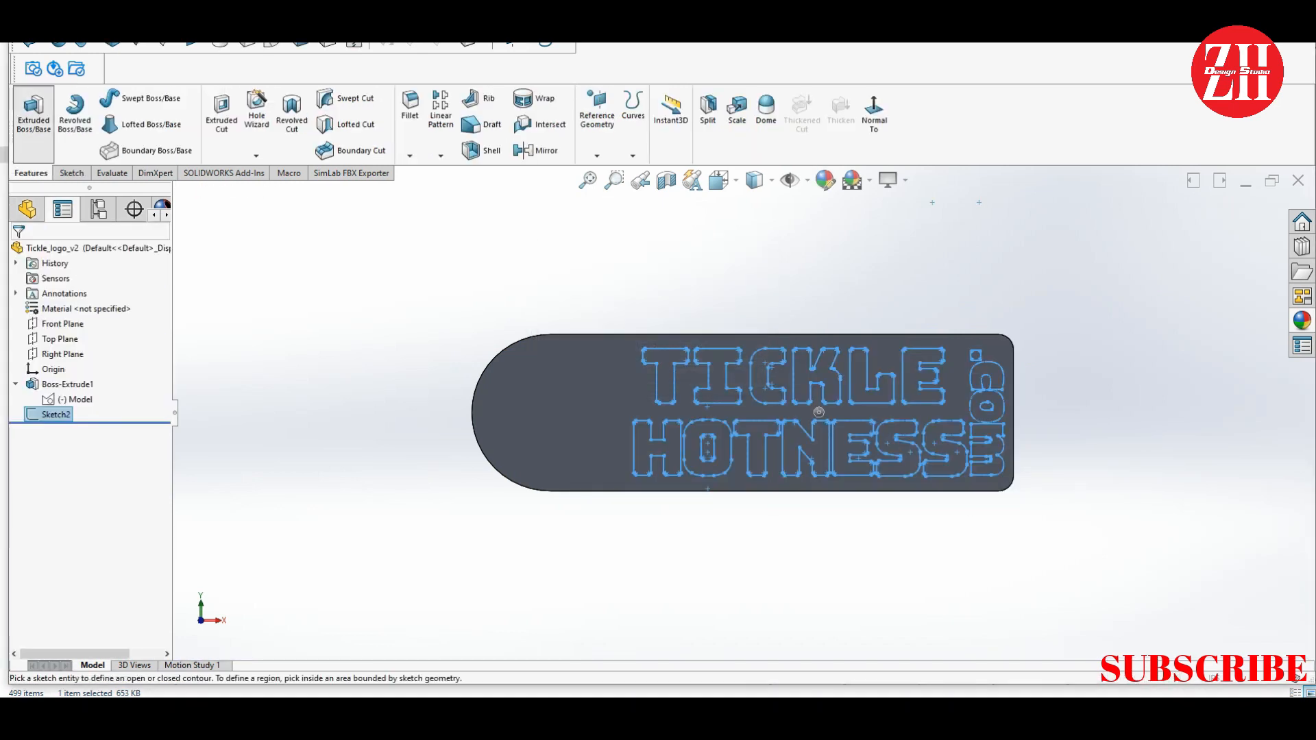
{"action": "left_click", "coordinate": [665, 375]}
{"action": "left_click", "coordinate": [717, 375]}
{"action": "left_click", "coordinate": [759, 376]}
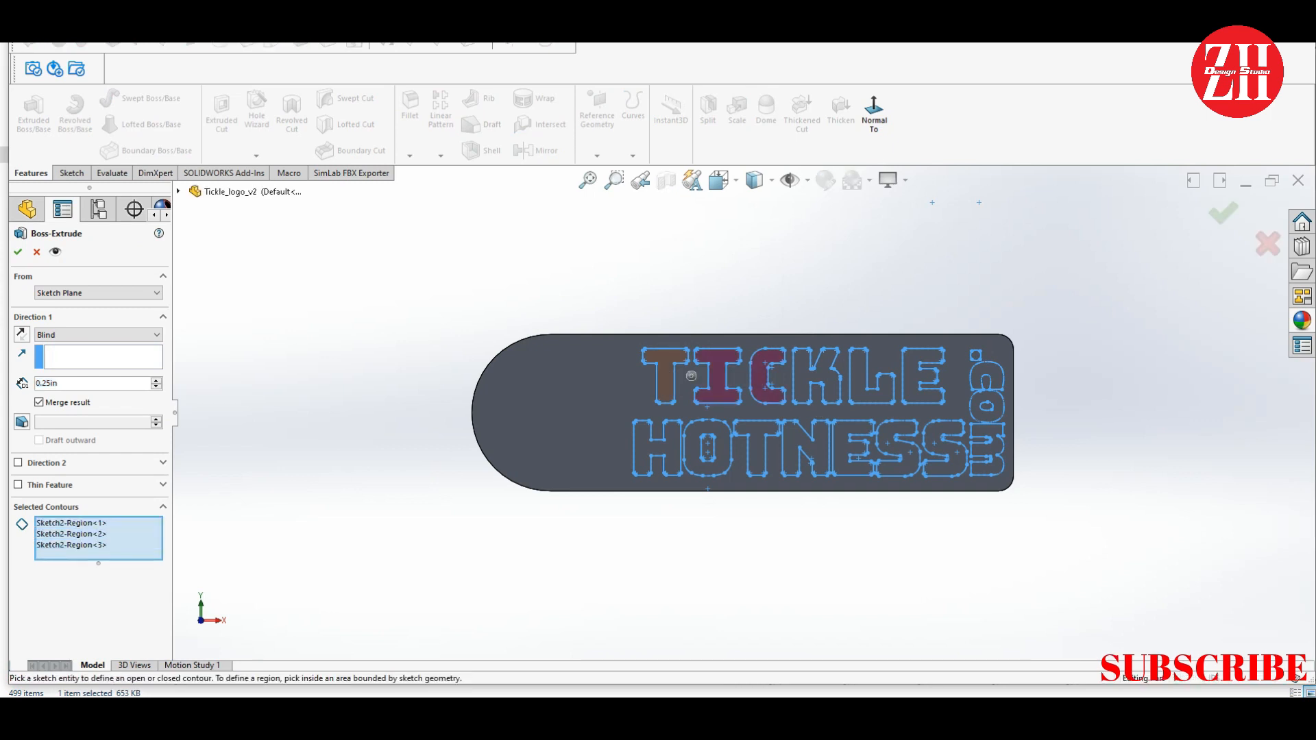
{"action": "left_click", "coordinate": [805, 376]}
{"action": "left_click", "coordinate": [862, 377]}
{"action": "left_click", "coordinate": [914, 376]}
Add the HOTNESS letters to the extrusion's selected contours
{"action": "left_click", "coordinate": [658, 448]}
{"action": "left_click", "coordinate": [694, 448]}
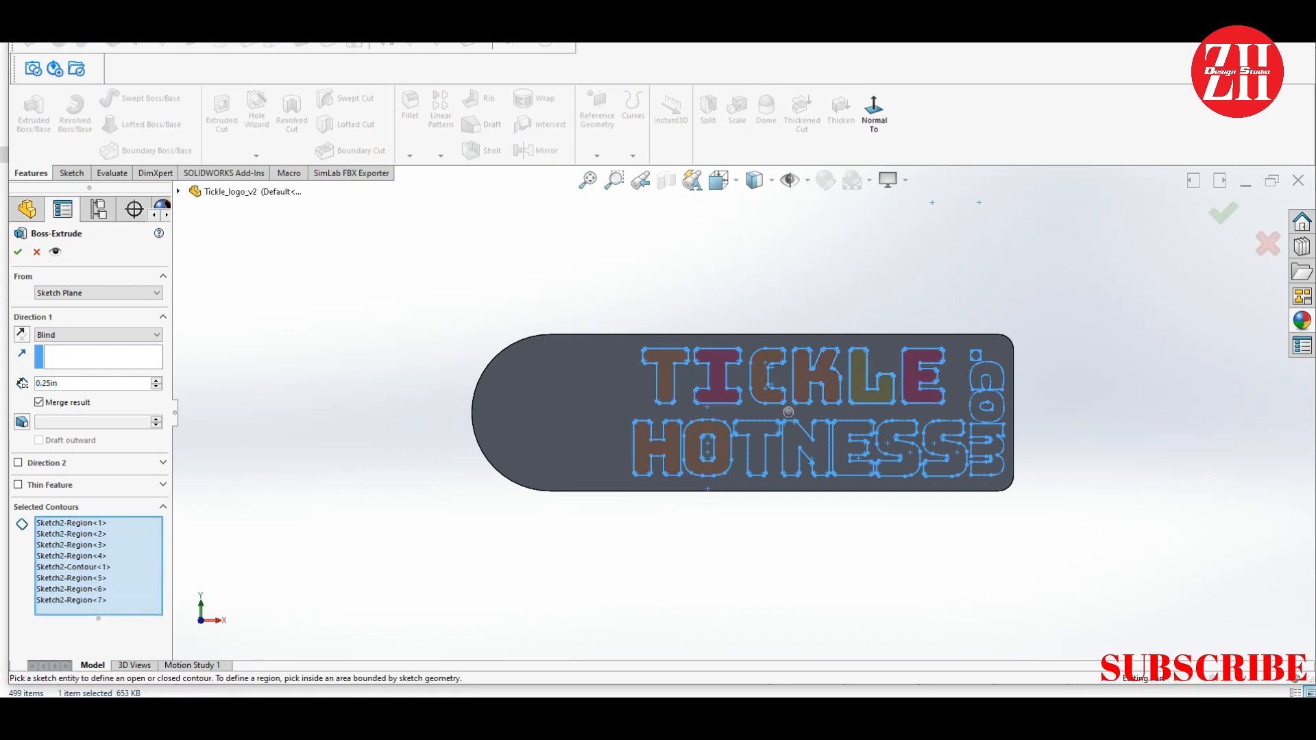
{"action": "left_click", "coordinate": [757, 449]}
{"action": "left_click", "coordinate": [801, 449]}
{"action": "left_click", "coordinate": [847, 449]}
{"action": "left_click", "coordinate": [899, 449]}
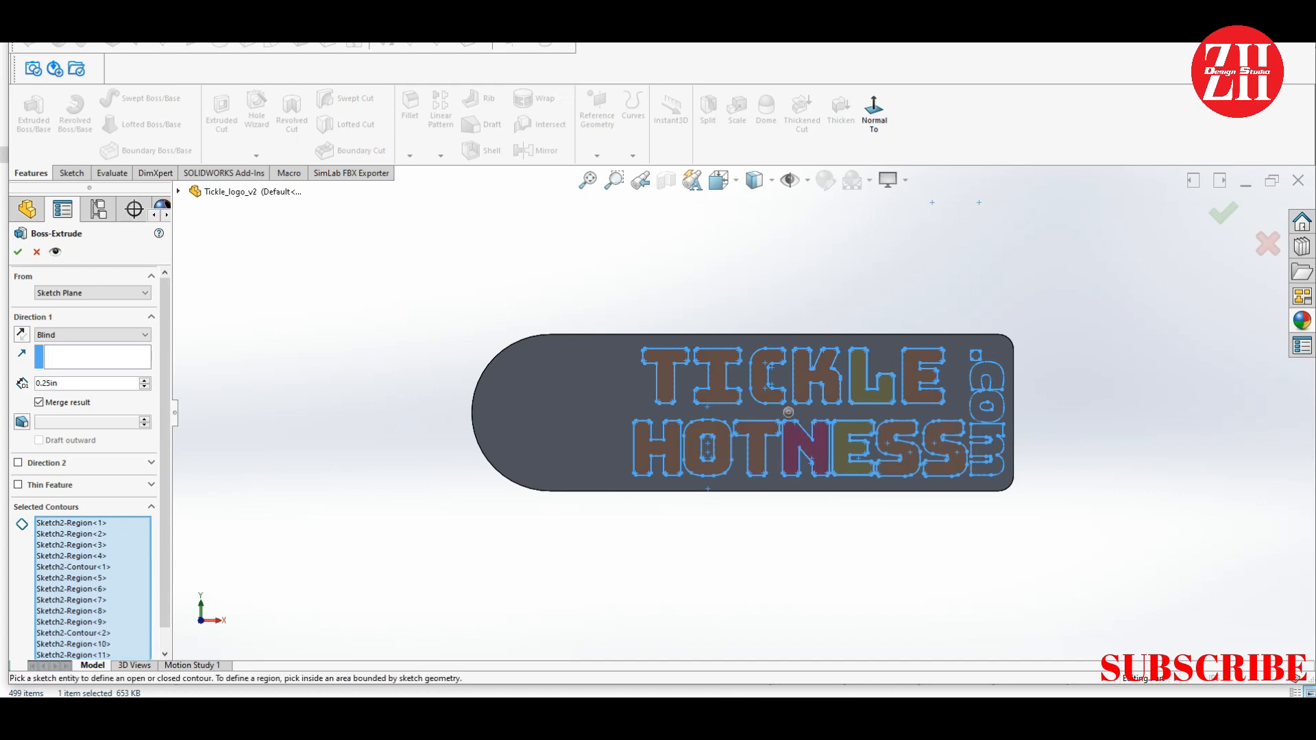
{"action": "left_click", "coordinate": [944, 449]}
Add the dot and the letters of .com to the contours and complete the 0.25 in extrusion
{"action": "middle_click_drag", "start_coordinate": [800, 411], "coordinate": [766, 417]}
{"action": "middle_click_drag", "start_coordinate": [911, 417], "coordinate": [1027, 420]}
{"action": "scroll", "coordinate": [1028, 419], "scroll_direction": "down", "scroll_amount": 3}
{"action": "left_click", "coordinate": [910, 321]}
{"action": "left_click", "coordinate": [931, 351]}
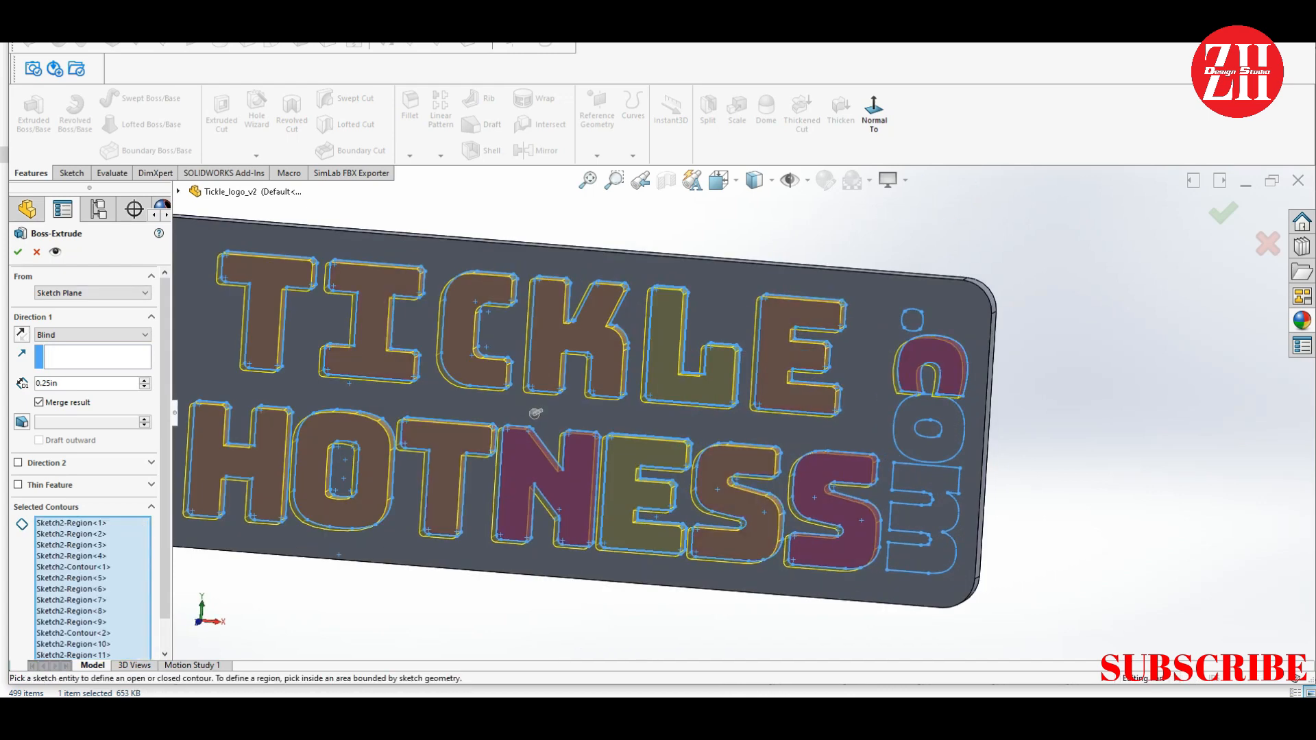
{"action": "left_click", "coordinate": [927, 408]}
{"action": "left_click", "coordinate": [943, 514]}
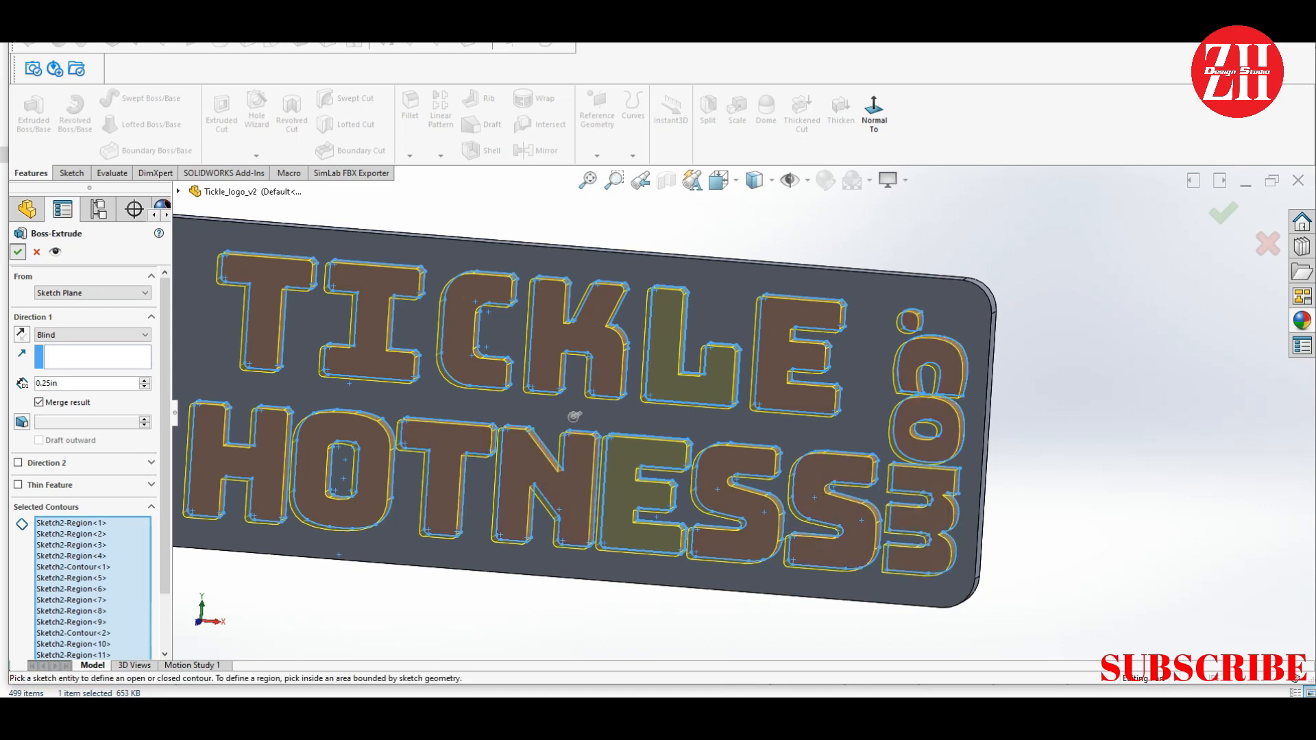
{"action": "right_click", "coordinate": [574, 417]}
Show the Model sketch and convert its circle around the hands into a new sketch on the plate's front face
{"action": "scroll", "coordinate": [574, 417], "scroll_direction": "up", "scroll_amount": 5}
{"action": "scroll", "coordinate": [446, 398], "scroll_direction": "down", "scroll_amount": 4}
{"action": "left_click", "coordinate": [429, 403]}
{"action": "left_click", "coordinate": [443, 382]}
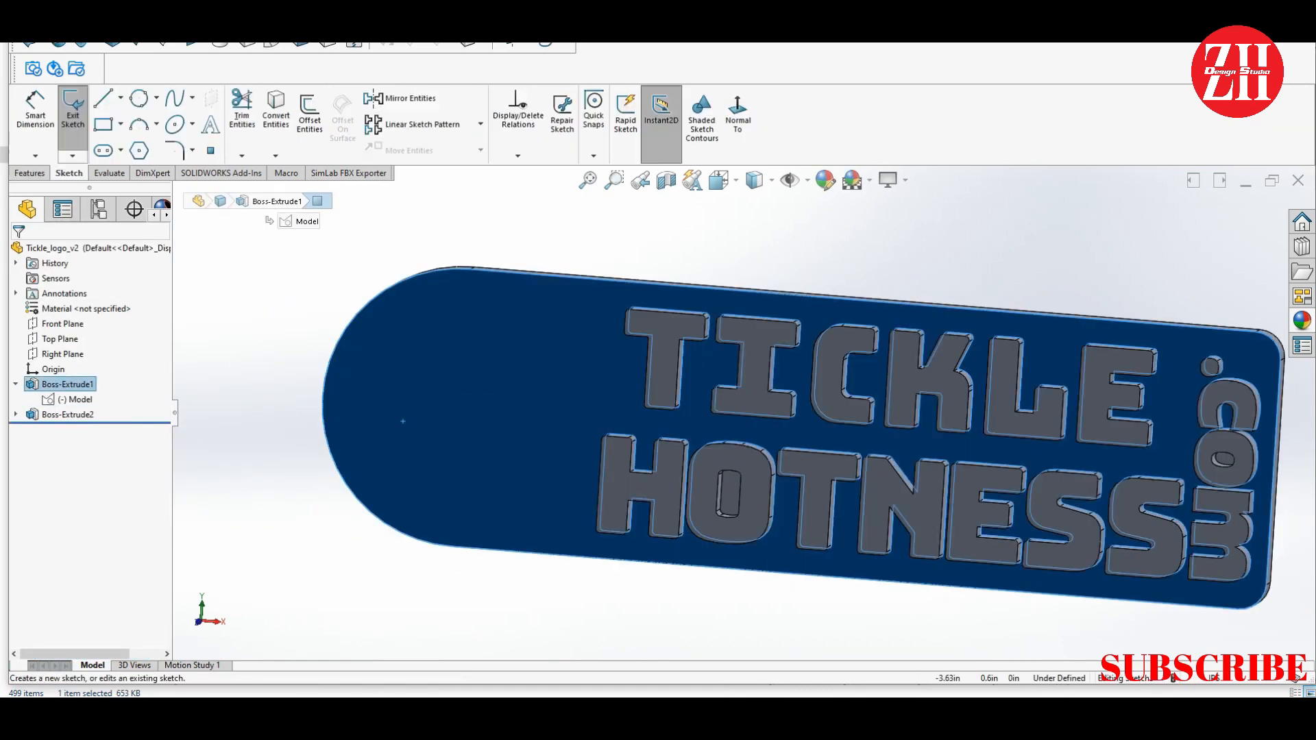
{"action": "left_click", "coordinate": [77, 399]}
{"action": "left_click", "coordinate": [106, 381]}
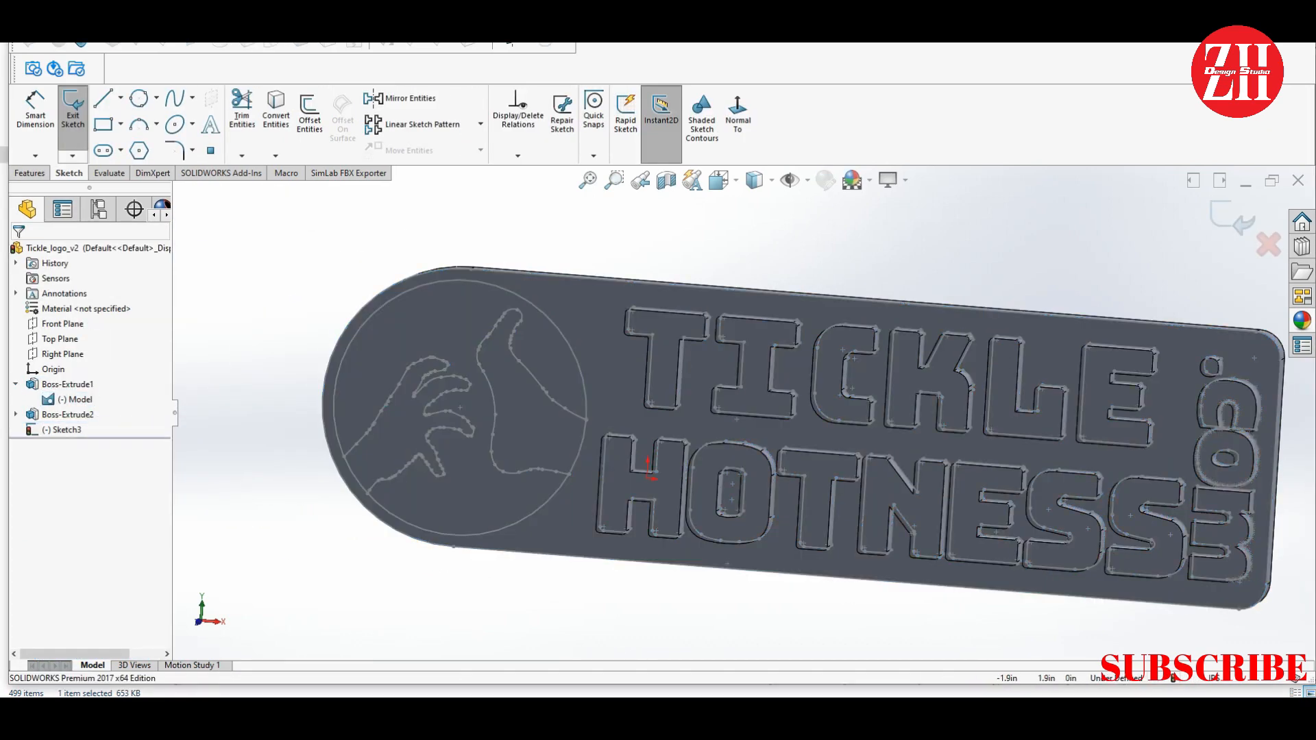
{"action": "left_click", "coordinate": [481, 281]}
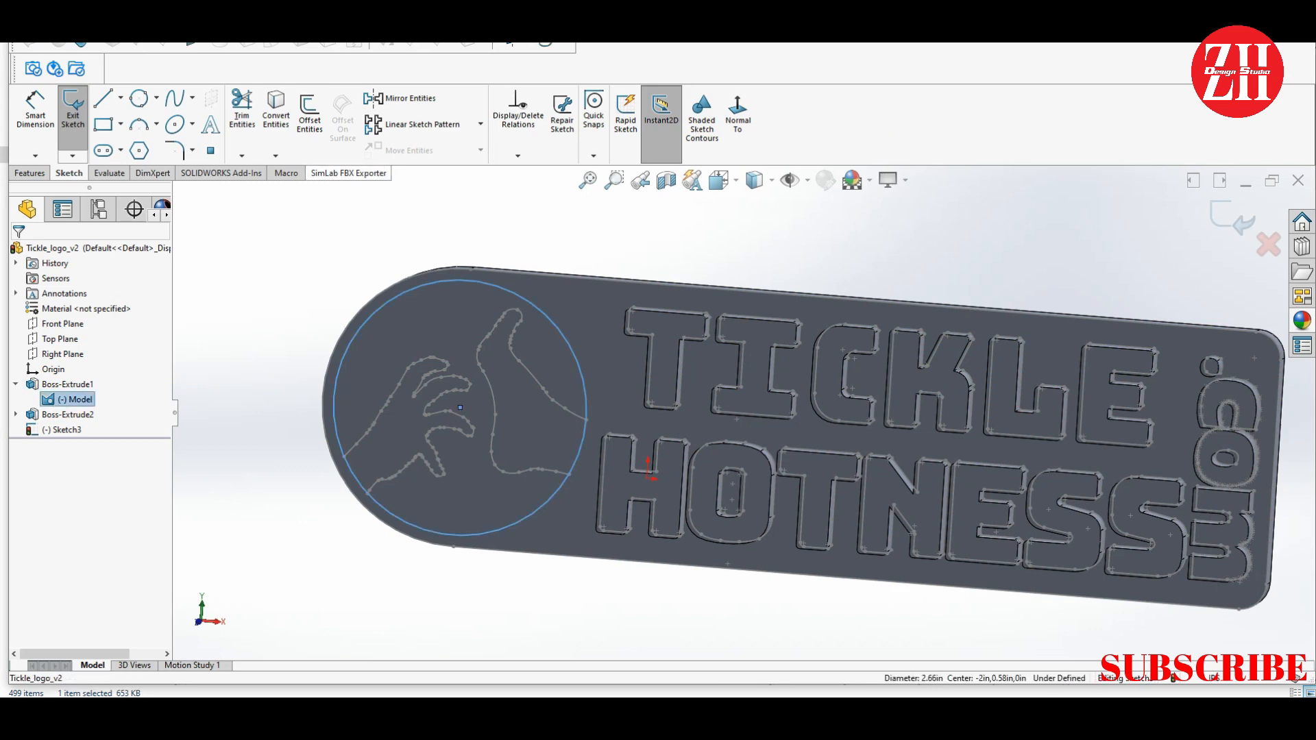
{"action": "left_click", "coordinate": [275, 112]}
Extrude the converted circle 0.25 in as a raised disc merged with the plate
{"action": "left_click", "coordinate": [29, 174]}
{"action": "left_click", "coordinate": [34, 115]}
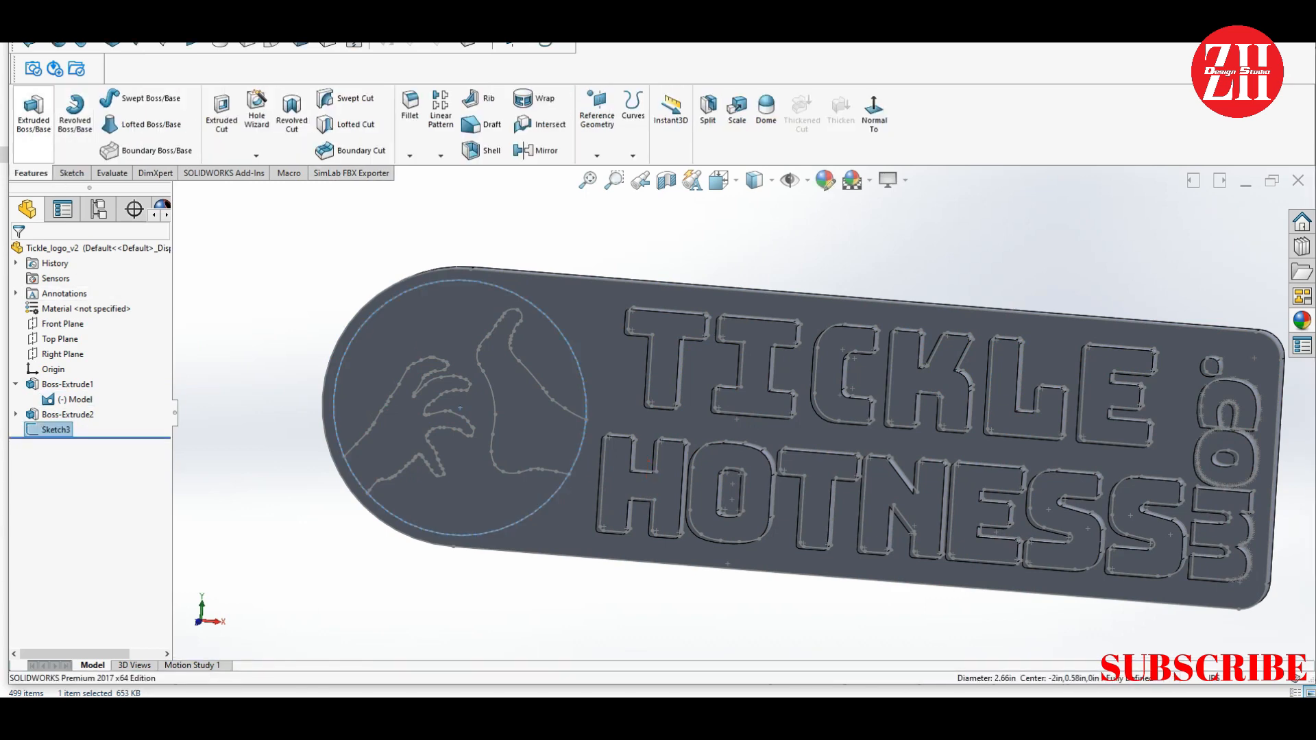
{"action": "scroll", "coordinate": [638, 308], "scroll_direction": "down", "scroll_amount": 4}
{"action": "middle_click_drag", "start_coordinate": [639, 309], "coordinate": [692, 342]}
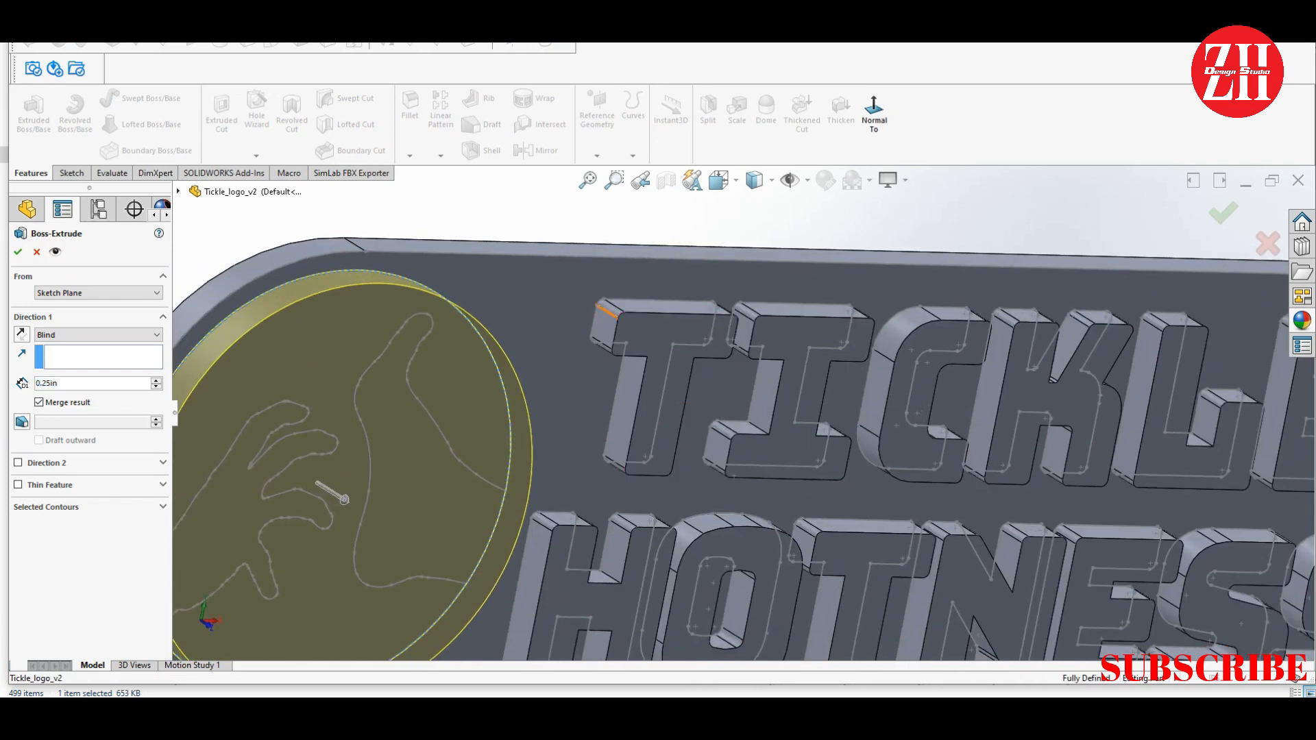
{"action": "left_click", "coordinate": [618, 318]}
{"action": "left_click", "coordinate": [18, 251]}
Sketch a ring on the disc's face by converting its circle and the plate's rounded end, extending that arc into a full circle
{"action": "scroll", "coordinate": [722, 425], "scroll_direction": "up", "scroll_amount": 3}
{"action": "middle_click_drag", "start_coordinate": [722, 425], "coordinate": [671, 394]}
{"action": "left_click", "coordinate": [403, 358]}
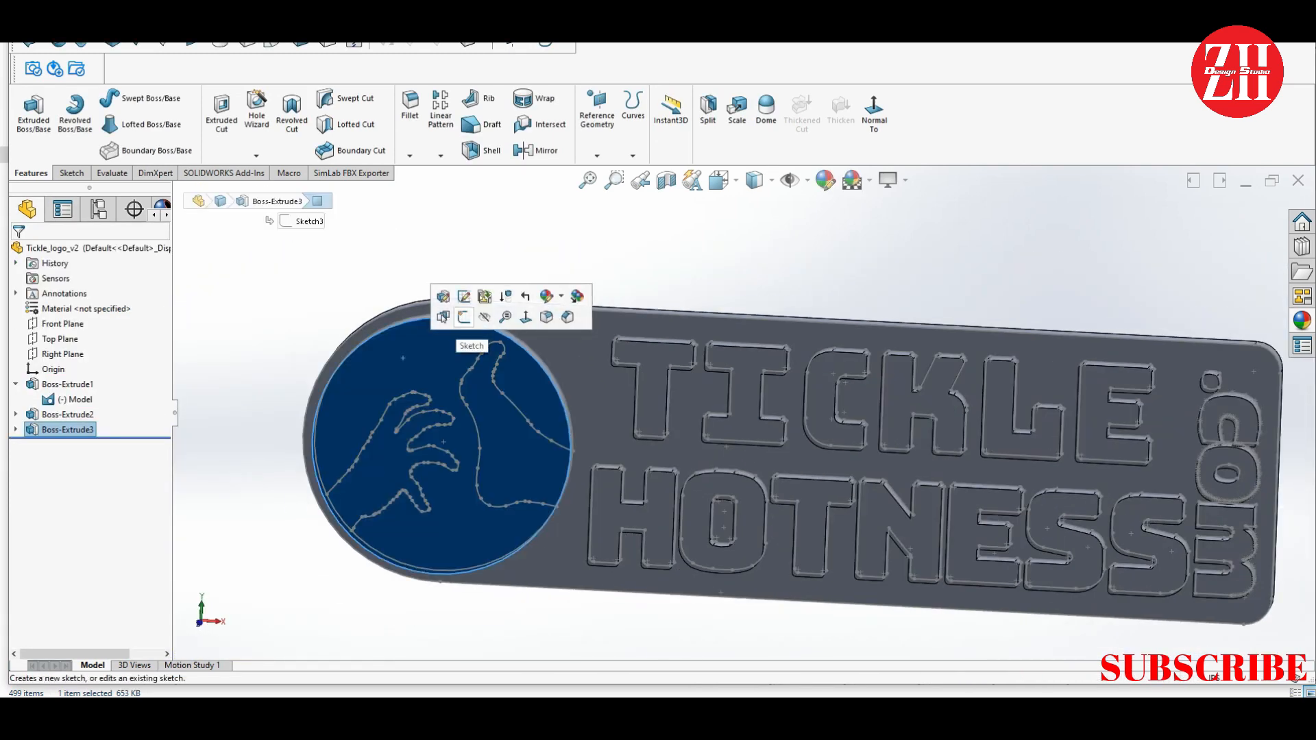
{"action": "left_click", "coordinate": [464, 317]}
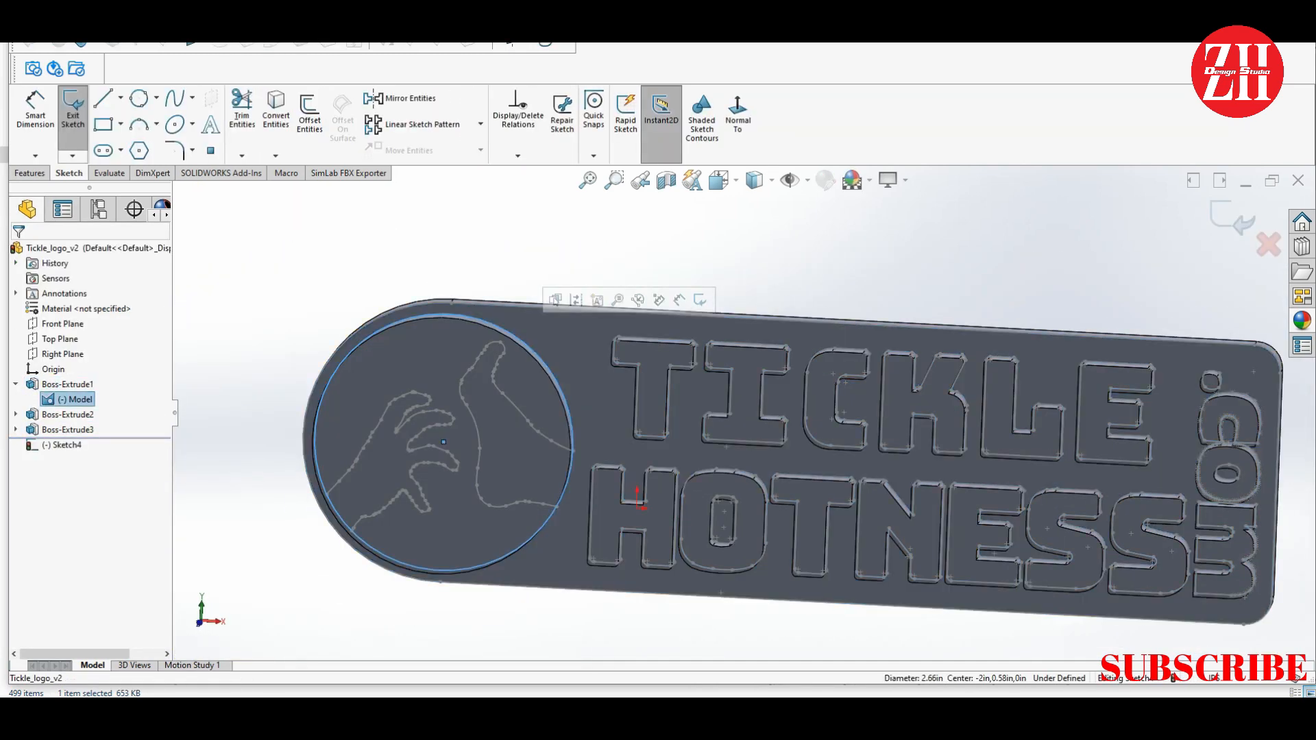
{"action": "left_click", "coordinate": [391, 310]}
{"action": "left_click", "coordinate": [276, 112]}
{"action": "left_click_drag", "start_coordinate": [451, 301], "coordinate": [522, 559]}
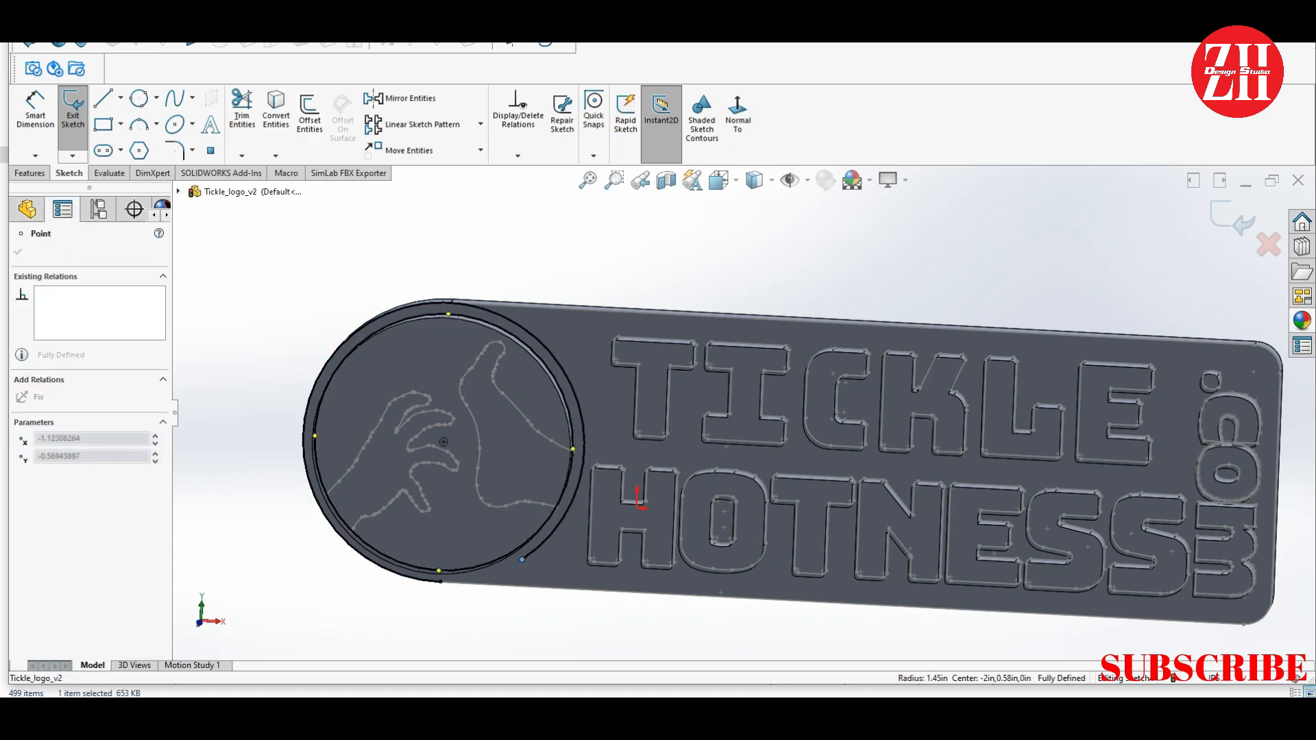
{"action": "left_click_drag", "start_coordinate": [439, 582], "coordinate": [440, 582]}
{"action": "left_click", "coordinate": [73, 109]}
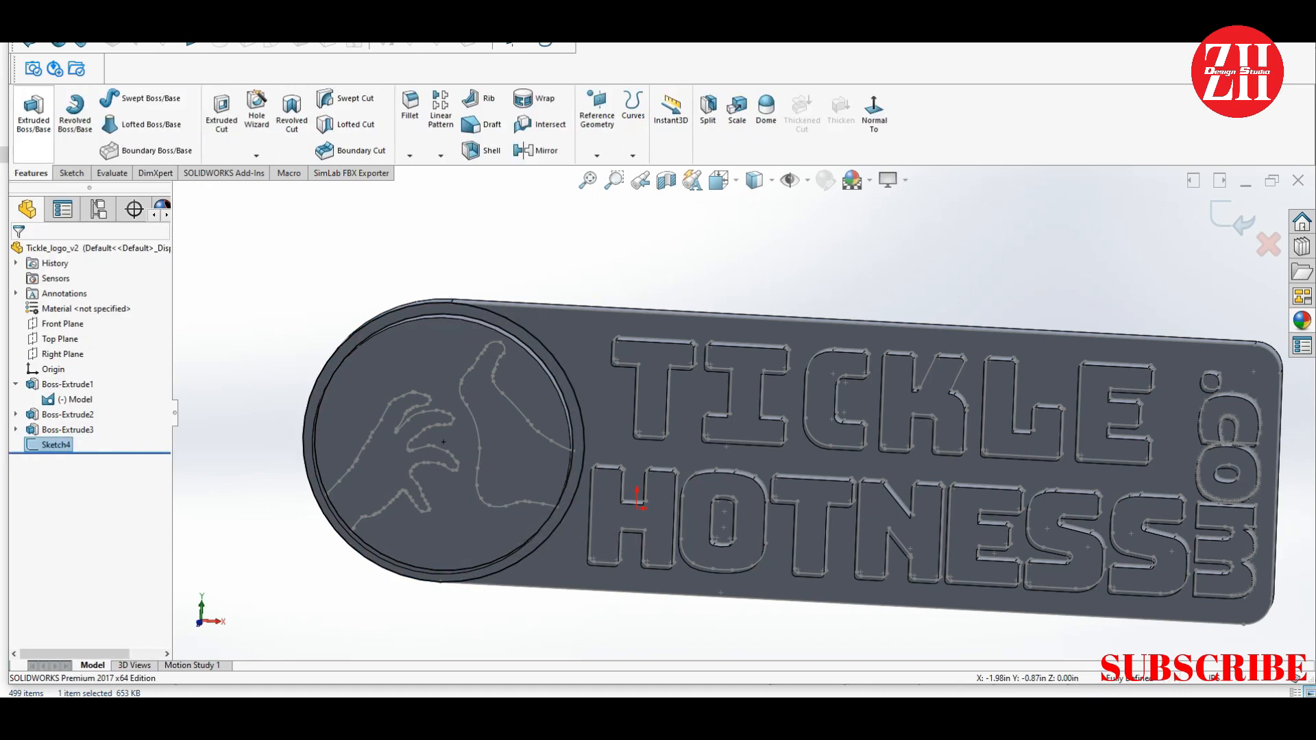
Extrude the ring using Offset From Surface, 0.25 in from the disc's face with Reverse offset enabled
{"action": "left_click", "coordinate": [34, 113]}
{"action": "left_click", "coordinate": [99, 336]}
{"action": "left_click", "coordinate": [72, 385]}
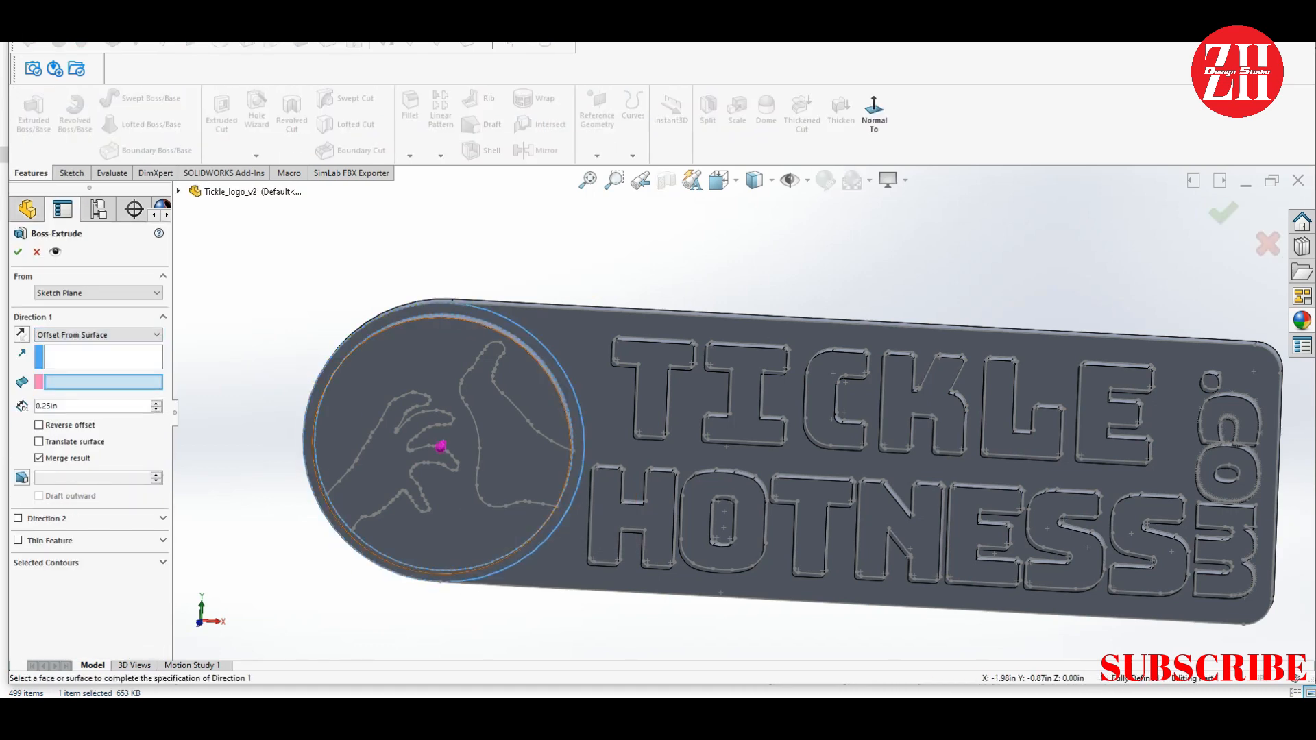
{"action": "left_click", "coordinate": [374, 367]}
{"action": "left_click", "coordinate": [39, 425]}
{"action": "middle_click_drag", "start_coordinate": [439, 446], "coordinate": [495, 463]}
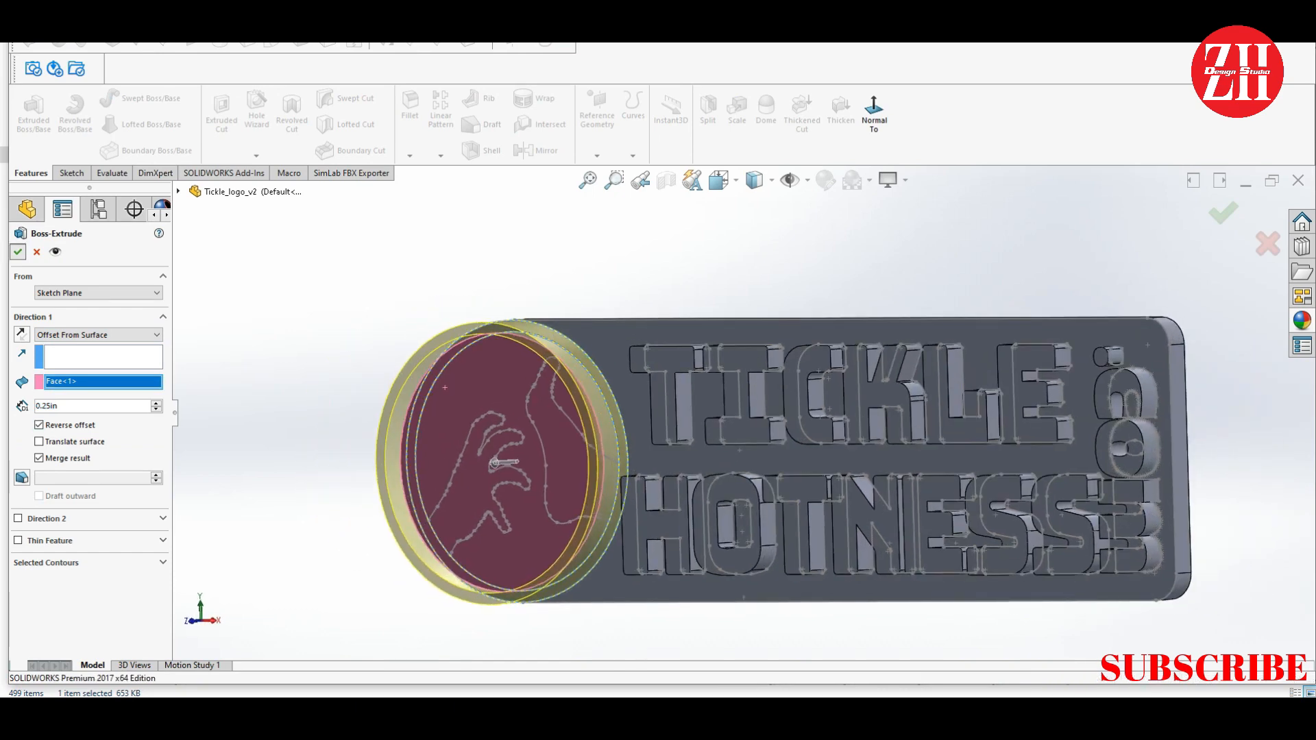
{"action": "left_click", "coordinate": [18, 252]}
Start a sketch on the disc's face and convert both hand outlines into it as chains
{"action": "middle_click_drag", "start_coordinate": [328, 383], "coordinate": [390, 382]}
{"action": "left_click", "coordinate": [388, 381]}
{"action": "left_click", "coordinate": [433, 356]}
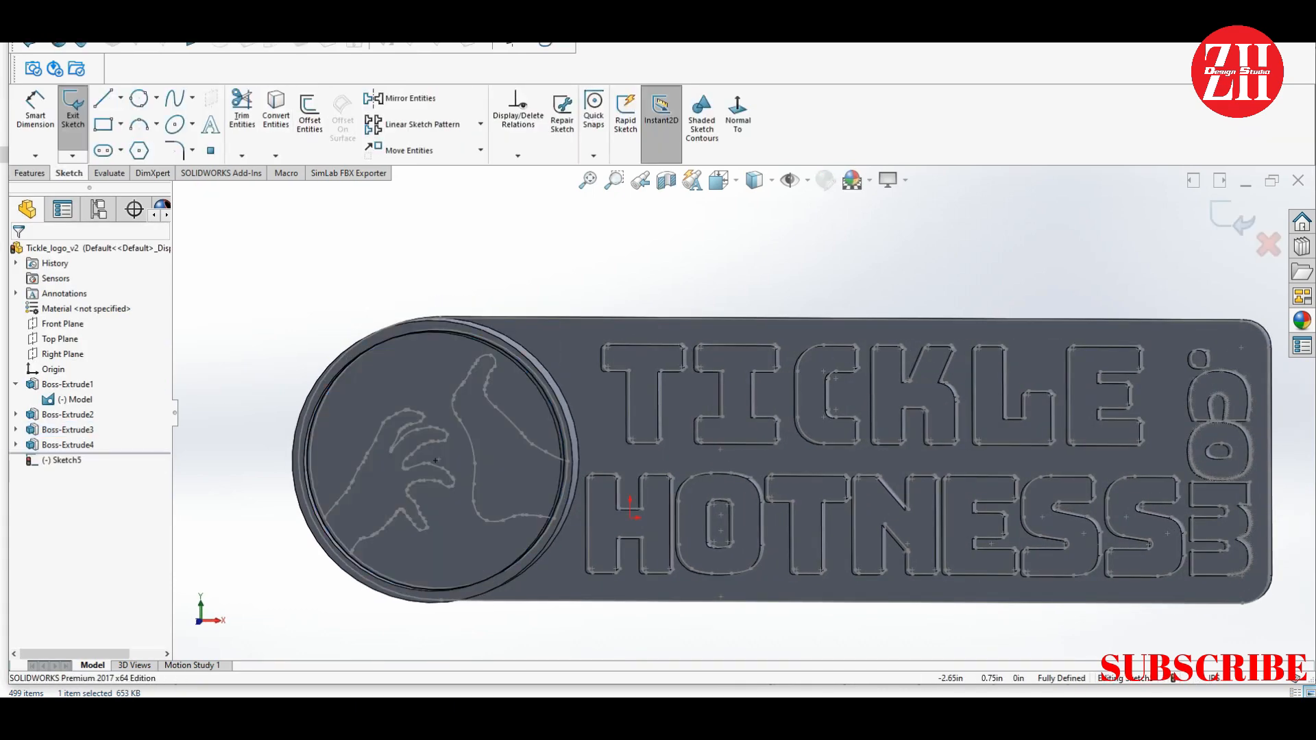
{"action": "left_click", "coordinate": [276, 110]}
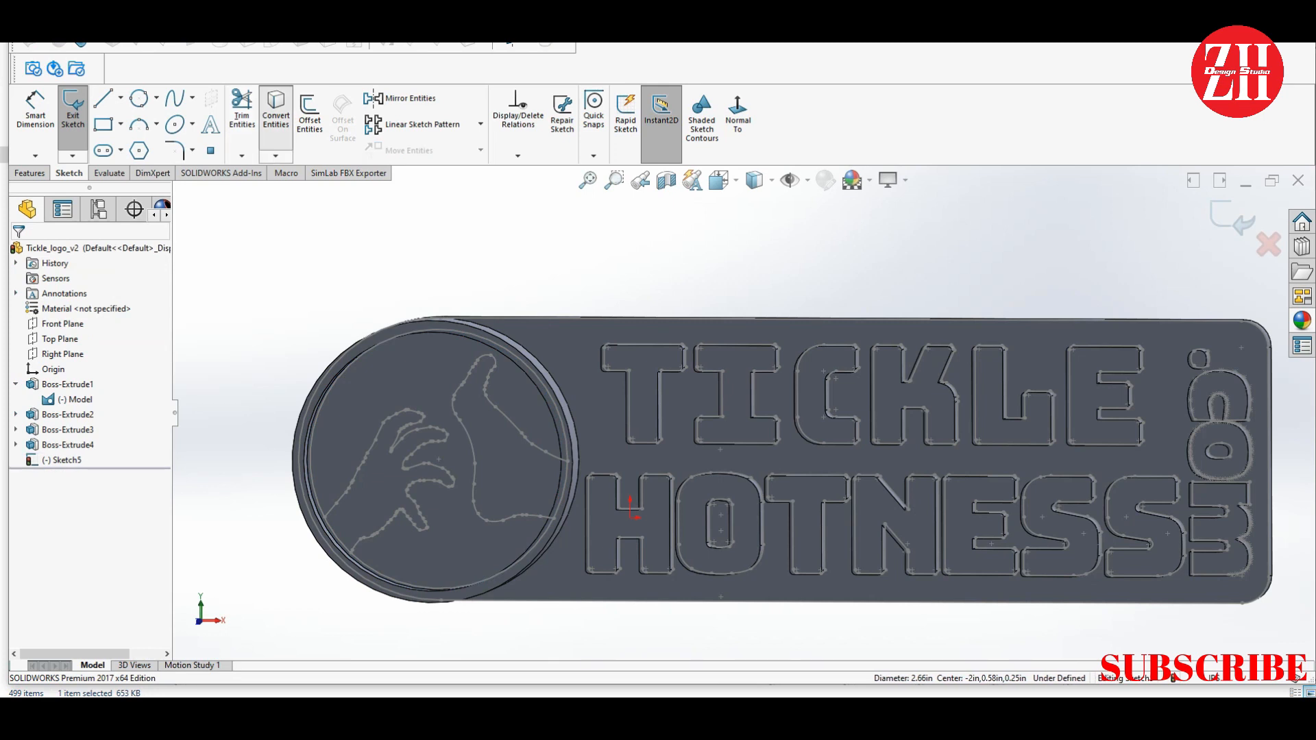
{"action": "left_click", "coordinate": [277, 110]}
{"action": "left_click", "coordinate": [370, 447]}
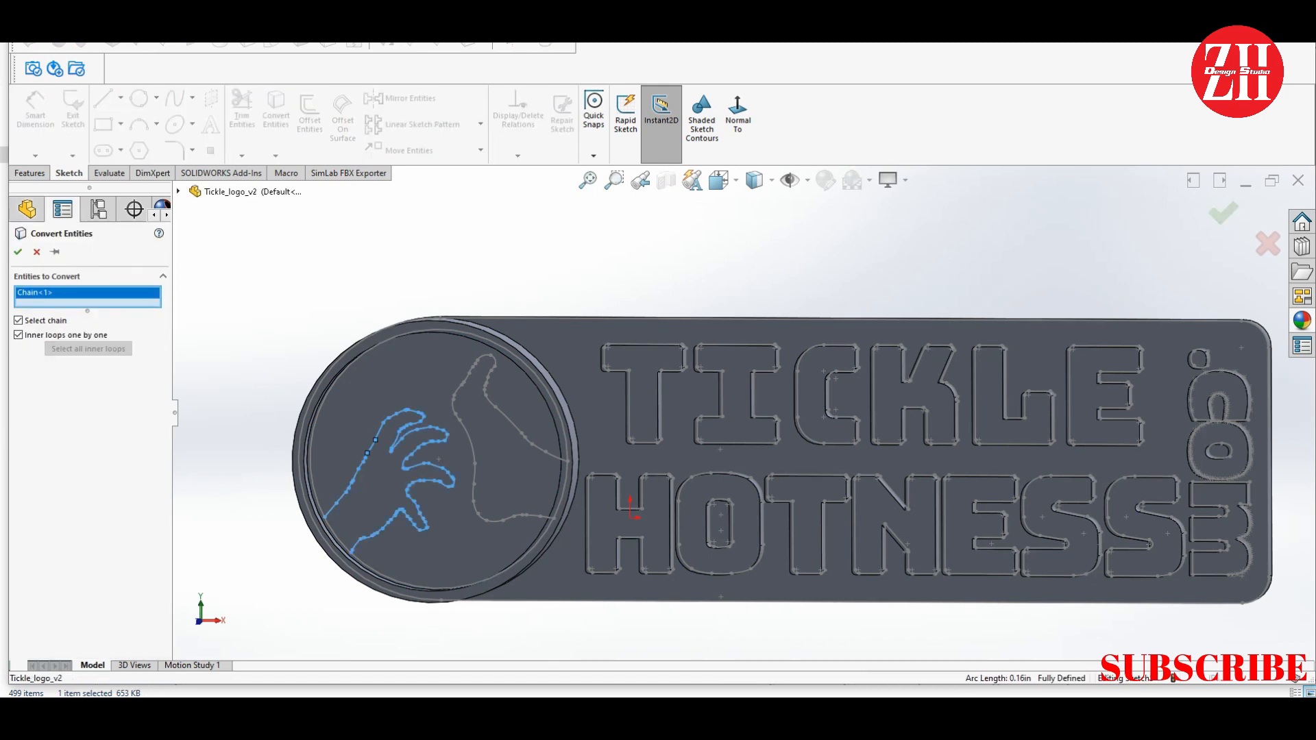
{"action": "left_click", "coordinate": [18, 252]}
{"action": "left_click", "coordinate": [469, 442]}
{"action": "left_click", "coordinate": [276, 110]}
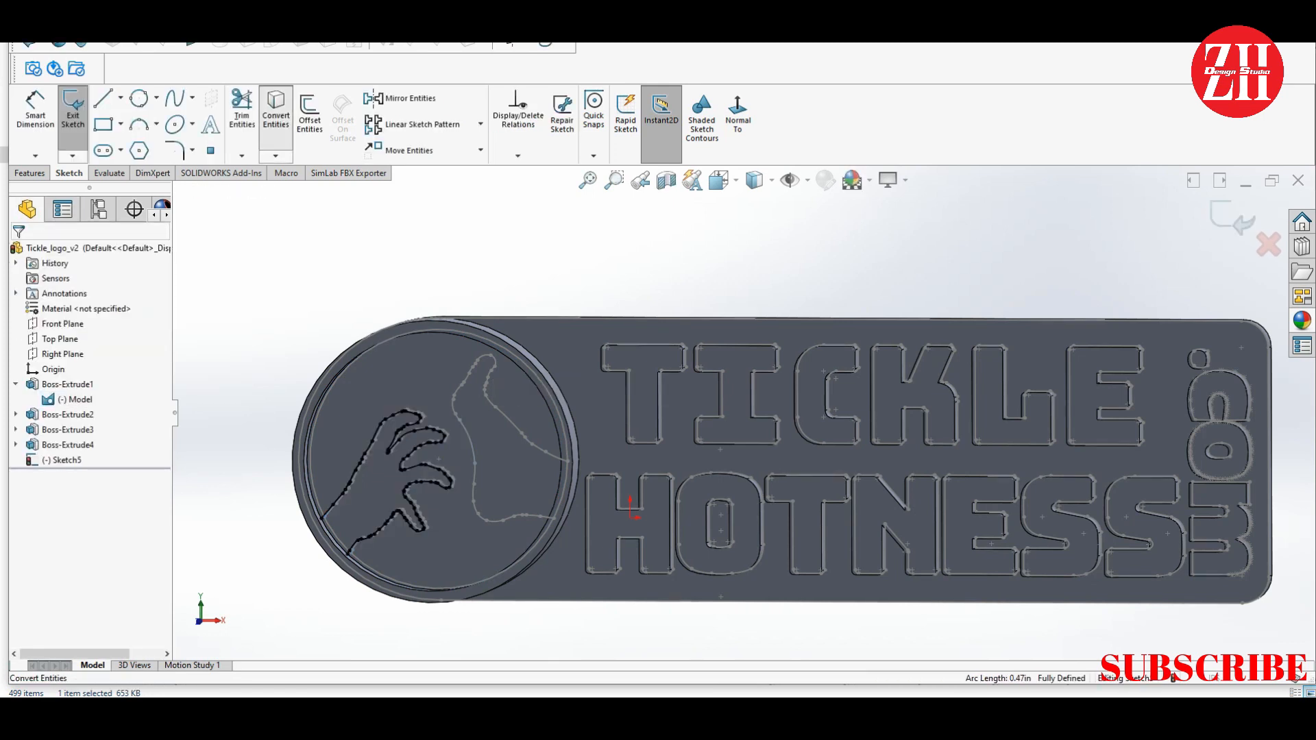
{"action": "left_click", "coordinate": [18, 252]}
Convert the surrounding circle and trim it to the arcs that close the hand outlines, then exit the sketch
{"action": "left_click", "coordinate": [565, 431]}
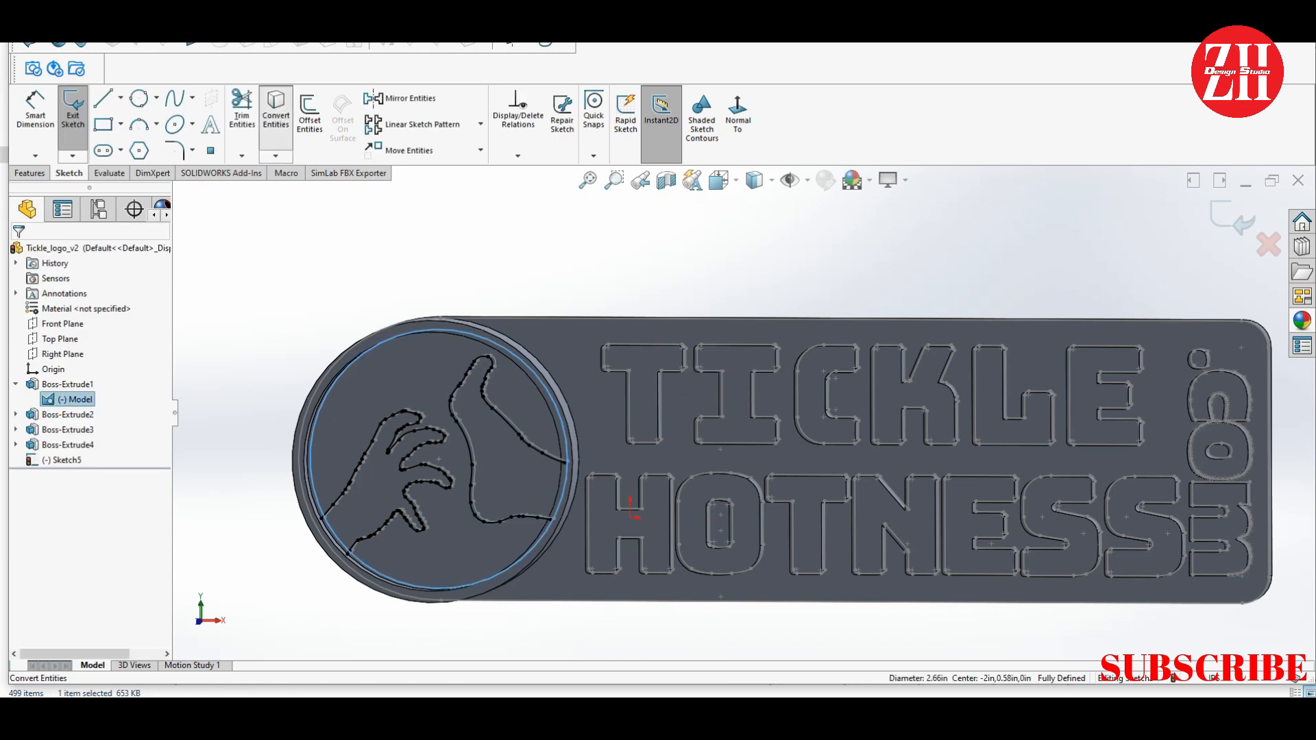
{"action": "left_click", "coordinate": [276, 109]}
{"action": "left_click", "coordinate": [242, 110]}
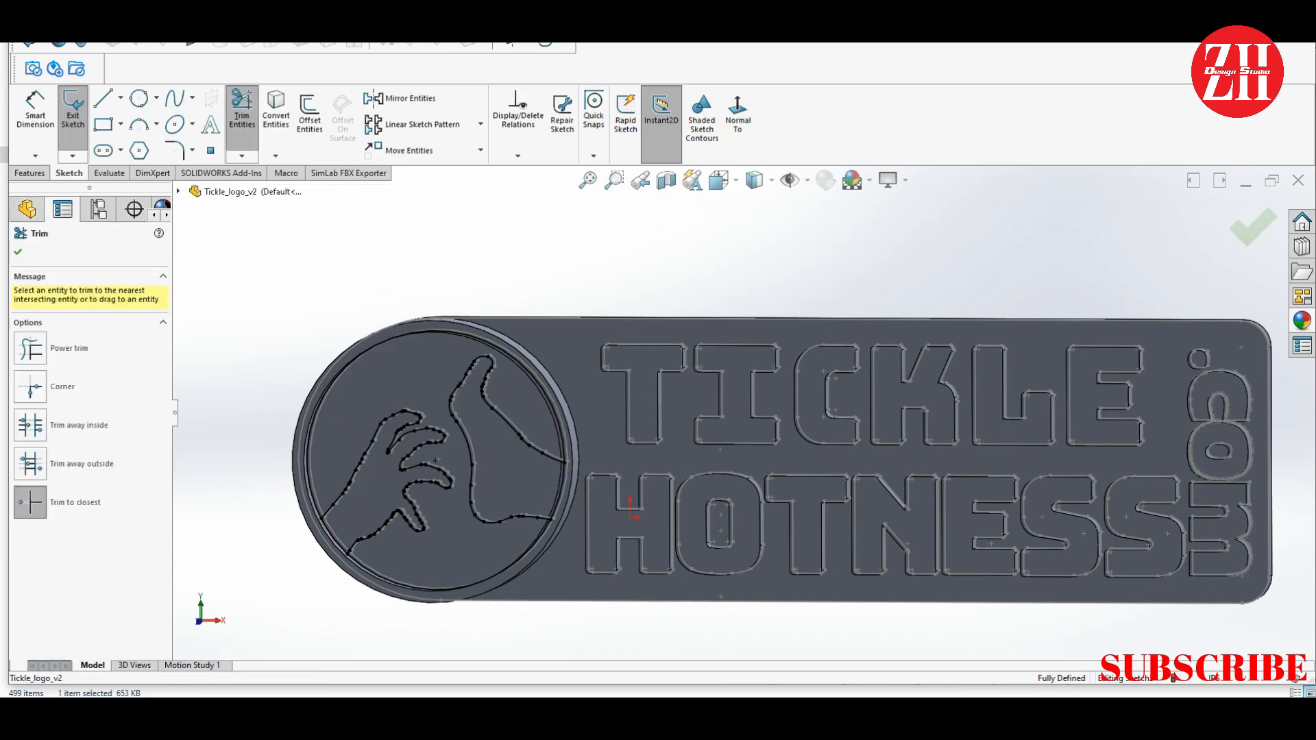
{"action": "left_click", "coordinate": [18, 252]}
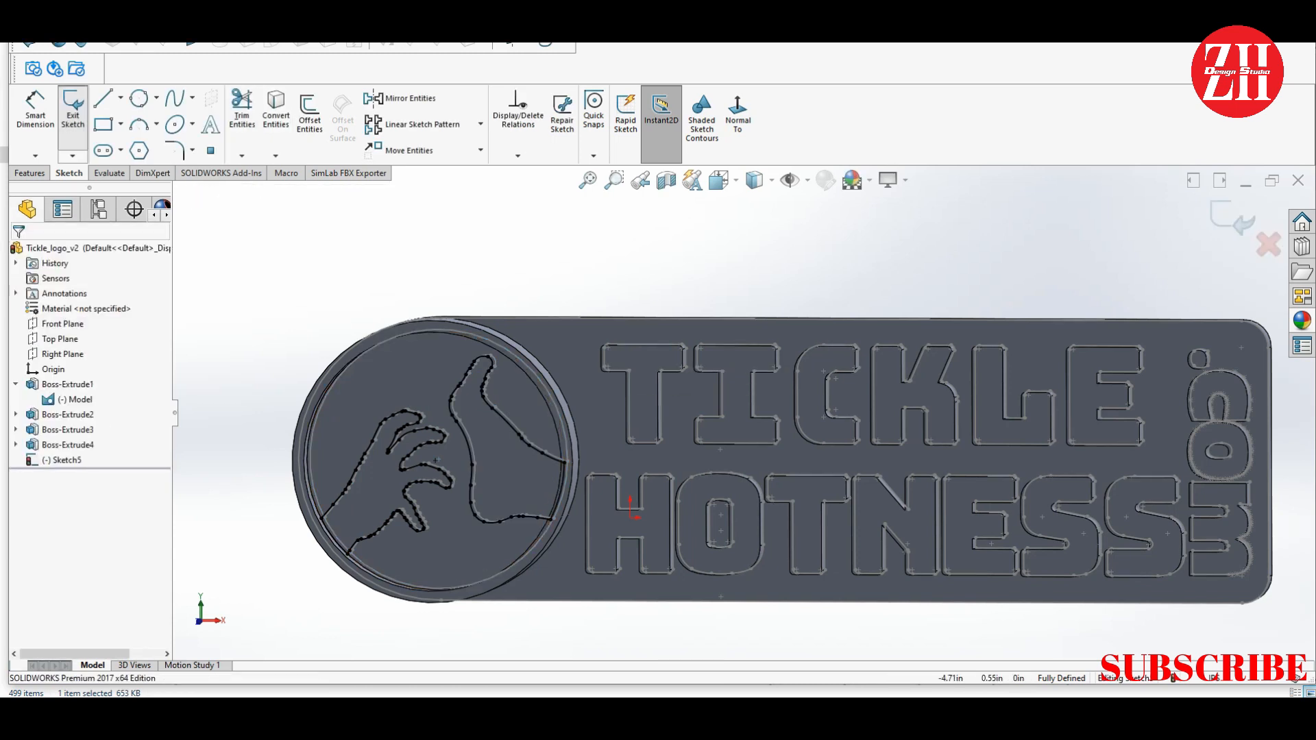
{"action": "left_click", "coordinate": [72, 113]}
Hide the Model sketch and extrude the closed hand profiles Up To Surface, ending at the ring's front face
{"action": "left_click", "coordinate": [75, 400]}
{"action": "left_click", "coordinate": [95, 371]}
{"action": "left_click", "coordinate": [56, 460]}
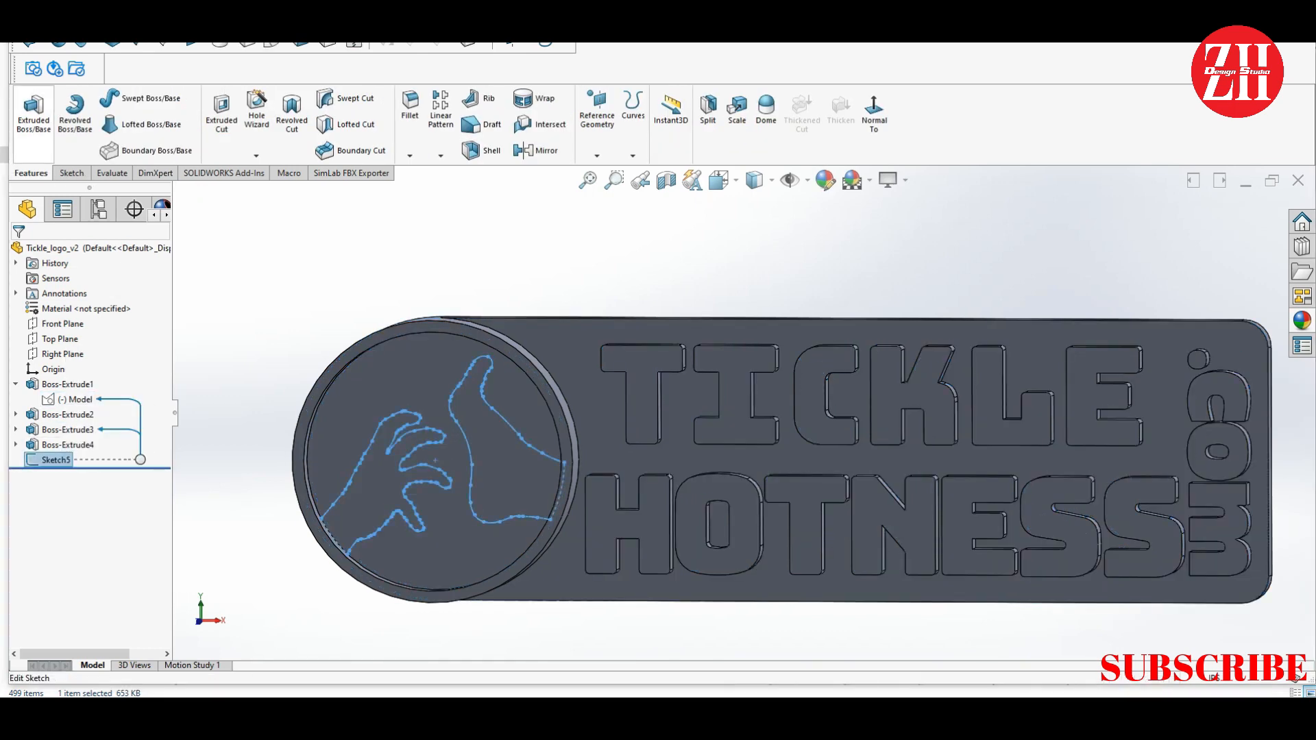
{"action": "left_click", "coordinate": [33, 111]}
{"action": "left_click", "coordinate": [98, 334]}
{"action": "left_click", "coordinate": [61, 381]}
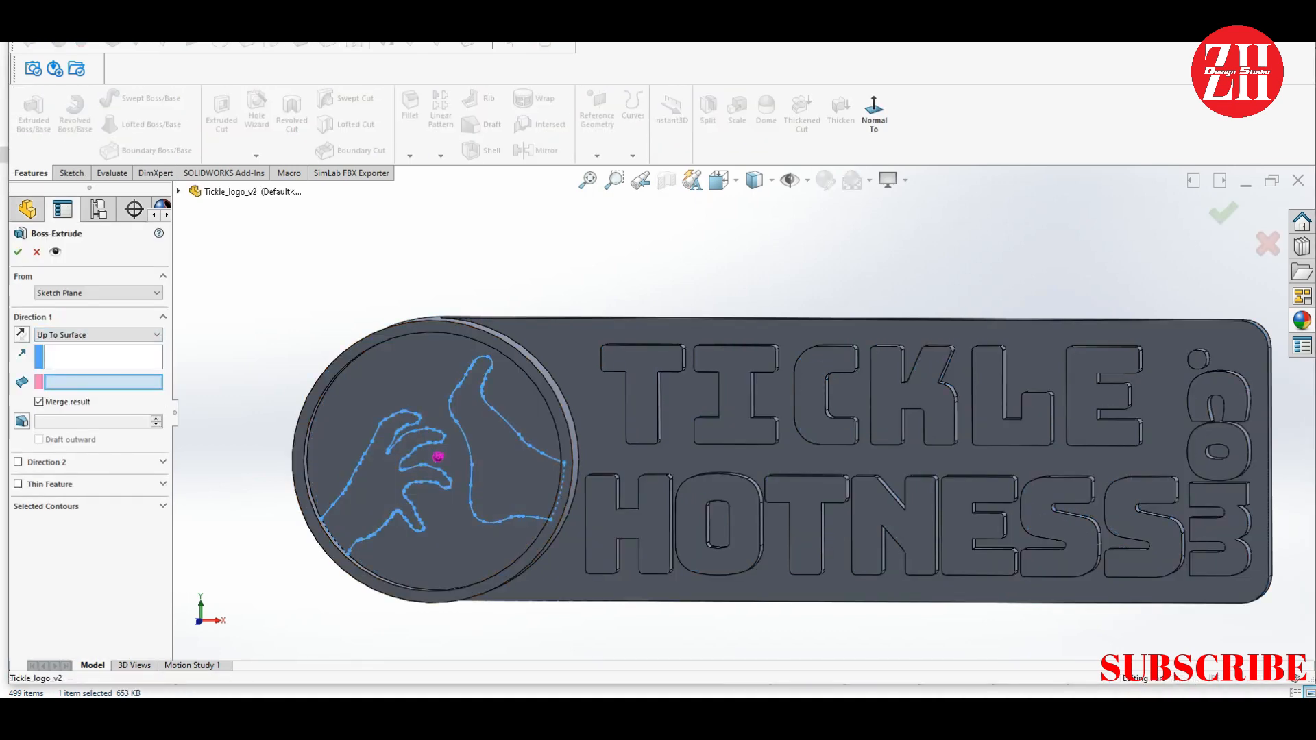
{"action": "left_click", "coordinate": [299, 453]}
{"action": "left_click", "coordinate": [18, 252]}
{"action": "scroll", "coordinate": [740, 413], "scroll_direction": "up", "scroll_amount": 2}
{"action": "scroll", "coordinate": [692, 327], "scroll_direction": "down", "scroll_amount": 5}
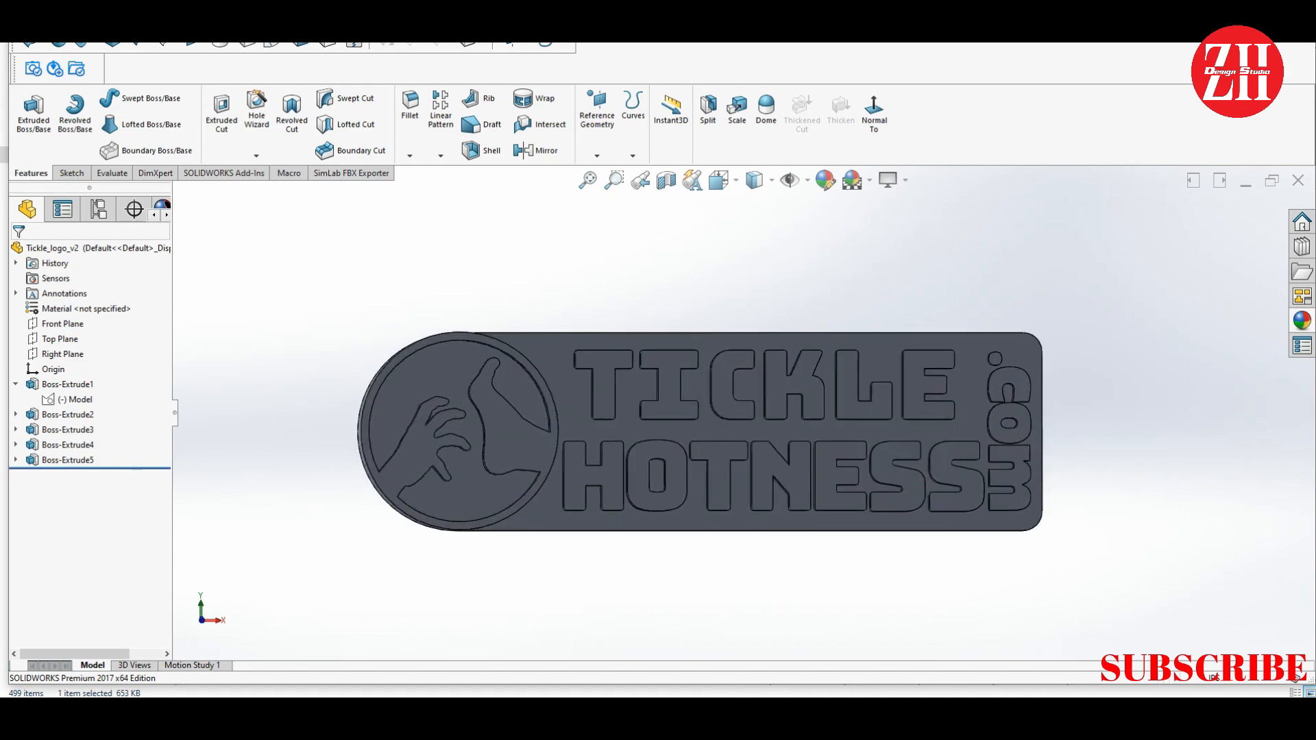
Start a sketch on the plate's front face and convert the raised lettering's sketch outlines into it
{"action": "left_click", "coordinate": [642, 401]}
{"action": "left_click", "coordinate": [662, 418]}
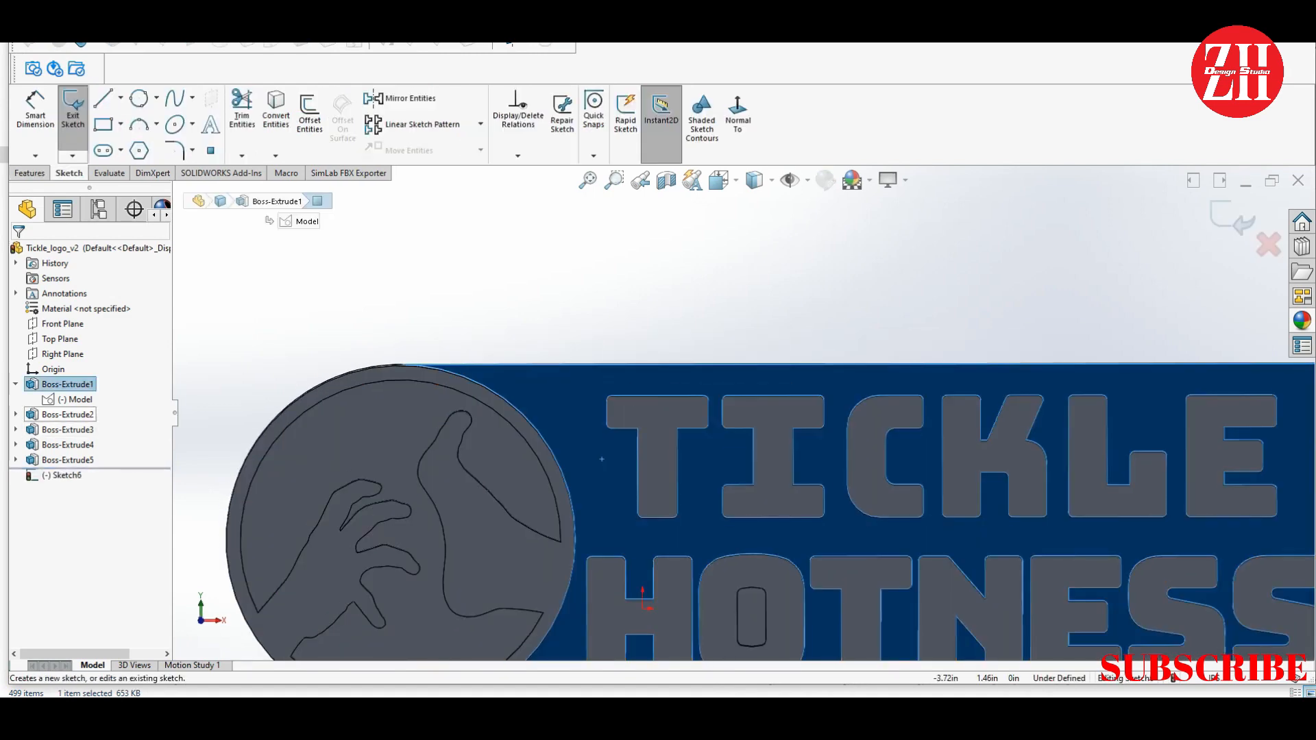
{"action": "left_click", "coordinate": [275, 110]}
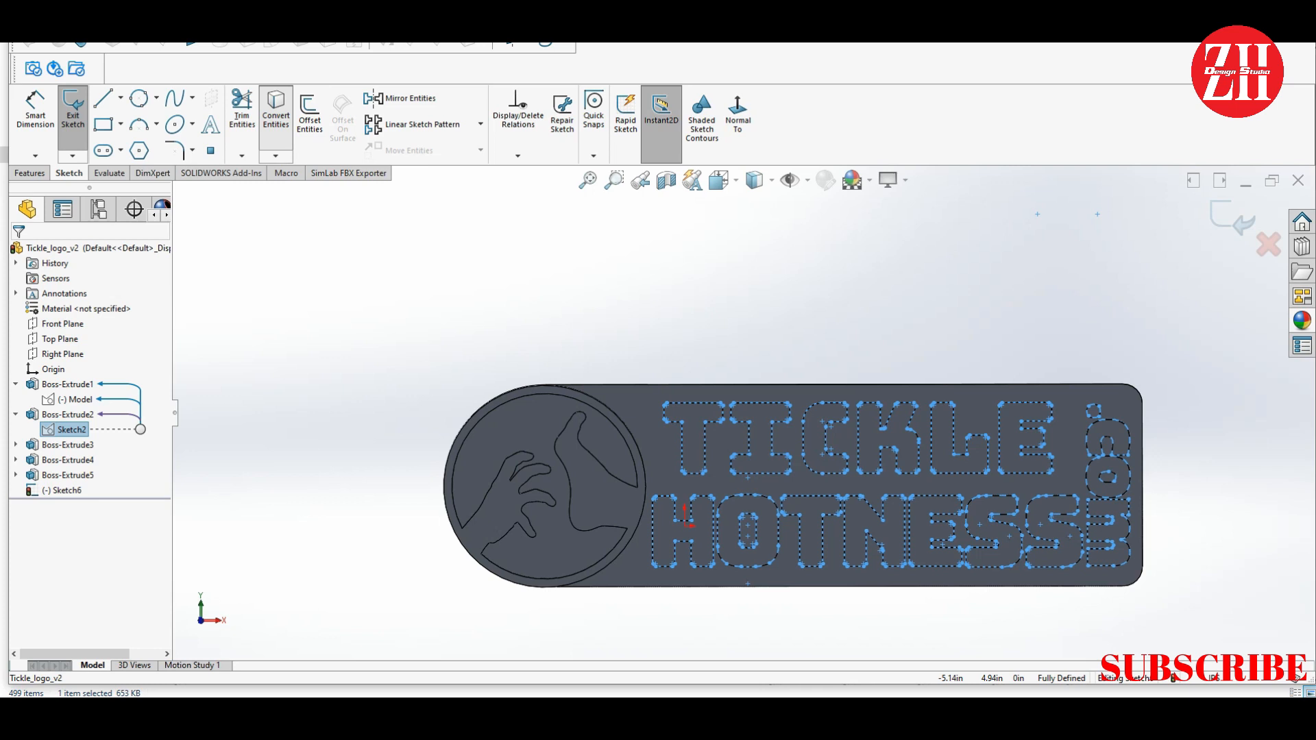
Offset the first T of TICKLE outward by 1.25 mm, selecting its outline as a chain
{"action": "left_click", "coordinate": [309, 115]}
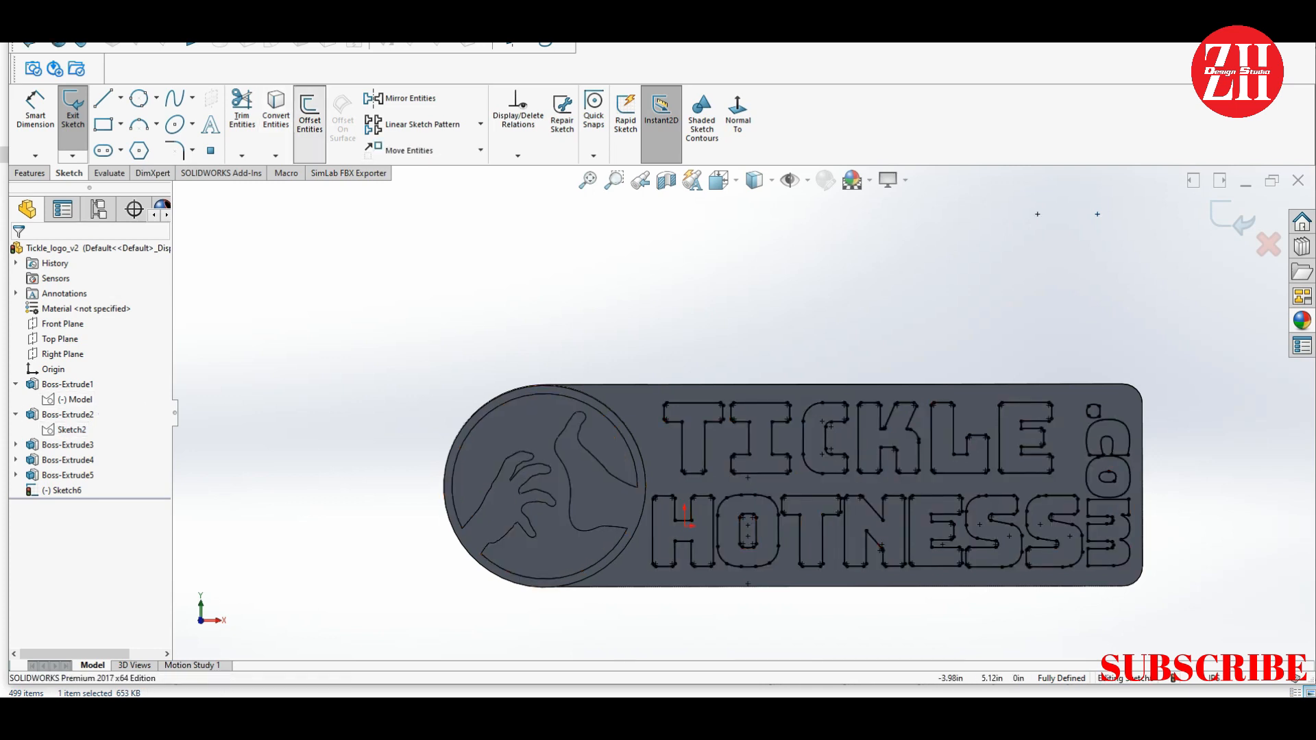
{"action": "scroll", "coordinate": [723, 417], "scroll_direction": "down", "scroll_amount": 8}
{"action": "left_click", "coordinate": [617, 356]}
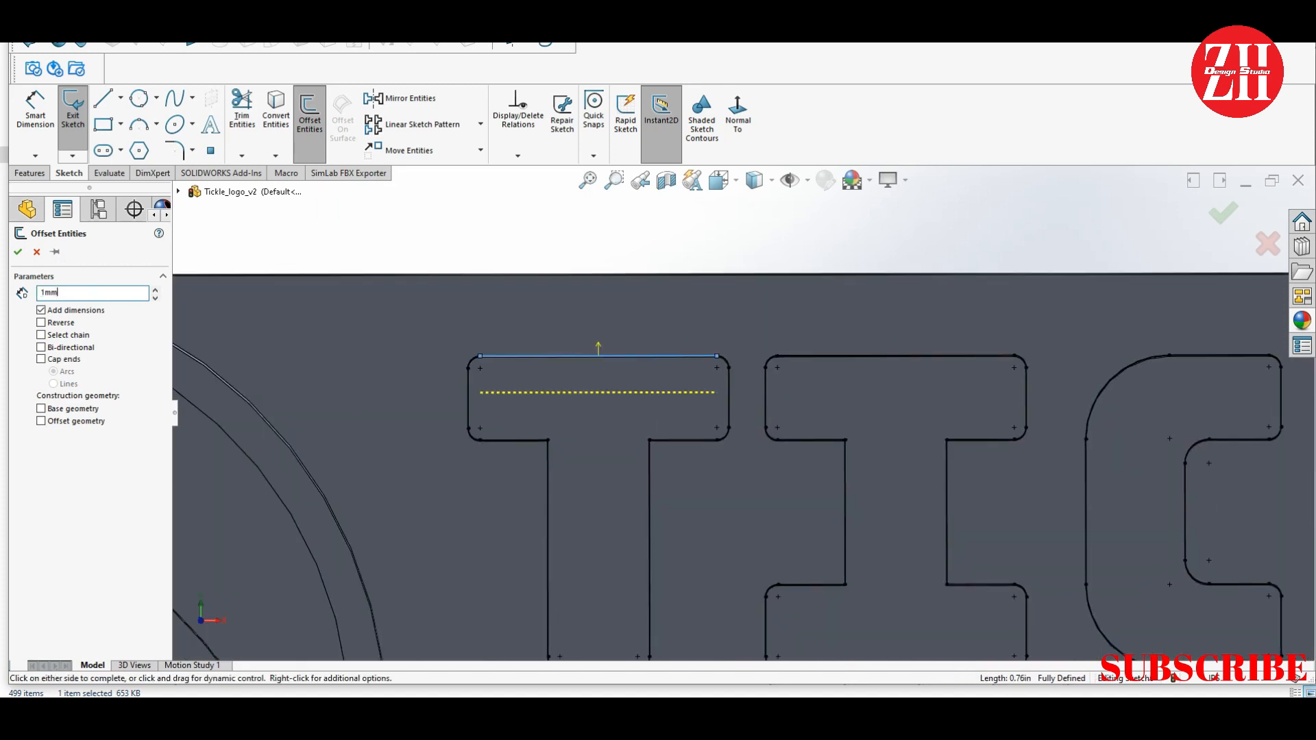
{"action": "left_click", "coordinate": [41, 335]}
{"action": "type", "text": "1.25m"}
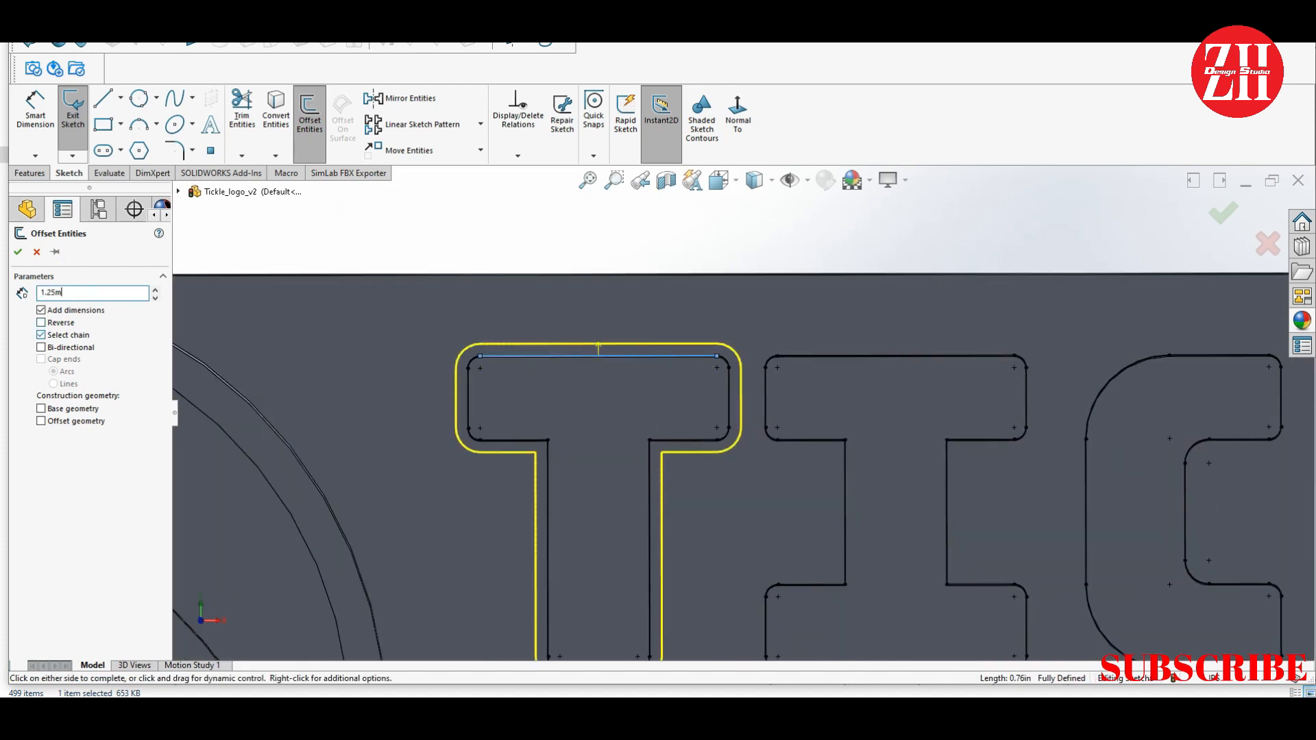
{"action": "type", "text": "m"}
{"action": "key", "text": "Return"}
{"action": "key", "text": "Return"}
Offset the I outline of TICKLE outward as a chain by the same 1.25 mm
{"action": "left_click", "coordinate": [309, 117]}
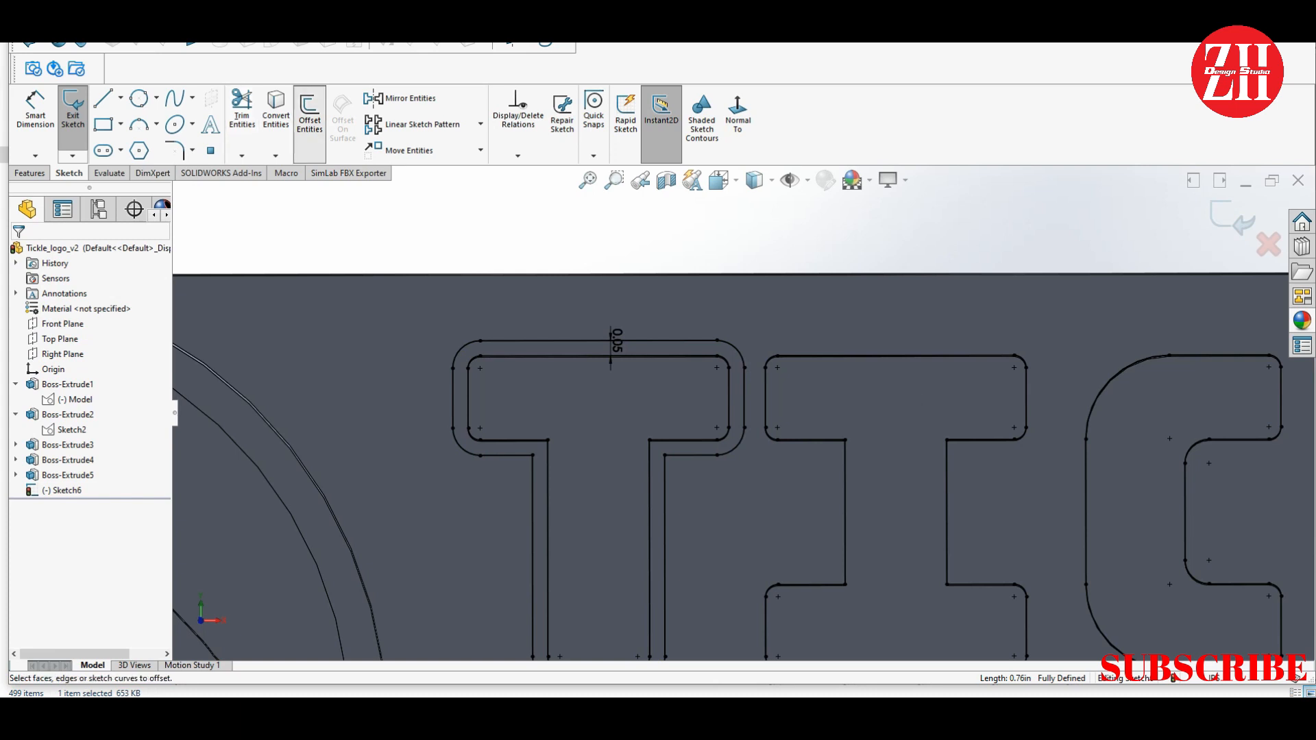
{"action": "left_click", "coordinate": [833, 355]}
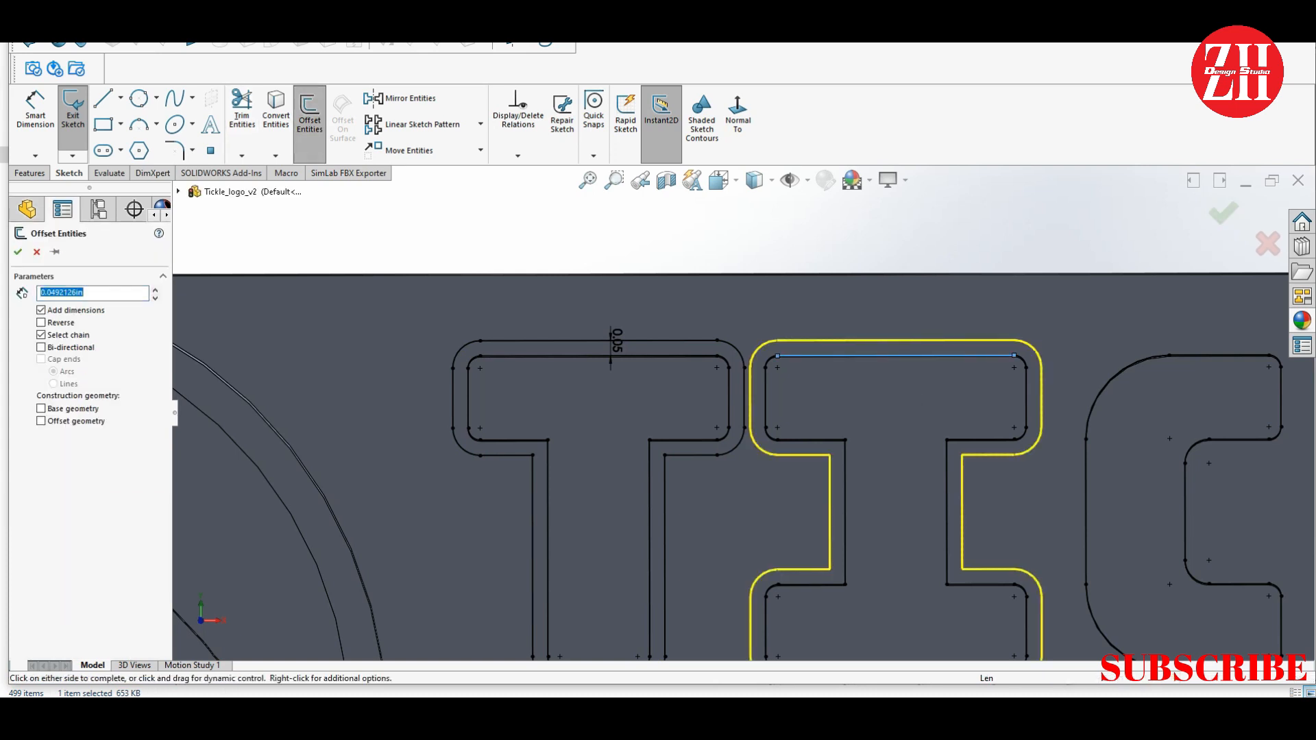
{"action": "key", "text": "Return"}
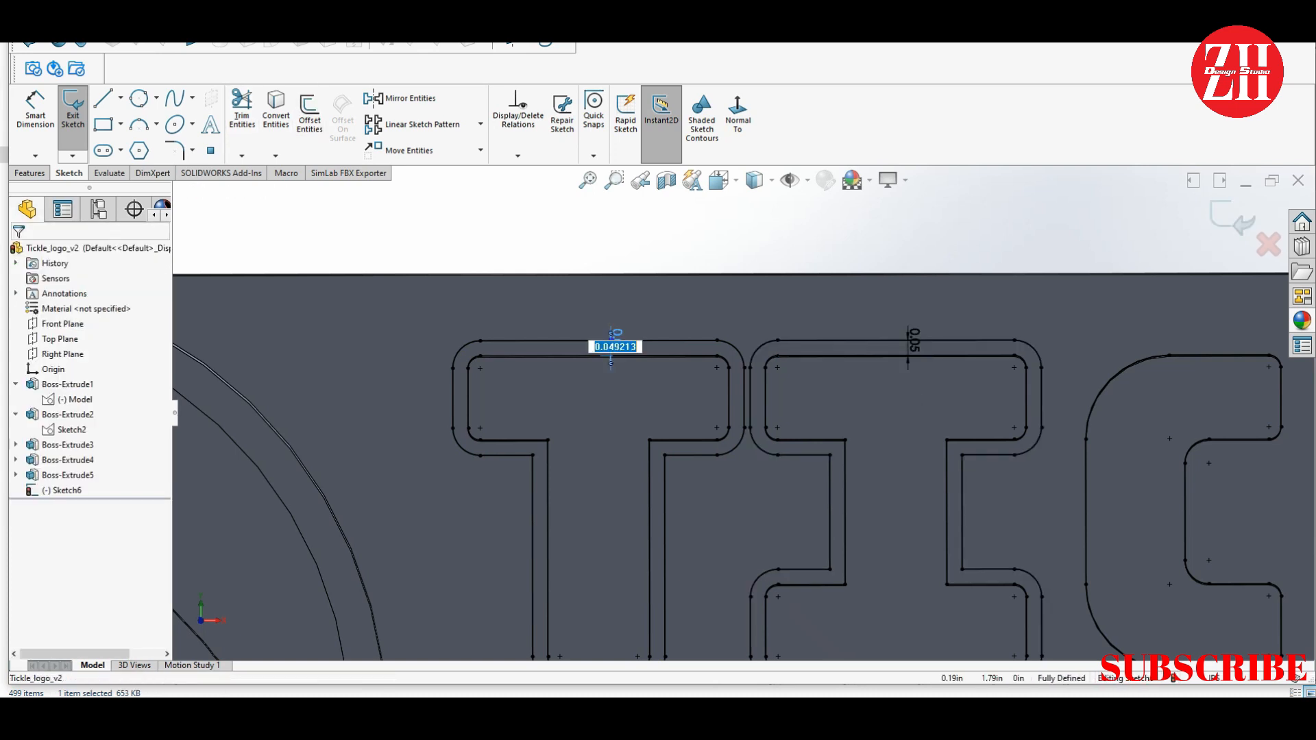
Set the offset dimensions of the T and I in TICKLE to 0.06 in and check whether the two offsets intersect
{"action": "key", "text": "Return"}
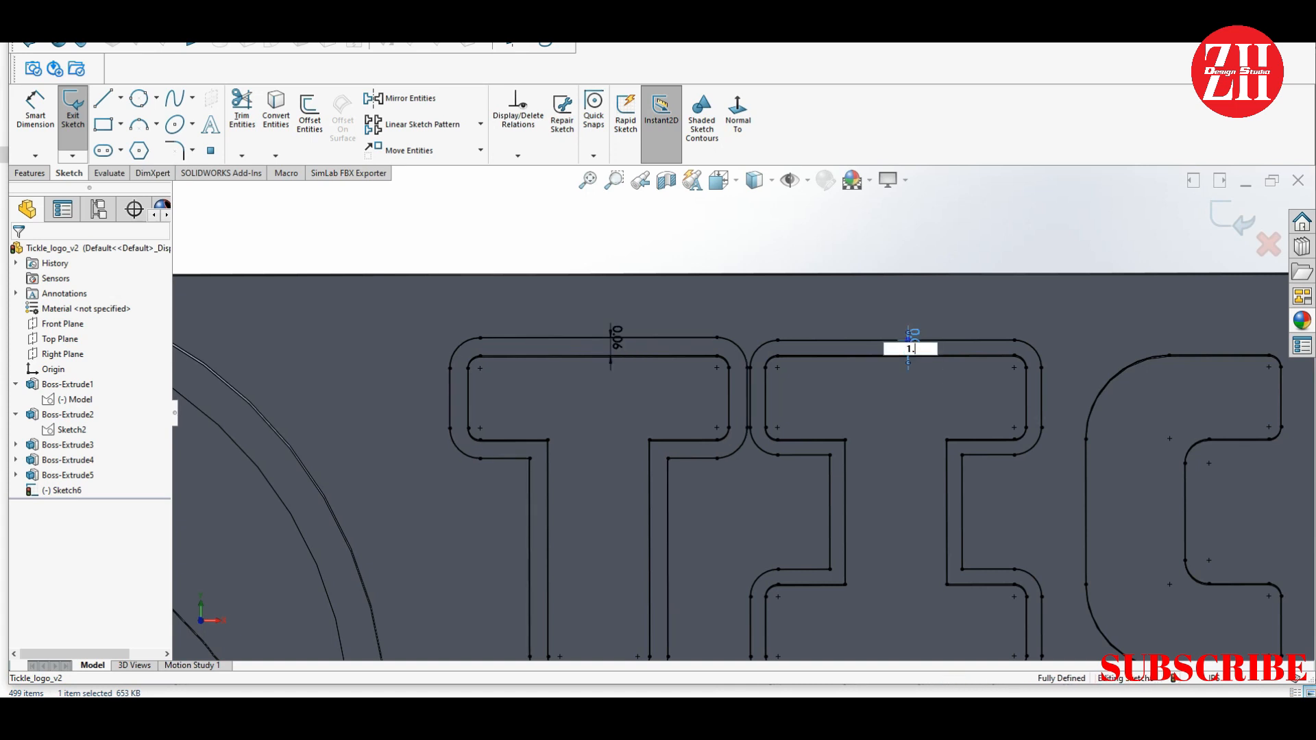
{"action": "key", "text": "Return"}
{"action": "scroll", "coordinate": [808, 384], "scroll_direction": "down", "scroll_amount": 8}
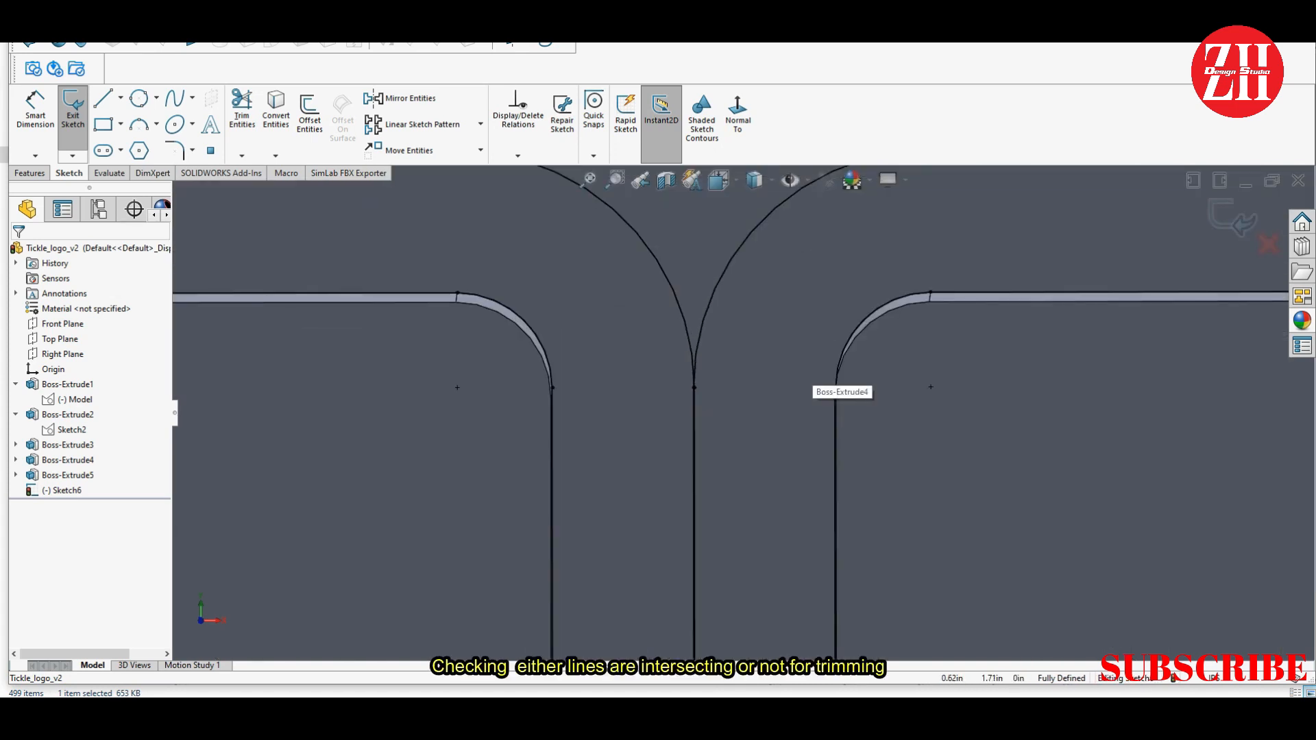
{"action": "scroll", "coordinate": [809, 380], "scroll_direction": "up", "scroll_amount": 10}
{"action": "scroll", "coordinate": [809, 381], "scroll_direction": "down", "scroll_amount": 3}
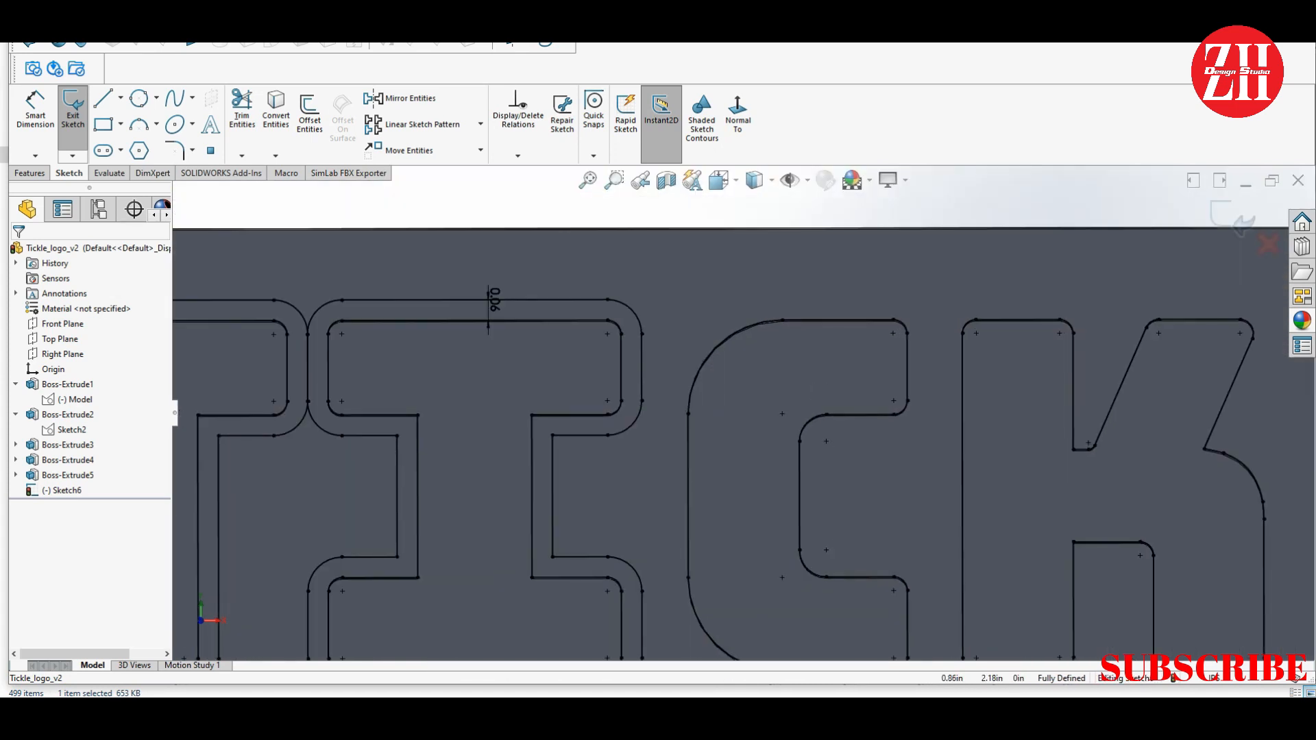
Offset the C and K outlines of TICKLE outward as chains by 1.25 mm
{"action": "key", "text": "o"}
{"action": "left_click", "coordinate": [851, 320]}
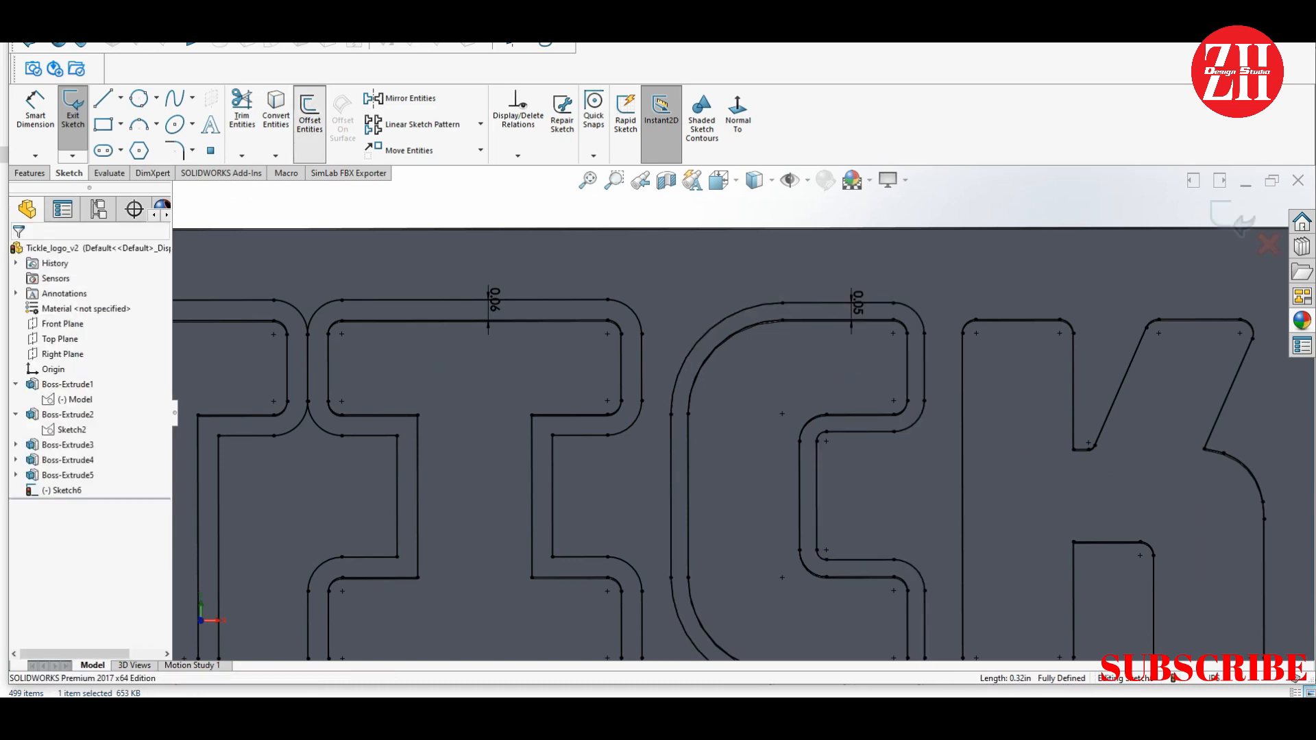
{"action": "left_click", "coordinate": [1015, 319]}
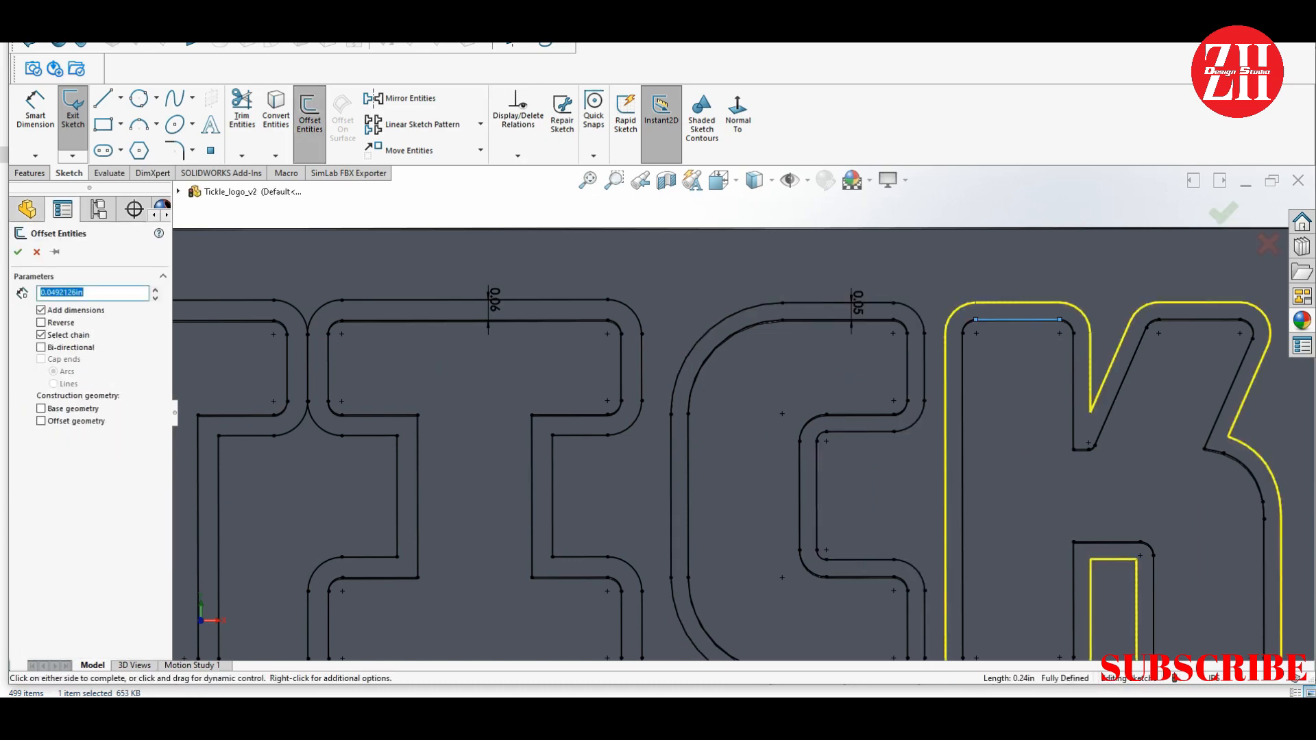
{"action": "key", "text": "Return"}
Delete the tiny leftover arcs at the inner corners of the K's offset outline
{"action": "scroll", "coordinate": [919, 415], "scroll_direction": "up", "scroll_amount": 6}
{"action": "scroll", "coordinate": [919, 419], "scroll_direction": "down", "scroll_amount": 11}
{"action": "left_click_drag", "start_coordinate": [653, 362], "coordinate": [731, 443]}
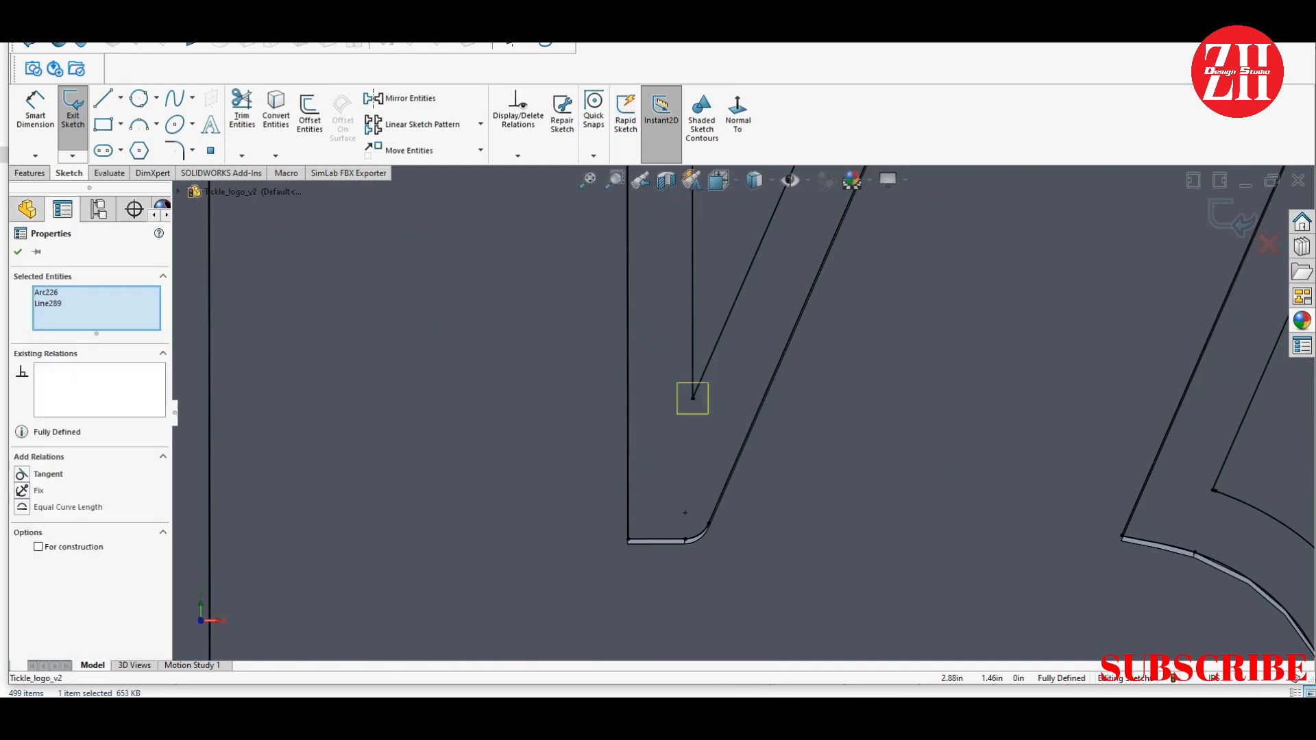
{"action": "key", "text": "Delete"}
{"action": "scroll", "coordinate": [747, 322], "scroll_direction": "up", "scroll_amount": 7}
{"action": "scroll", "coordinate": [775, 416], "scroll_direction": "down", "scroll_amount": 8}
{"action": "left_click_drag", "start_coordinate": [708, 391], "coordinate": [821, 529]}
{"action": "key", "text": "Delete"}
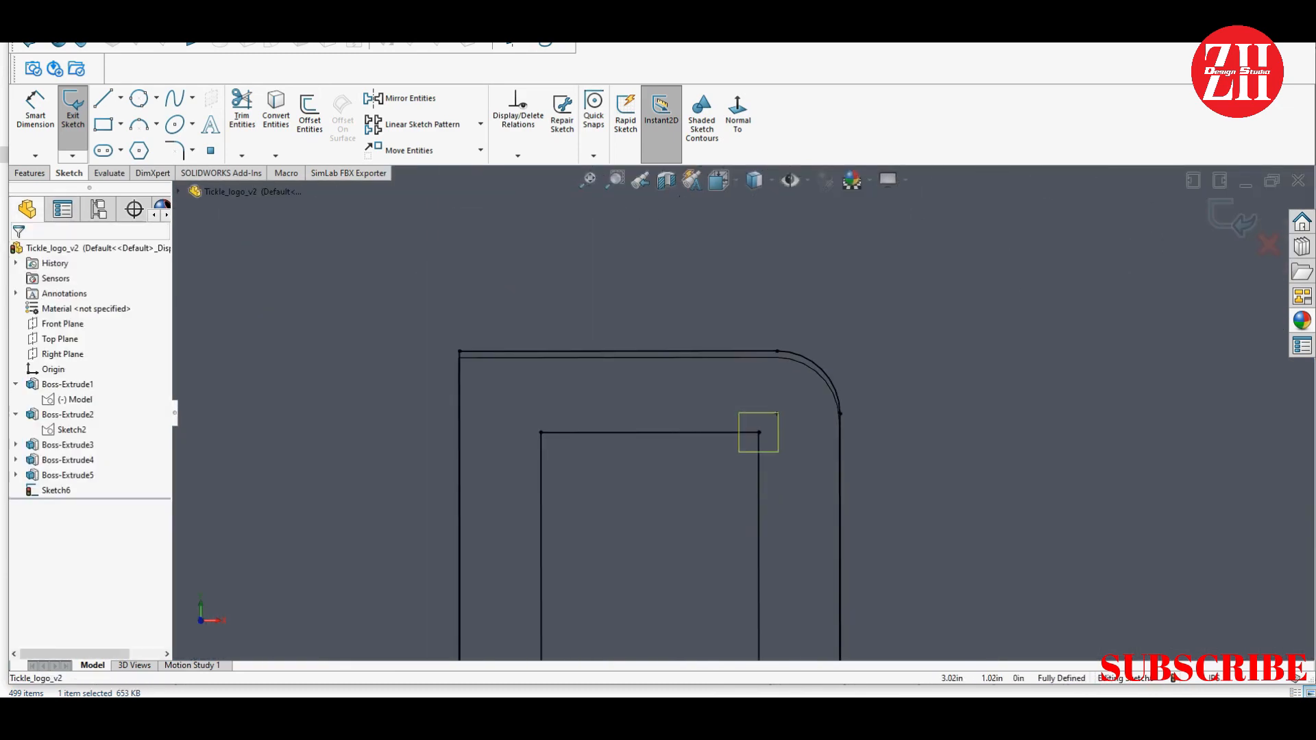
{"action": "scroll", "coordinate": [758, 432], "scroll_direction": "up", "scroll_amount": 5}
Offset the L and E outlines of TICKLE outward as chains by 1.25 mm
{"action": "key", "text": "Return"}
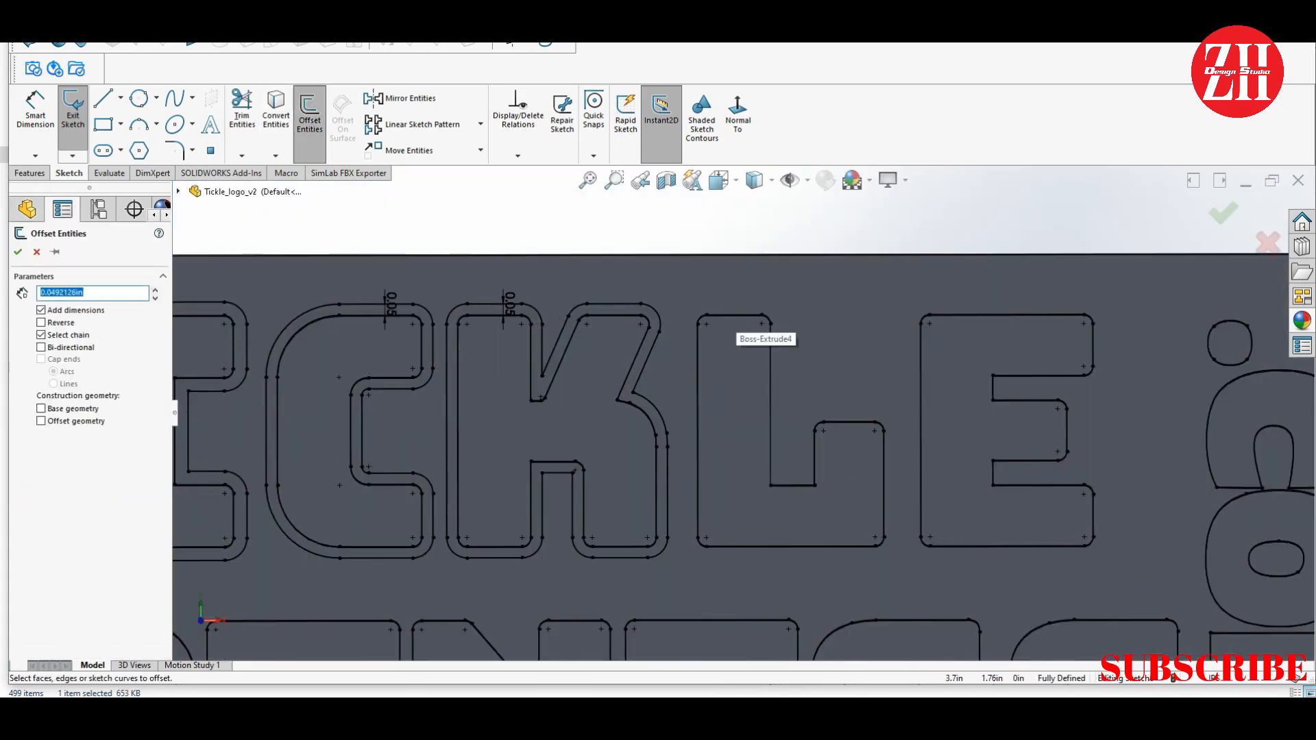
{"action": "left_click", "coordinate": [733, 315]}
{"action": "key", "text": "Return"}
{"action": "scroll", "coordinate": [860, 507], "scroll_direction": "down", "scroll_amount": 5}
{"action": "middle_click_drag", "start_coordinate": [847, 499], "coordinate": [849, 541]}
{"action": "scroll", "coordinate": [466, 514], "scroll_direction": "up", "scroll_amount": 4}
{"action": "key", "text": "Return"}
{"action": "left_click", "coordinate": [812, 281]}
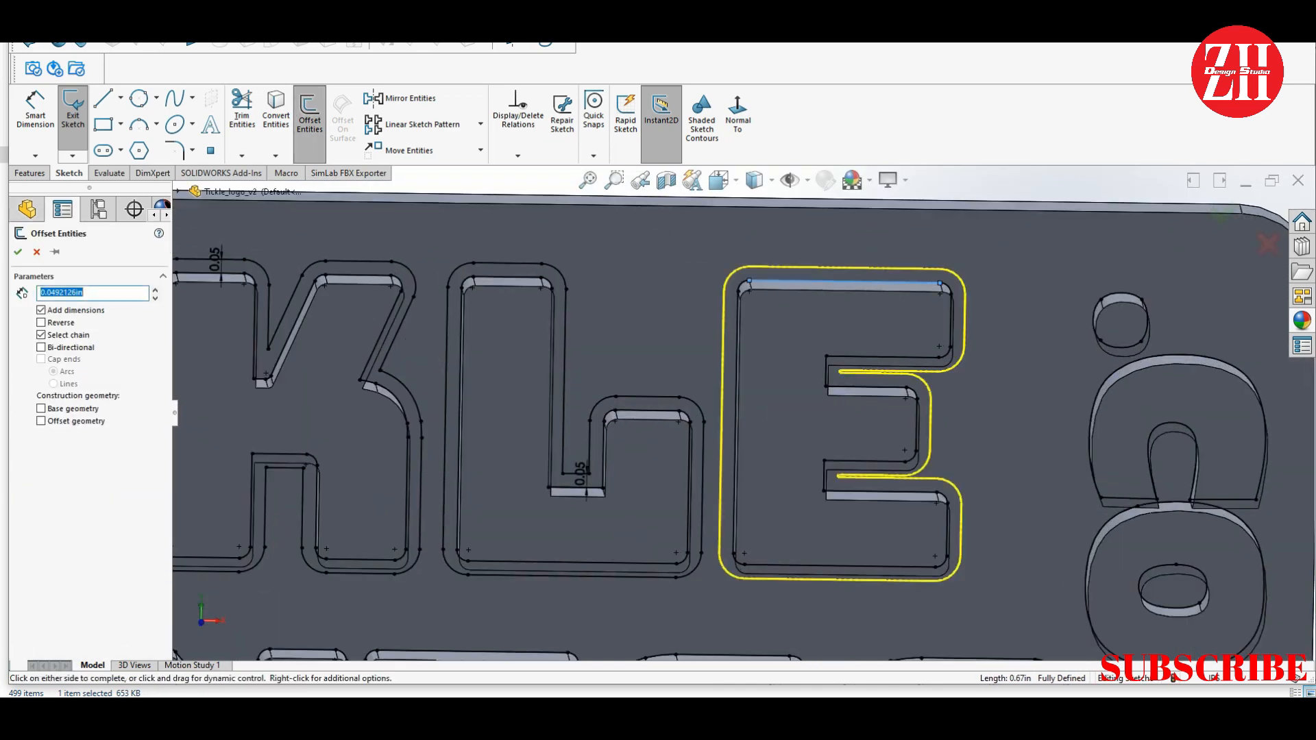
{"action": "key", "text": "Return"}
{"action": "scroll", "coordinate": [589, 445], "scroll_direction": "up", "scroll_amount": 5}
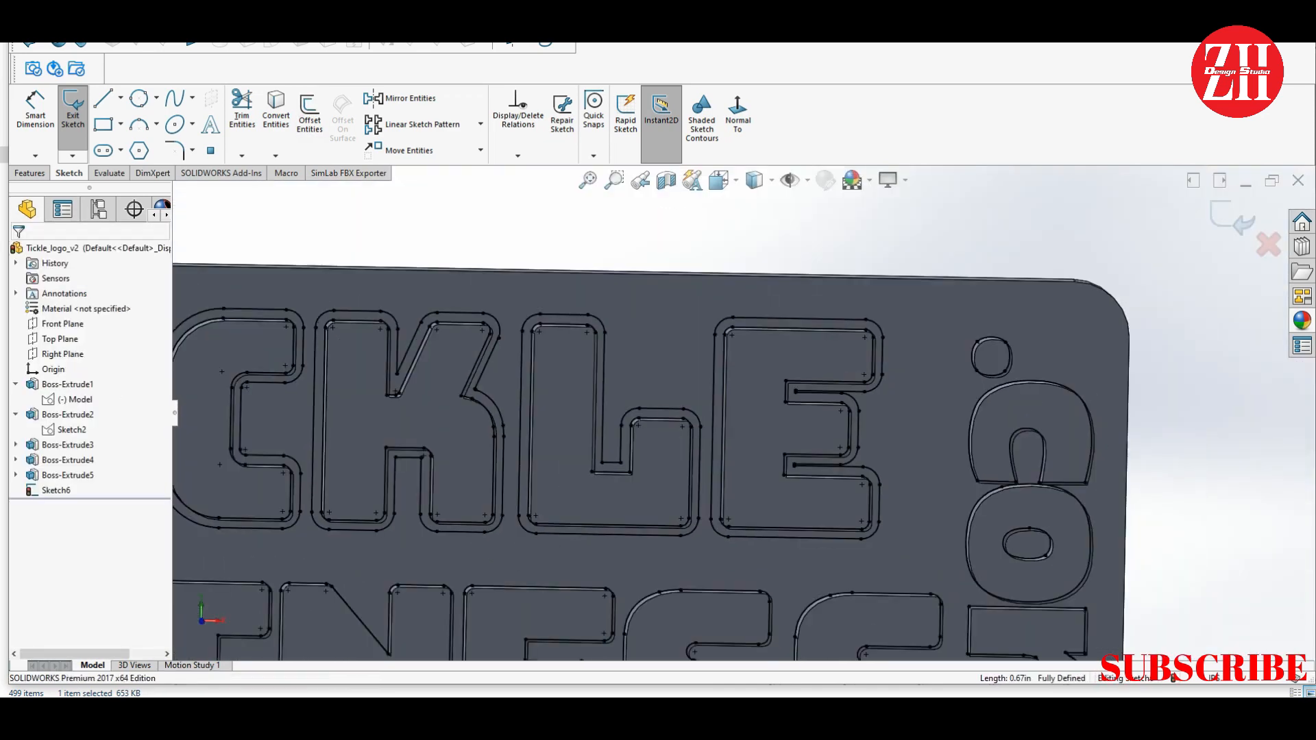
Offset the H outline and the outer O outline of HOTNESS outward as chains by 1.25 mm
{"action": "scroll", "coordinate": [507, 490], "scroll_direction": "down", "scroll_amount": 6}
{"action": "key", "text": "Return"}
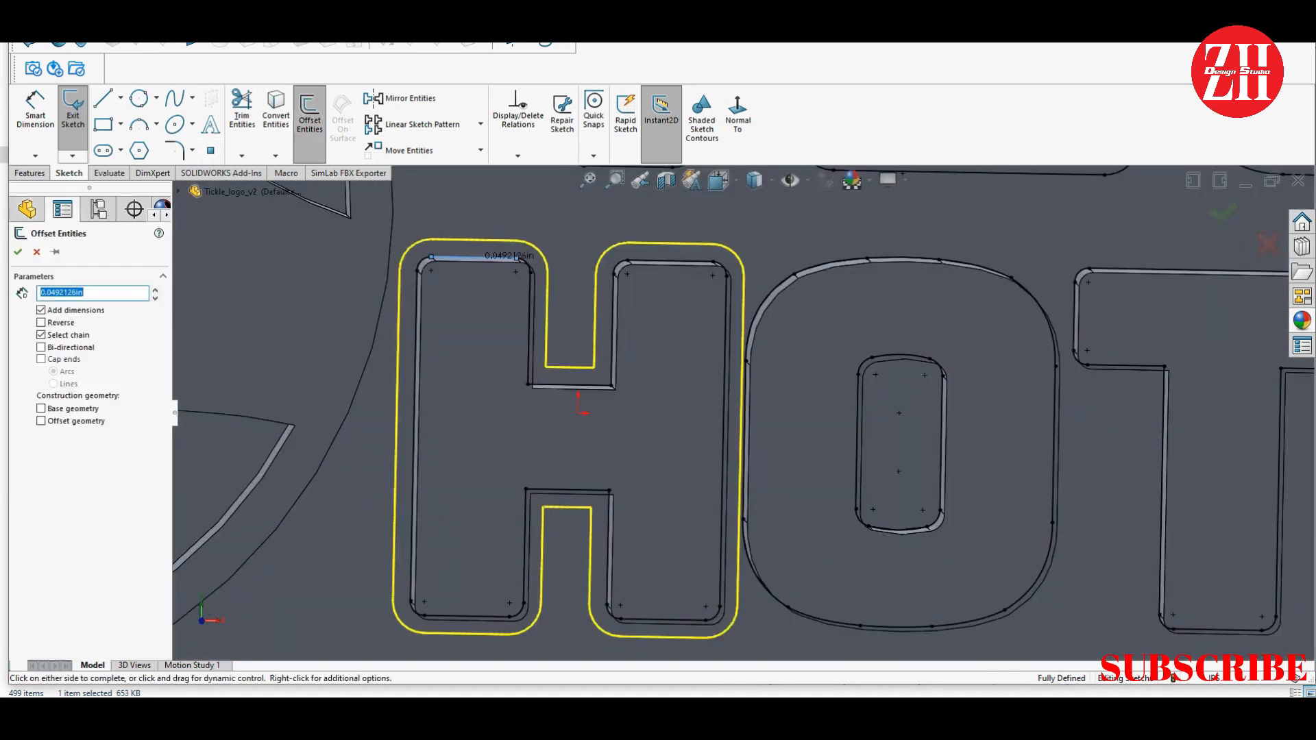
{"action": "key", "text": "Return"}
{"action": "key", "text": "Return"}
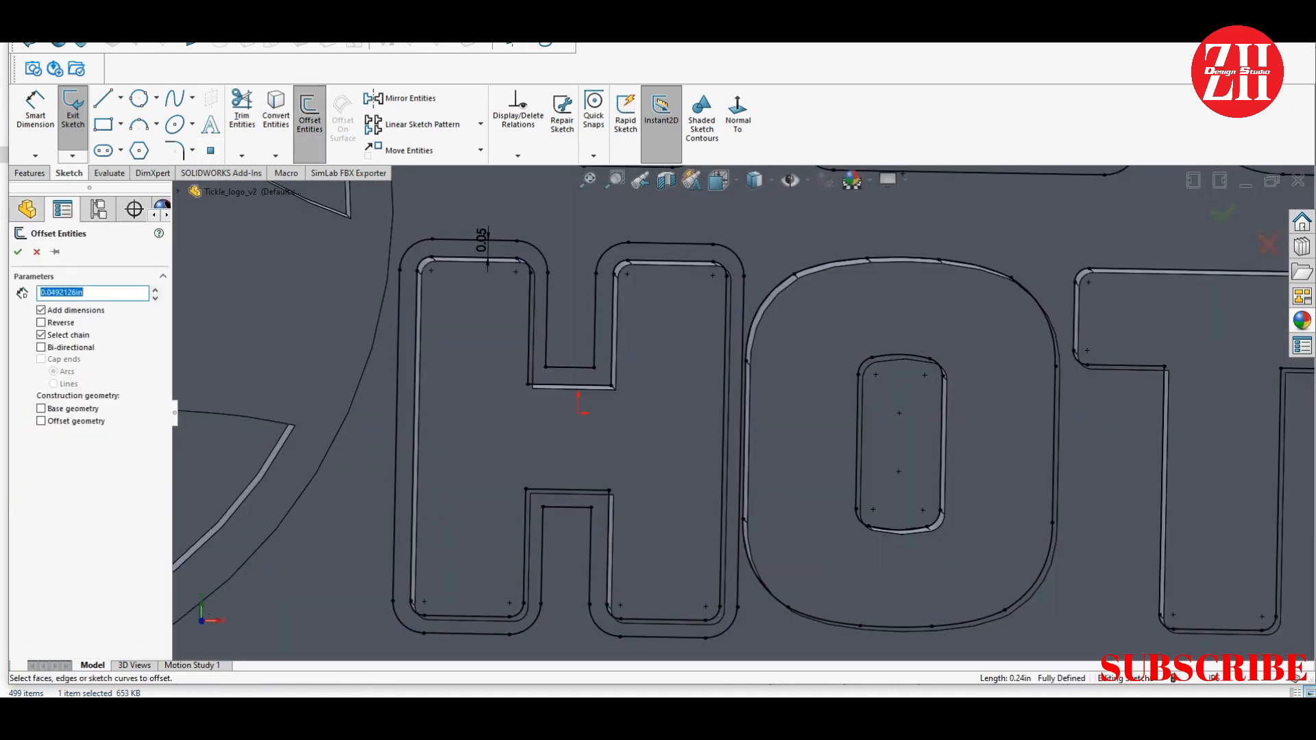
{"action": "left_click", "coordinate": [762, 307]}
{"action": "key", "text": "Return"}
{"action": "scroll", "coordinate": [682, 363], "scroll_direction": "down", "scroll_amount": 4}
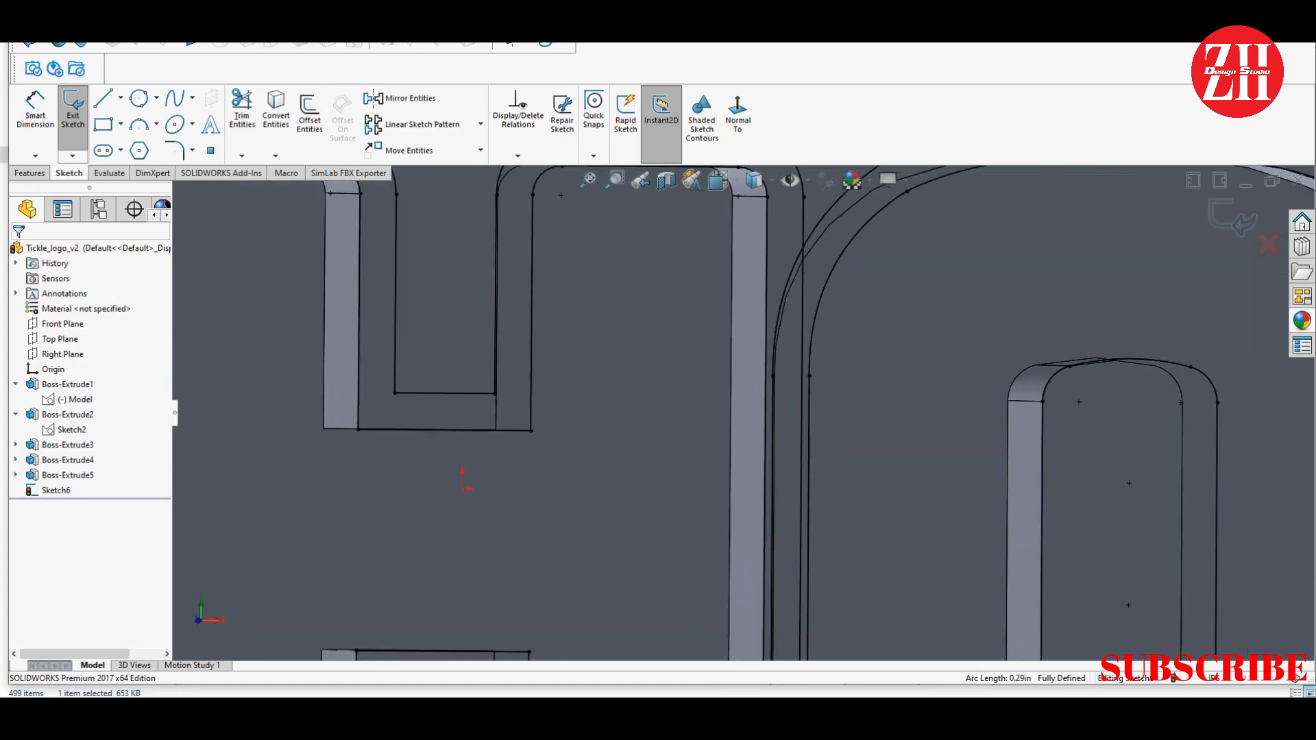
{"action": "scroll", "coordinate": [692, 428], "scroll_direction": "up", "scroll_amount": 6}
{"action": "scroll", "coordinate": [829, 408], "scroll_direction": "down", "scroll_amount": 2}
{"action": "scroll", "coordinate": [1097, 370], "scroll_direction": "down", "scroll_amount": 2}
Offset the T and N outlines of HOTNESS outward as chains by 1.25 mm
{"action": "key", "text": "Return"}
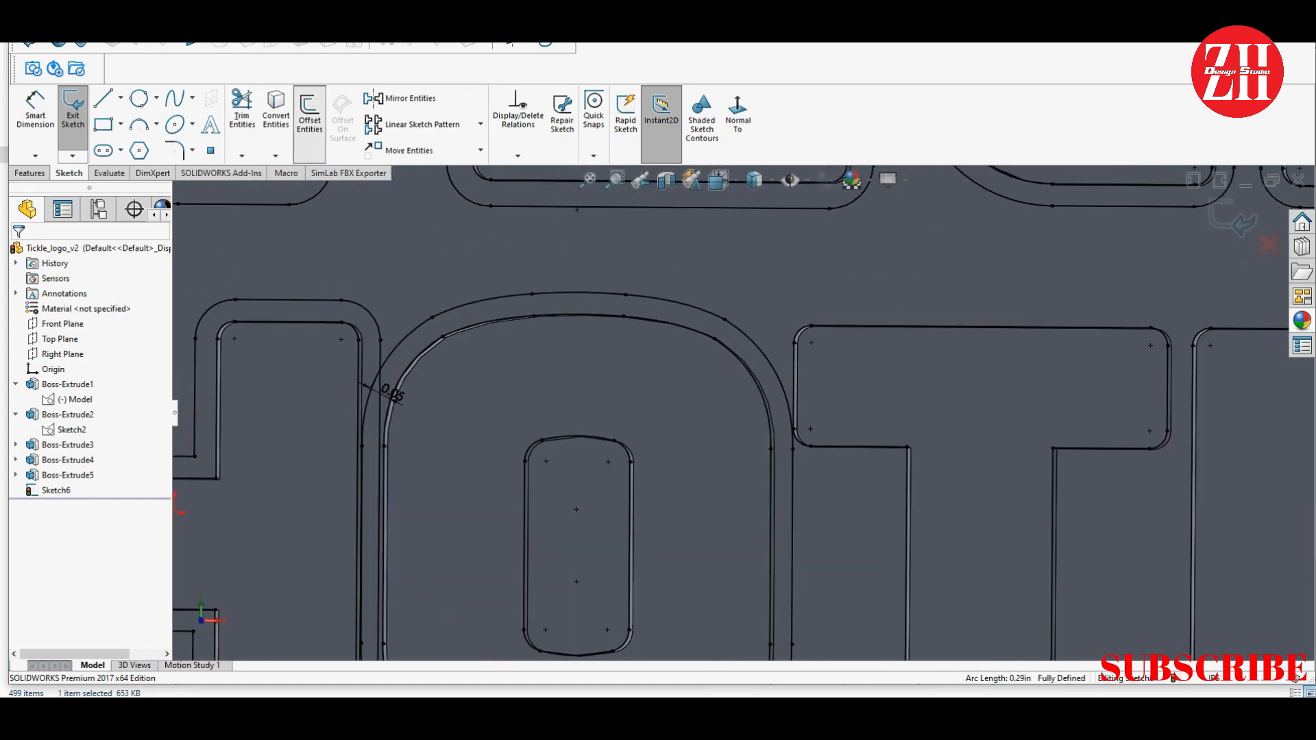
{"action": "left_click", "coordinate": [1049, 327]}
{"action": "key", "text": "Return"}
{"action": "scroll", "coordinate": [743, 411], "scroll_direction": "up", "scroll_amount": 5}
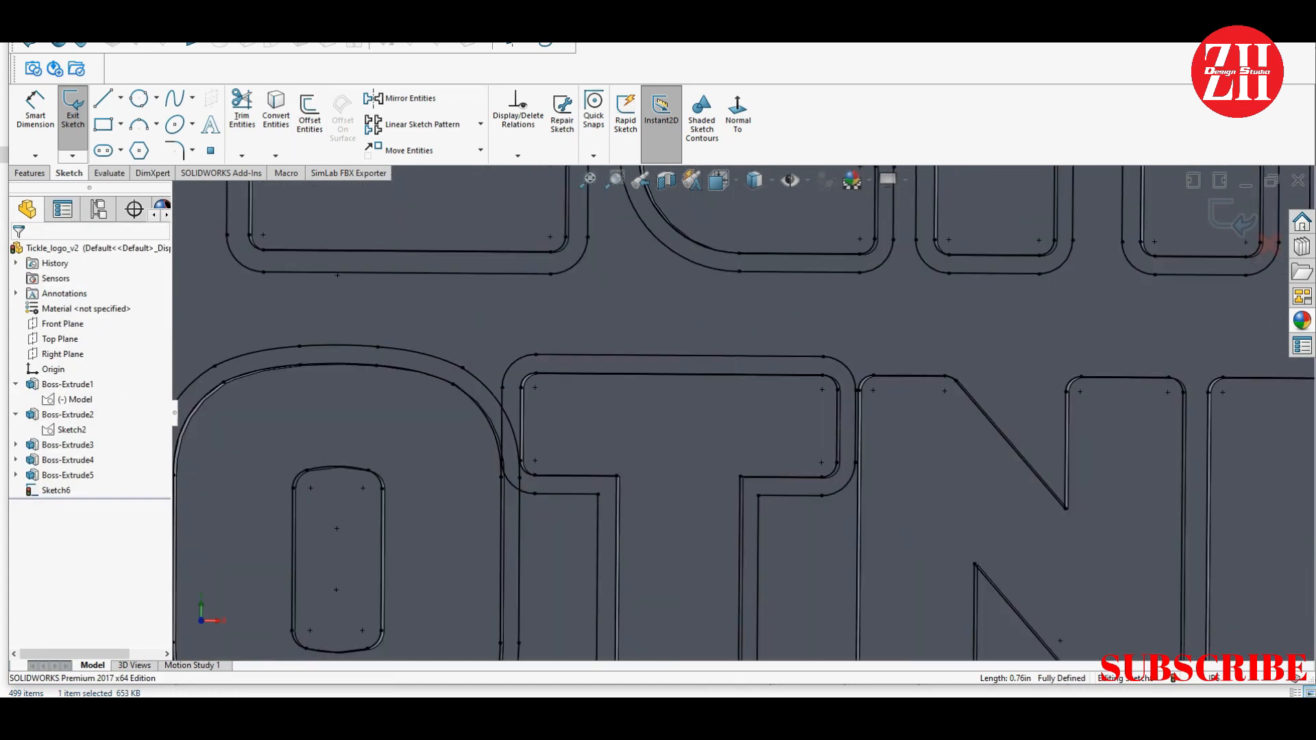
{"action": "scroll", "coordinate": [686, 411], "scroll_direction": "down", "scroll_amount": 3}
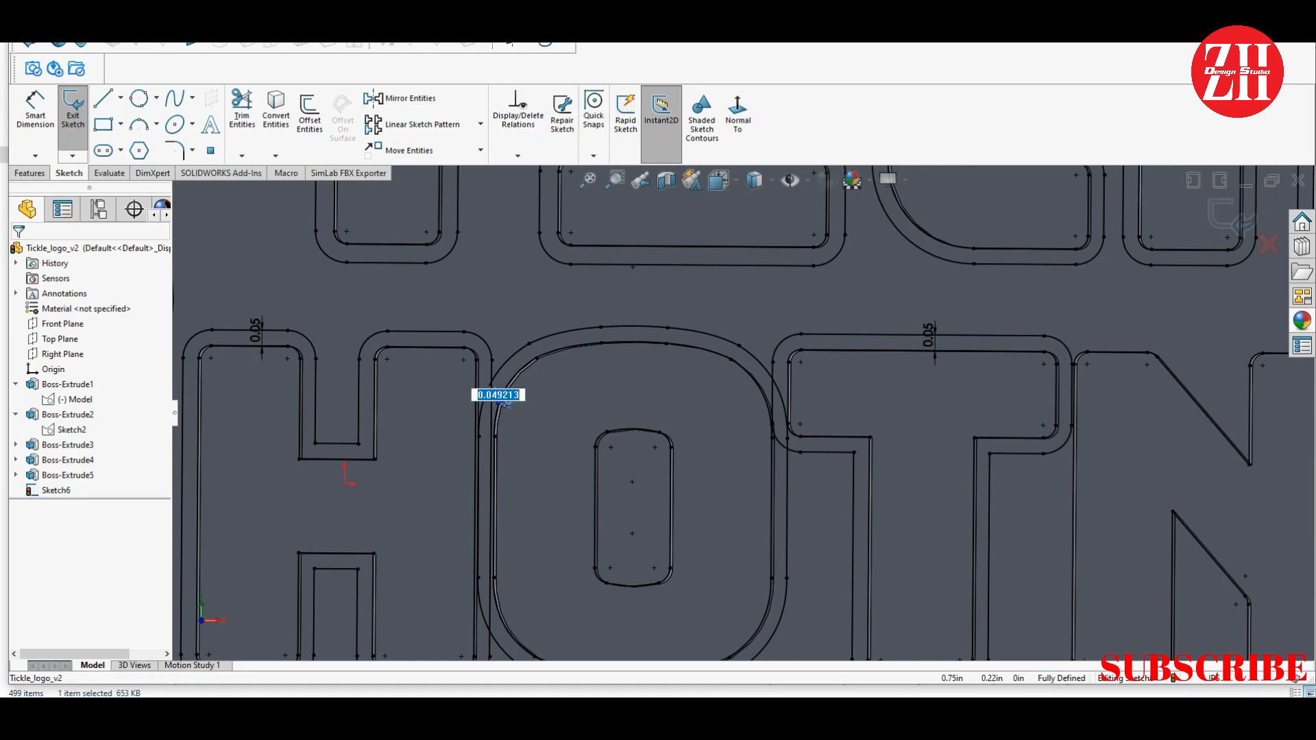
{"action": "scroll", "coordinate": [504, 403], "scroll_direction": "up", "scroll_amount": 4}
{"action": "scroll", "coordinate": [754, 377], "scroll_direction": "down", "scroll_amount": 4}
{"action": "key", "text": "Return"}
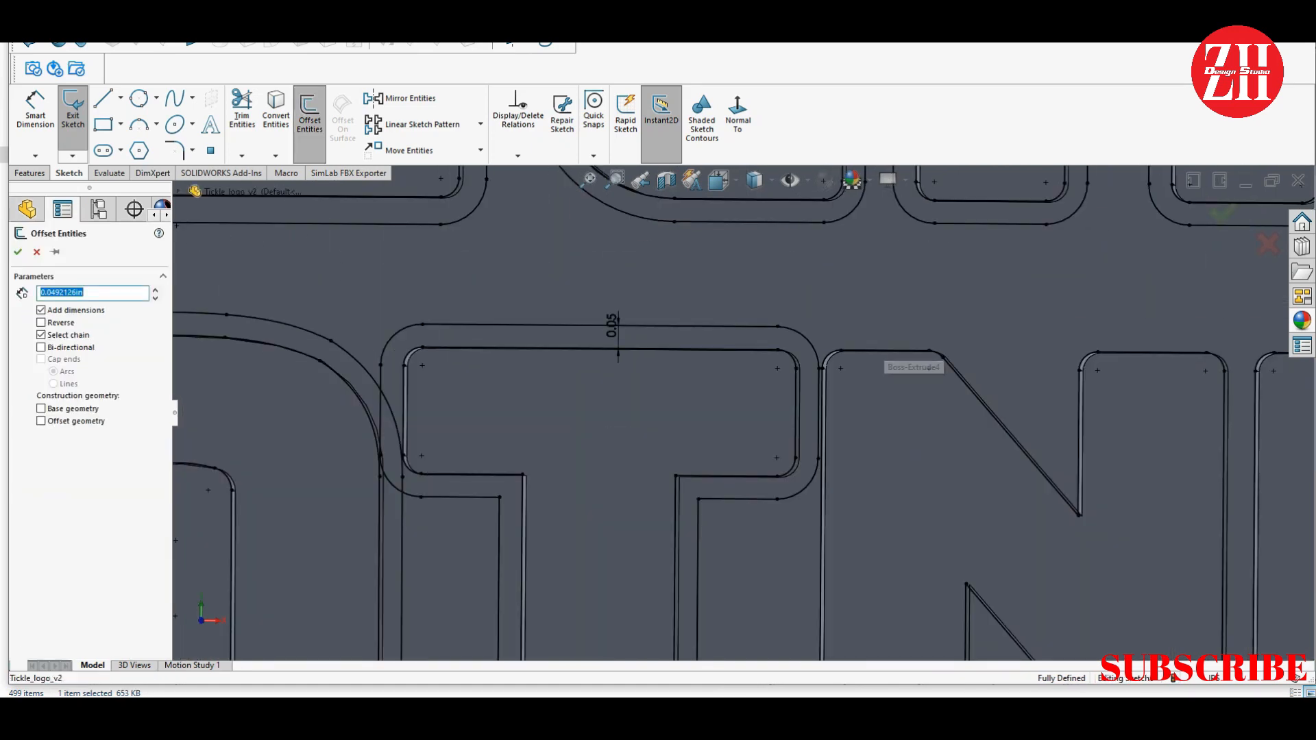
{"action": "left_click", "coordinate": [891, 351]}
{"action": "key", "text": "Return"}
{"action": "scroll", "coordinate": [548, 411], "scroll_direction": "up", "scroll_amount": 4}
{"action": "scroll", "coordinate": [960, 384], "scroll_direction": "down", "scroll_amount": 3}
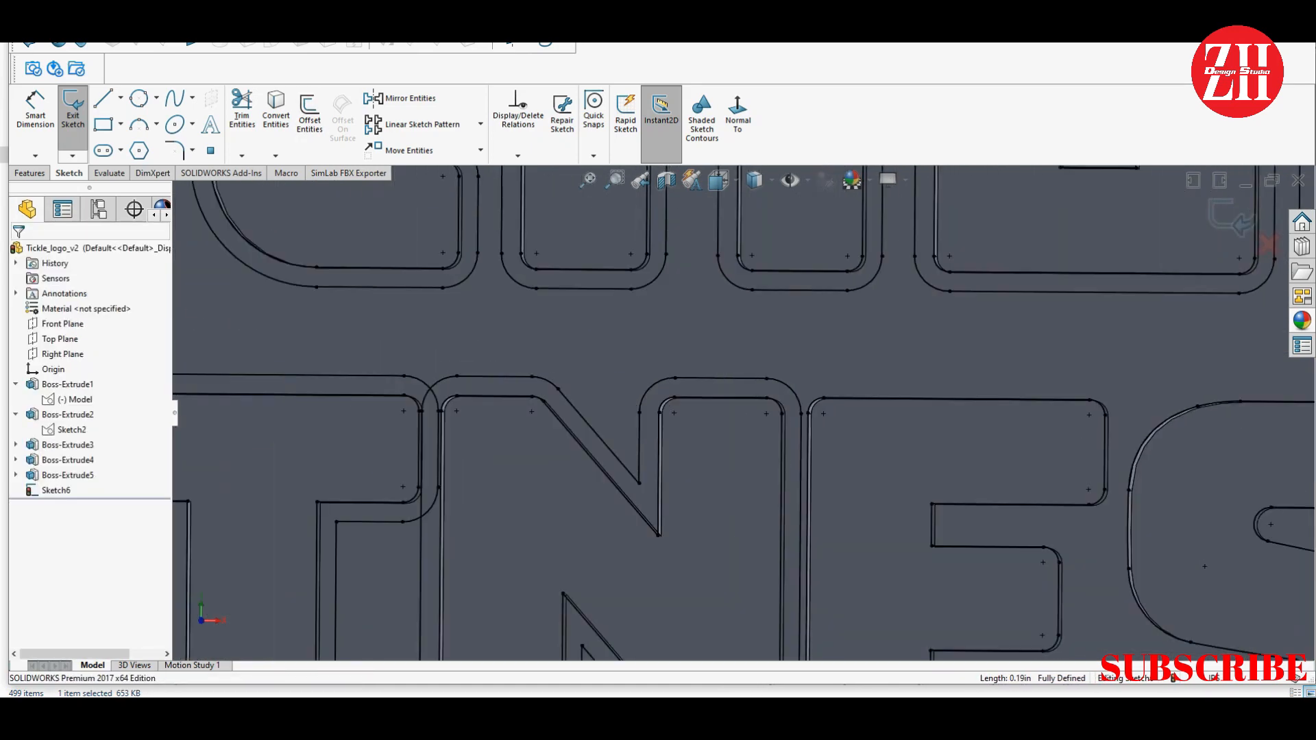
Offset the E and first S outlines of HOTNESS outward as chains by 1.25 mm
{"action": "key", "text": "Return"}
{"action": "left_click", "coordinate": [884, 398]}
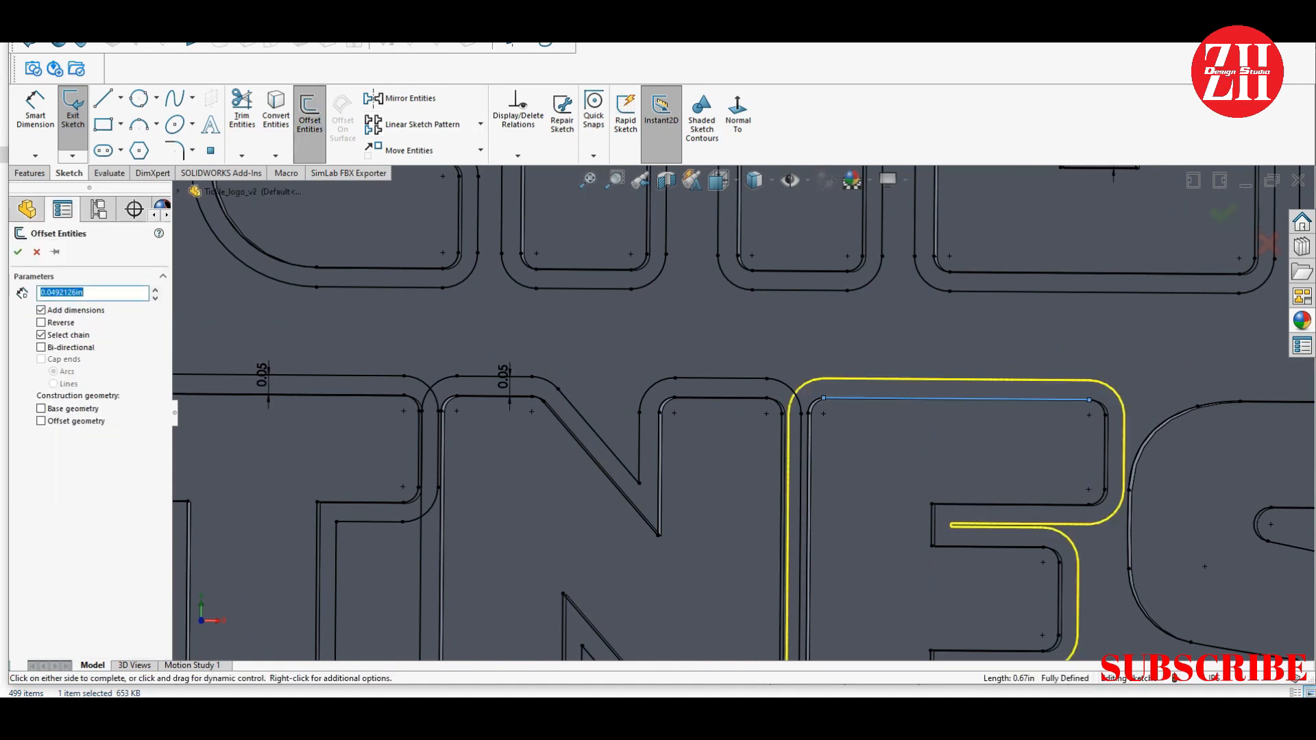
{"action": "key", "text": "Return"}
{"action": "scroll", "coordinate": [884, 398], "scroll_direction": "up", "scroll_amount": 4}
{"action": "scroll", "coordinate": [960, 384], "scroll_direction": "down", "scroll_amount": 4}
{"action": "key", "text": "Return"}
{"action": "left_click", "coordinate": [1007, 369]}
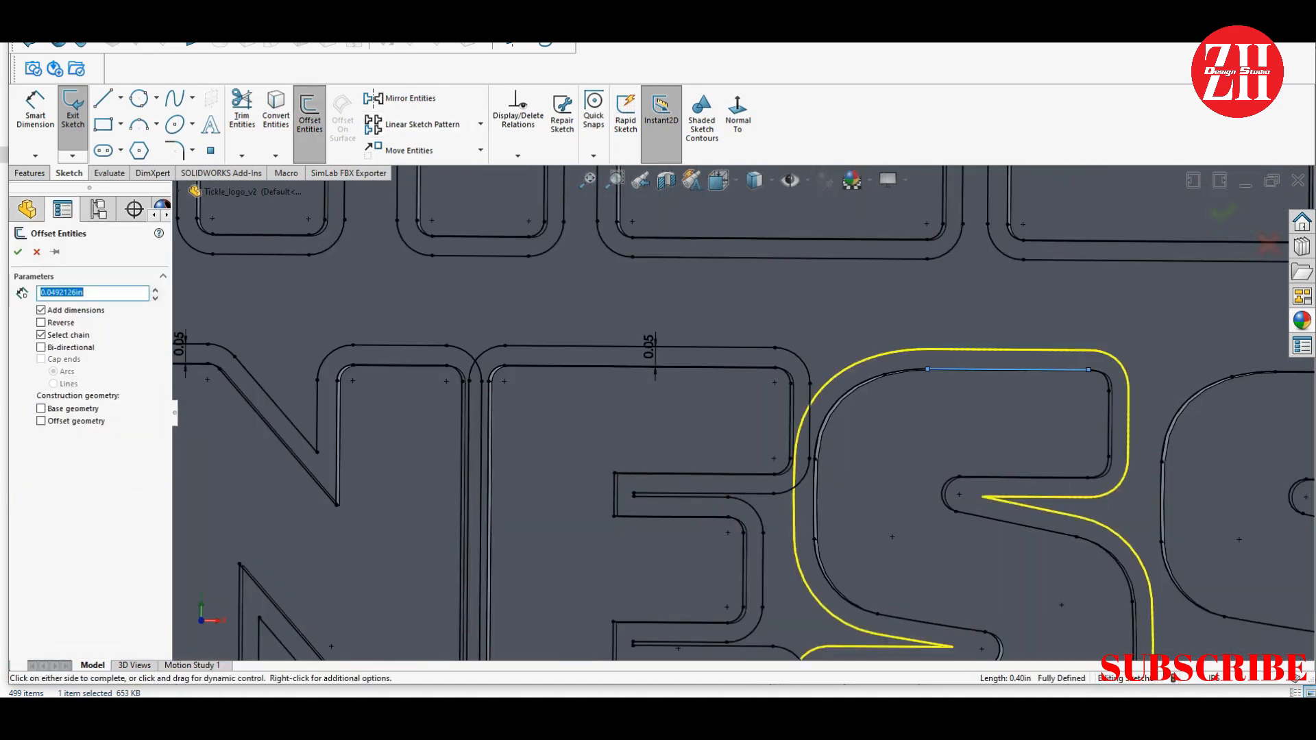
{"action": "key", "text": "Return"}
{"action": "scroll", "coordinate": [754, 419], "scroll_direction": "up", "scroll_amount": 4}
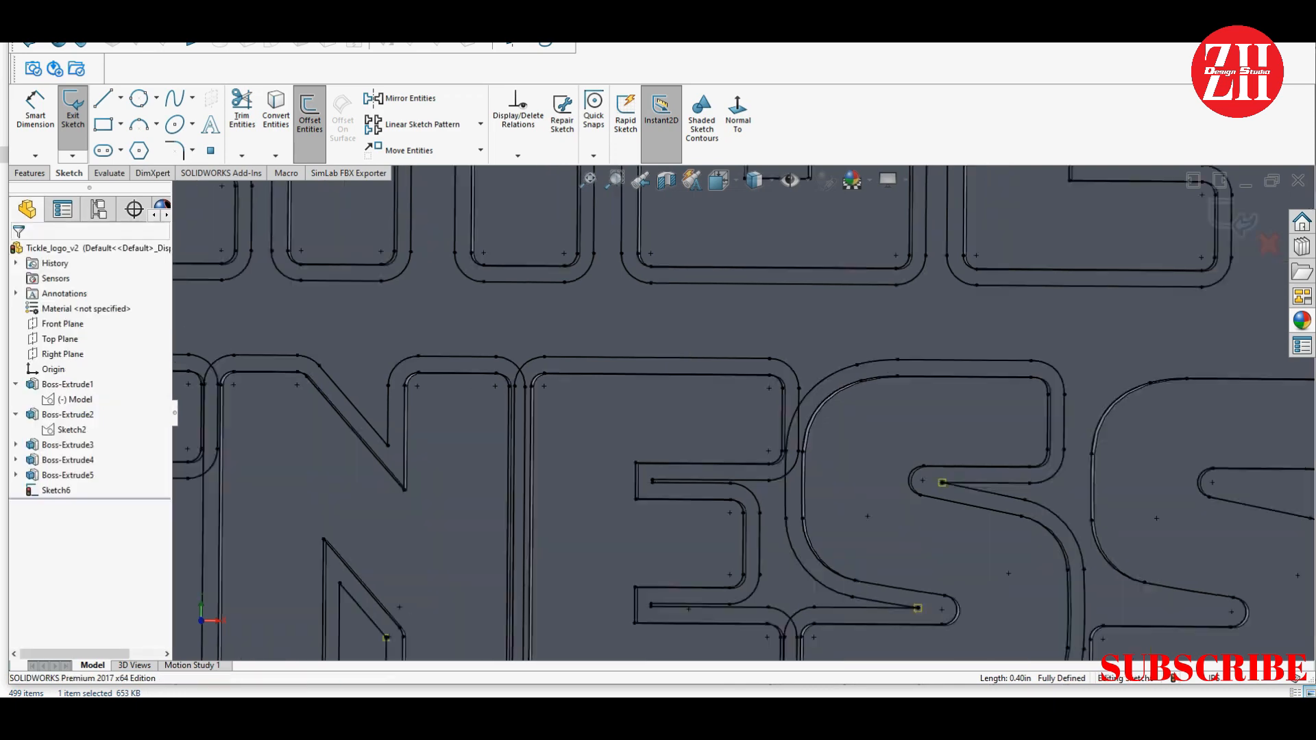
Delete the tiny leftover arcs at both inner tips of the first S's offset outline
{"action": "scroll", "coordinate": [754, 419], "scroll_direction": "down", "scroll_amount": 7}
{"action": "left_click", "coordinate": [755, 419]}
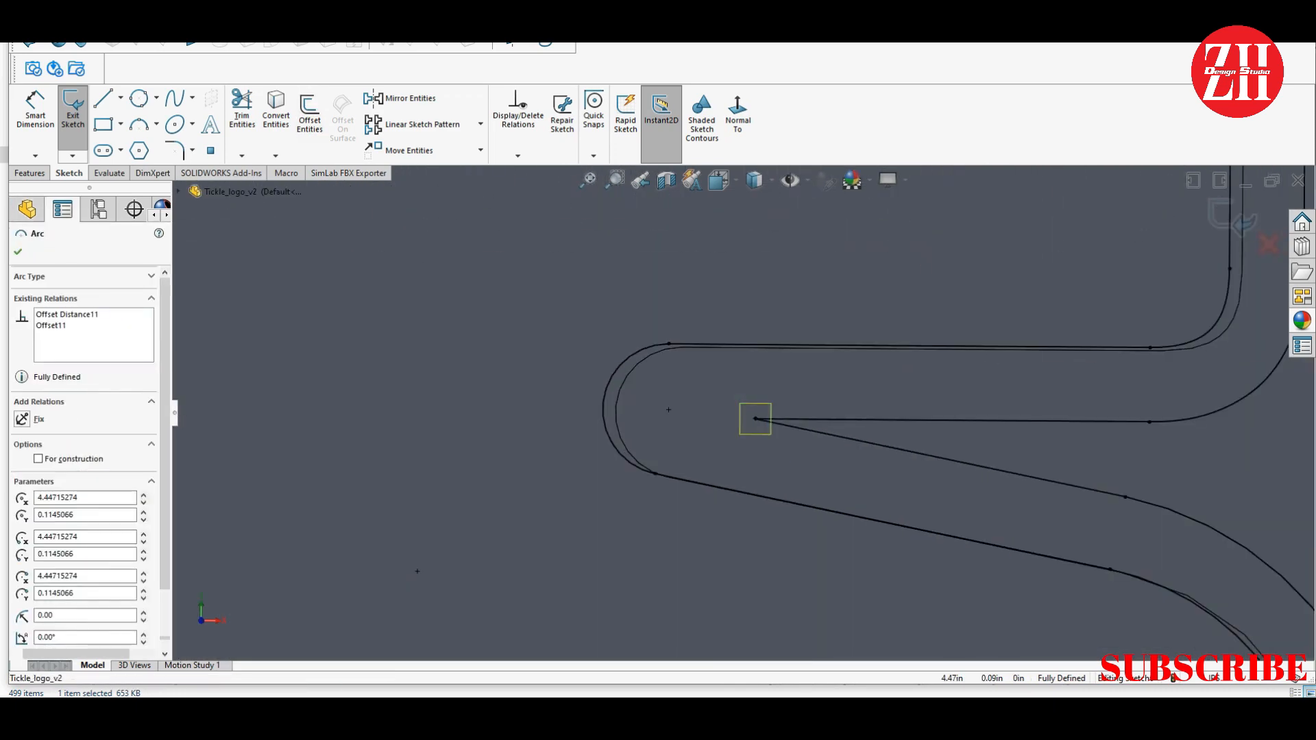
{"action": "key", "text": "Escape"}
{"action": "scroll", "coordinate": [754, 419], "scroll_direction": "up", "scroll_amount": 4}
{"action": "scroll", "coordinate": [710, 542], "scroll_direction": "down", "scroll_amount": 4}
{"action": "left_click_drag", "start_coordinate": [677, 489], "coordinate": [762, 582]}
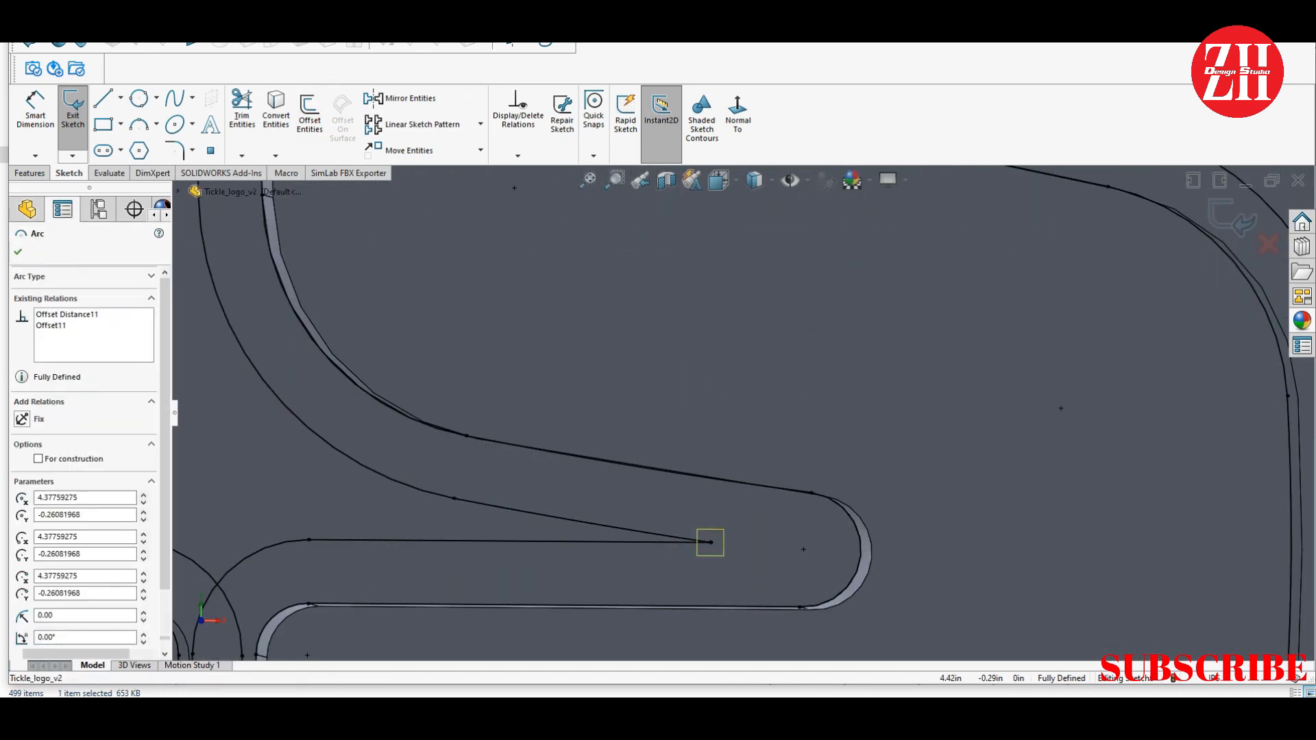
{"action": "key", "text": "Delete"}
{"action": "scroll", "coordinate": [761, 581], "scroll_direction": "up", "scroll_amount": 4}
{"action": "scroll", "coordinate": [884, 295], "scroll_direction": "down", "scroll_amount": 4}
Offset the last S outline of HOTNESS outward as a chain by 1.25 mm
{"action": "key", "text": "Return"}
{"action": "left_click", "coordinate": [905, 307]}
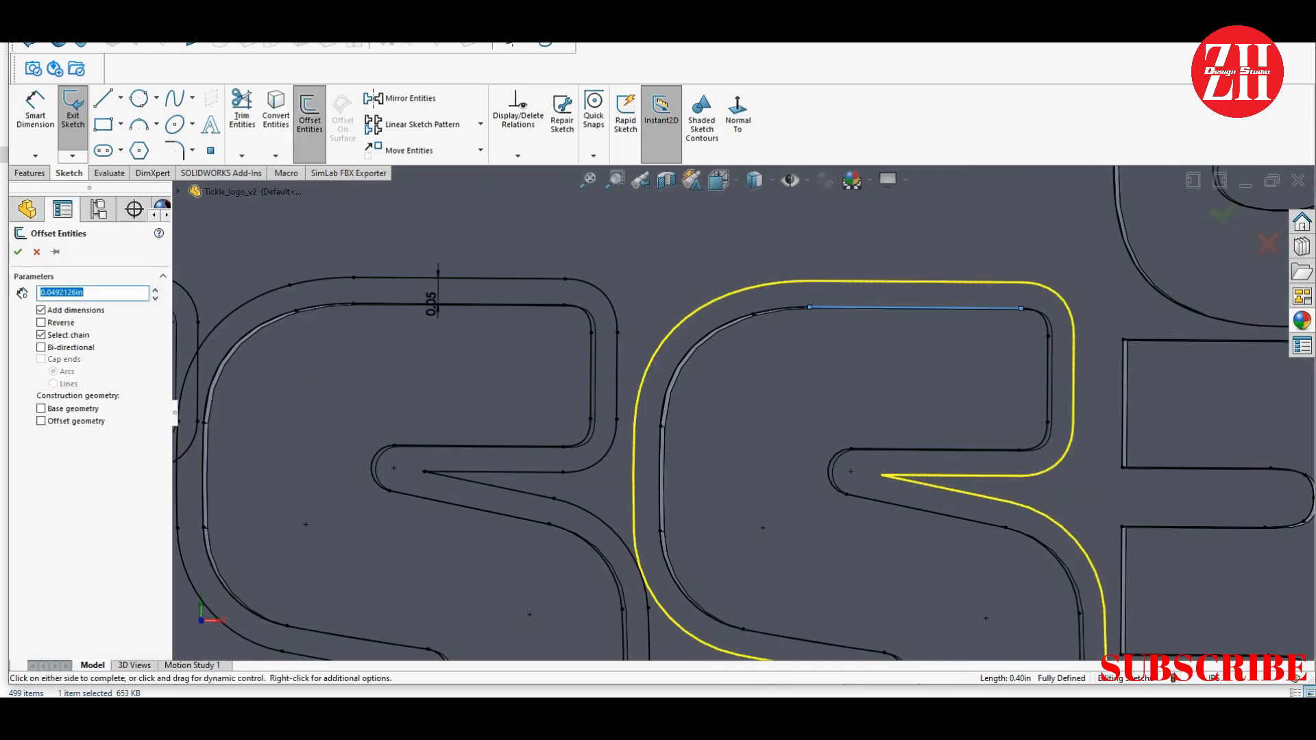
{"action": "key", "text": "Return"}
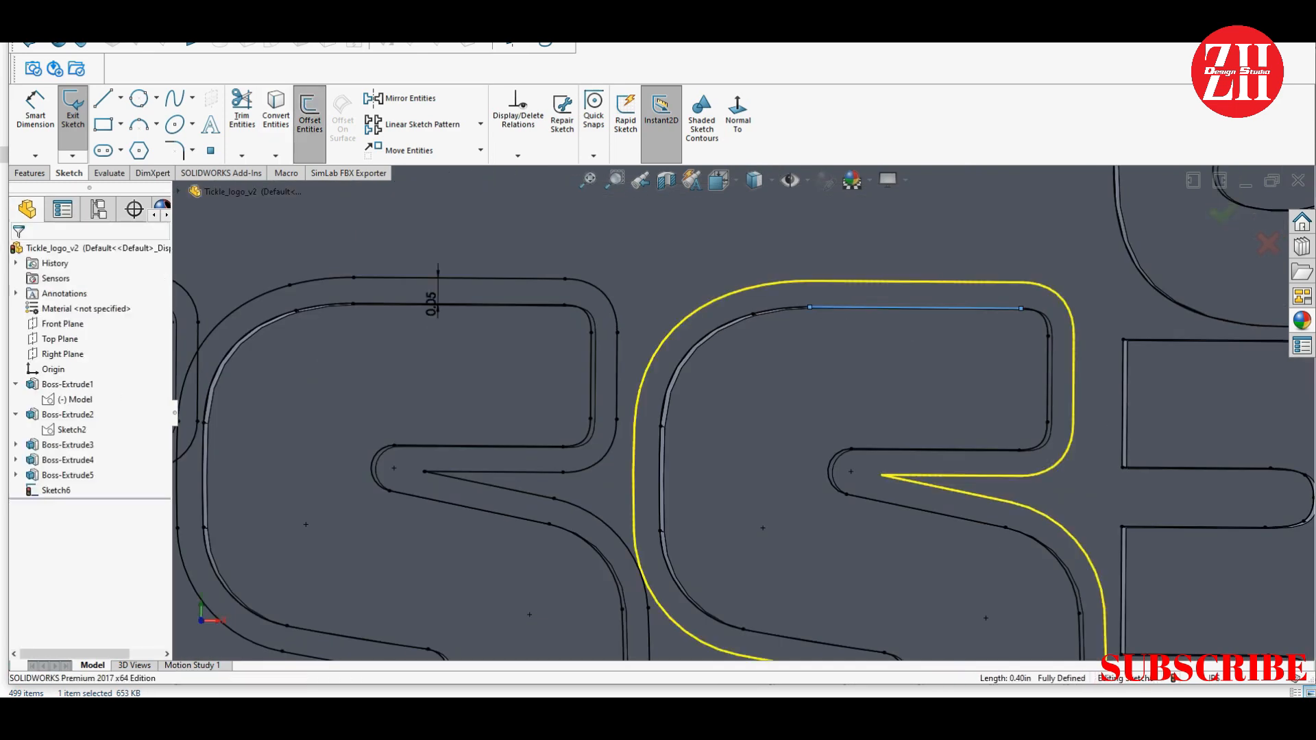
Delete the tiny leftover arcs at both inner tips of the last S's offset outline
{"action": "scroll", "coordinate": [932, 464], "scroll_direction": "down", "scroll_amount": 5}
{"action": "left_click_drag", "start_coordinate": [842, 540], "coordinate": [843, 541]}
{"action": "key", "text": "Delete"}
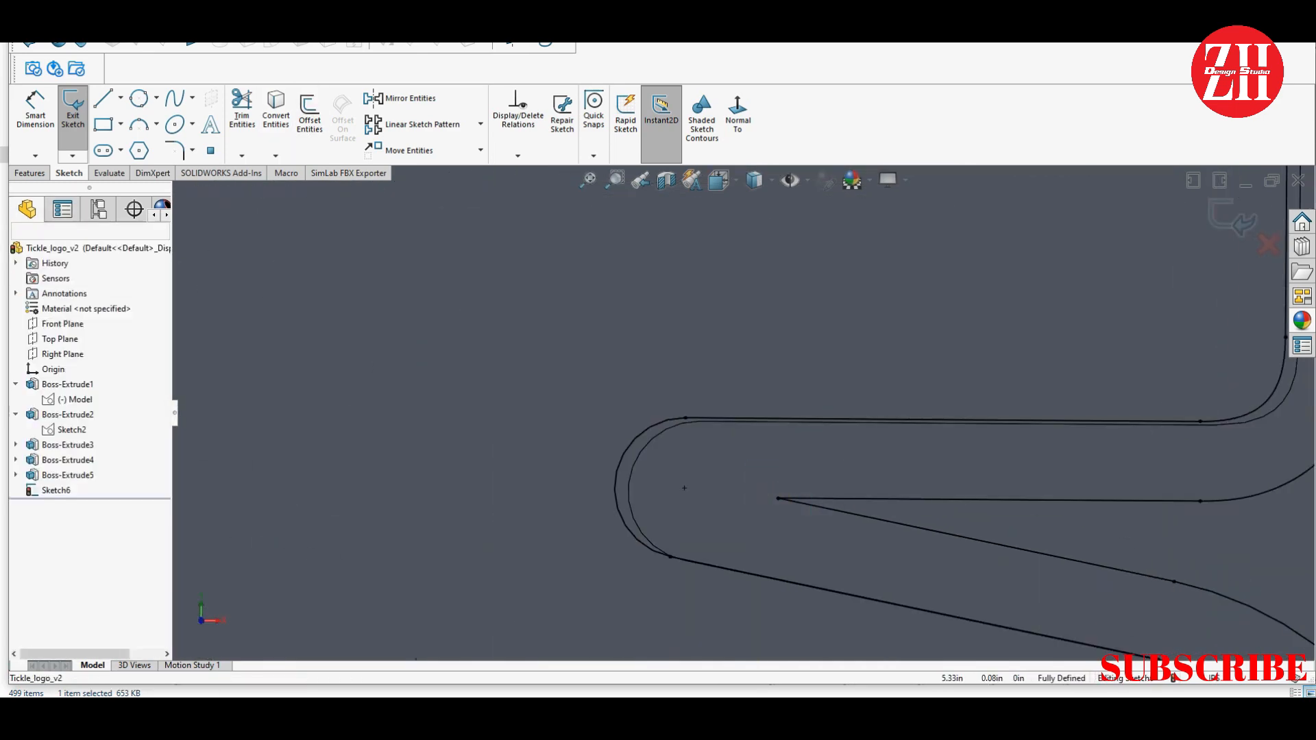
{"action": "scroll", "coordinate": [843, 541], "scroll_direction": "up", "scroll_amount": 5}
{"action": "scroll", "coordinate": [714, 428], "scroll_direction": "down", "scroll_amount": 5}
{"action": "left_click_drag", "start_coordinate": [614, 297], "coordinate": [681, 371]}
{"action": "key", "text": "Delete"}
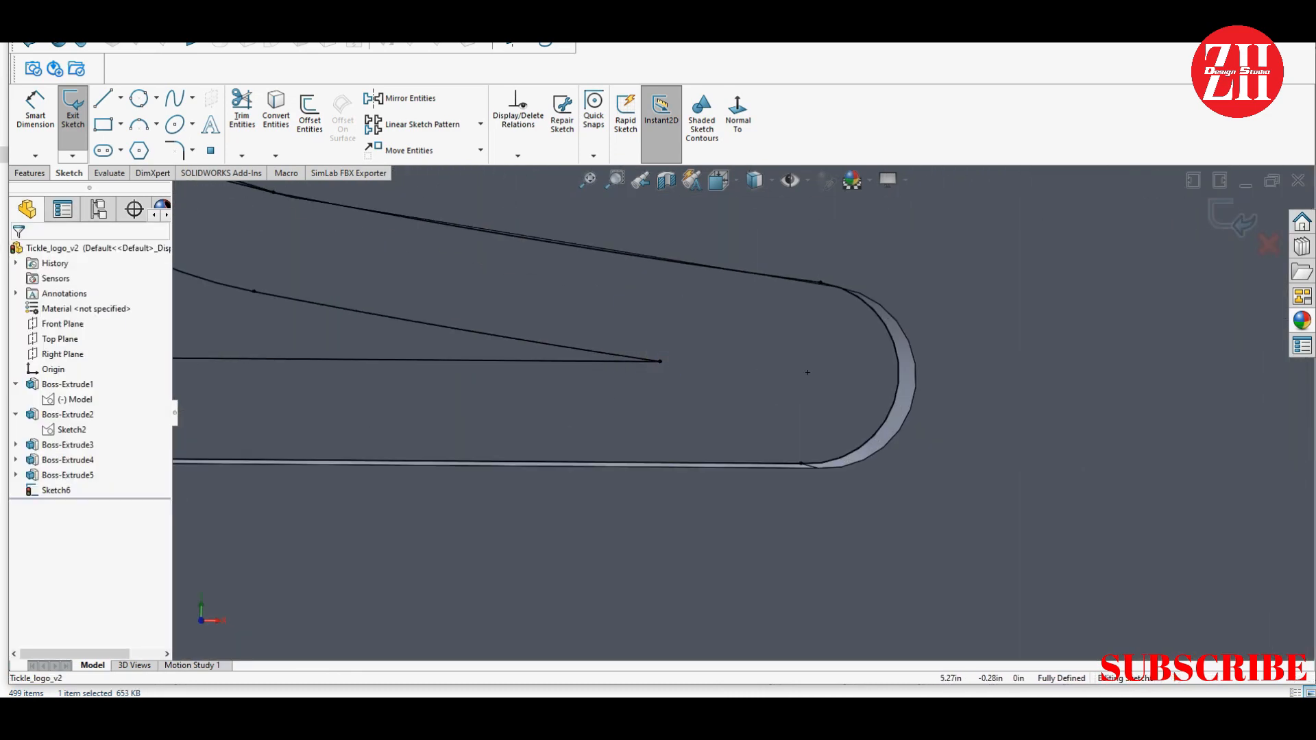
Remove the overlapping offset segments where the T and I outlines of TICKLE meet, using Trim and deletion
{"action": "scroll", "coordinate": [681, 372], "scroll_direction": "up", "scroll_amount": 10}
{"action": "scroll", "coordinate": [438, 233], "scroll_direction": "down", "scroll_amount": 10}
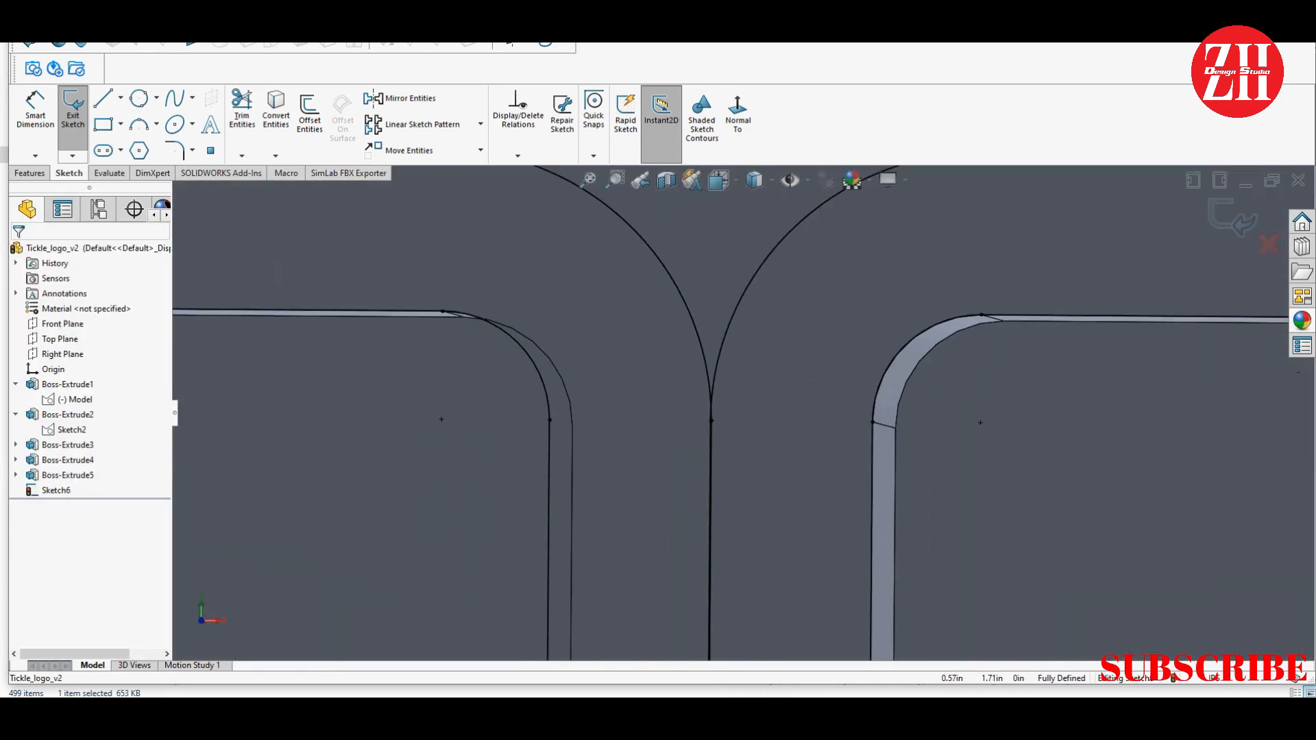
{"action": "left_click_drag", "start_coordinate": [746, 523], "coordinate": [745, 522]}
{"action": "key", "text": "Delete"}
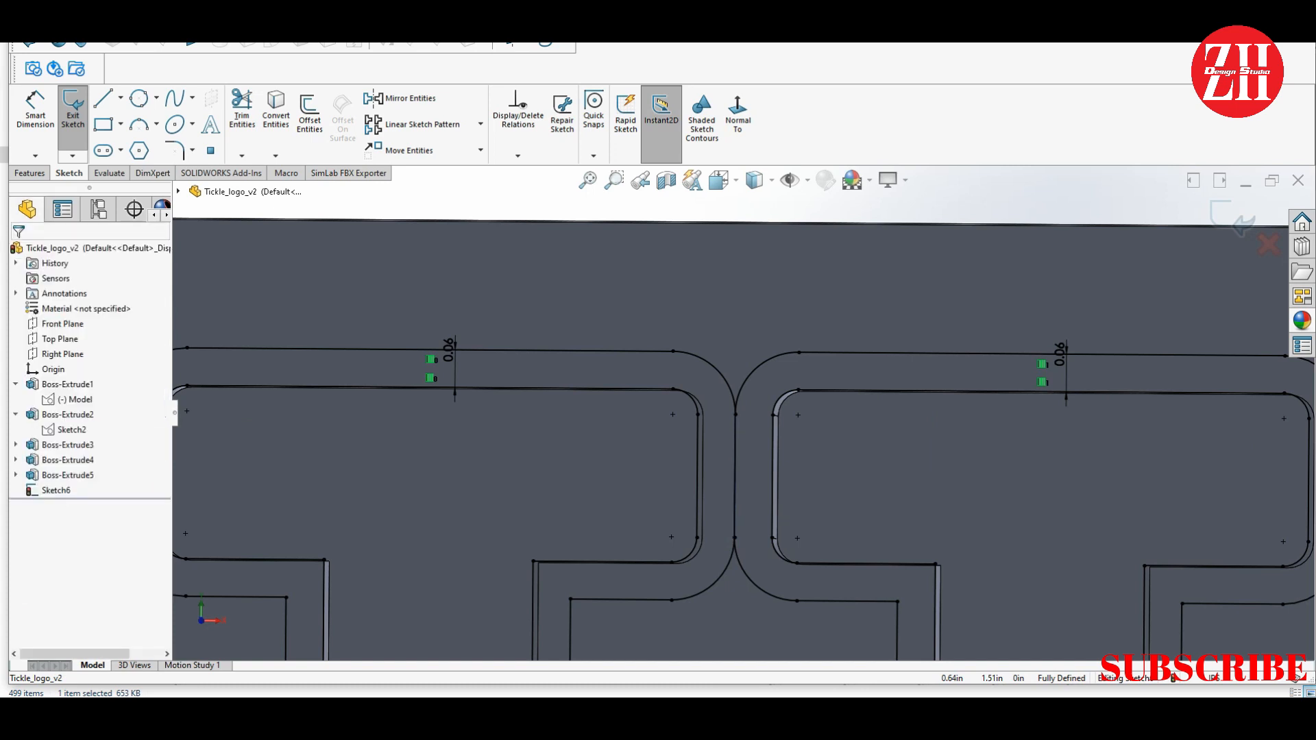
{"action": "left_click", "coordinate": [242, 109]}
{"action": "scroll", "coordinate": [739, 414], "scroll_direction": "down", "scroll_amount": 10}
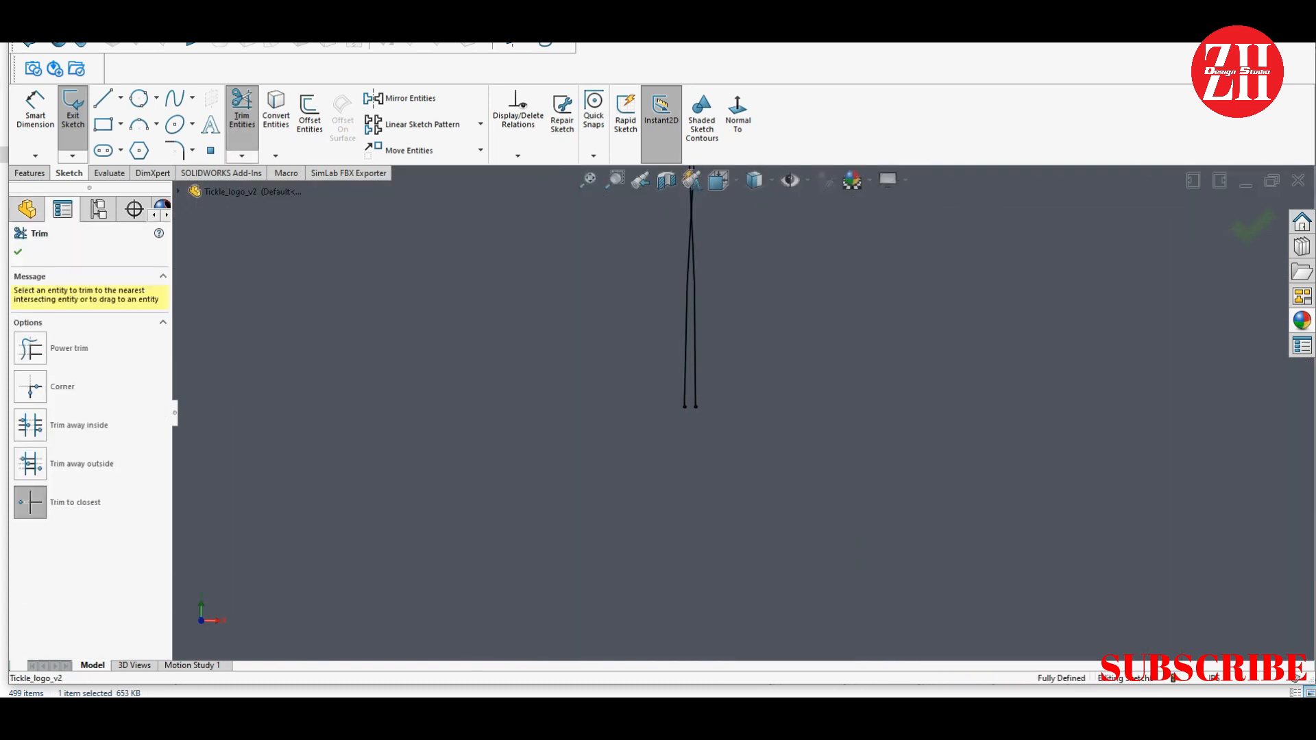
{"action": "left_click", "coordinate": [694, 322]}
{"action": "scroll", "coordinate": [694, 342], "scroll_direction": "up", "scroll_amount": 10}
{"action": "scroll", "coordinate": [699, 548], "scroll_direction": "down", "scroll_amount": 10}
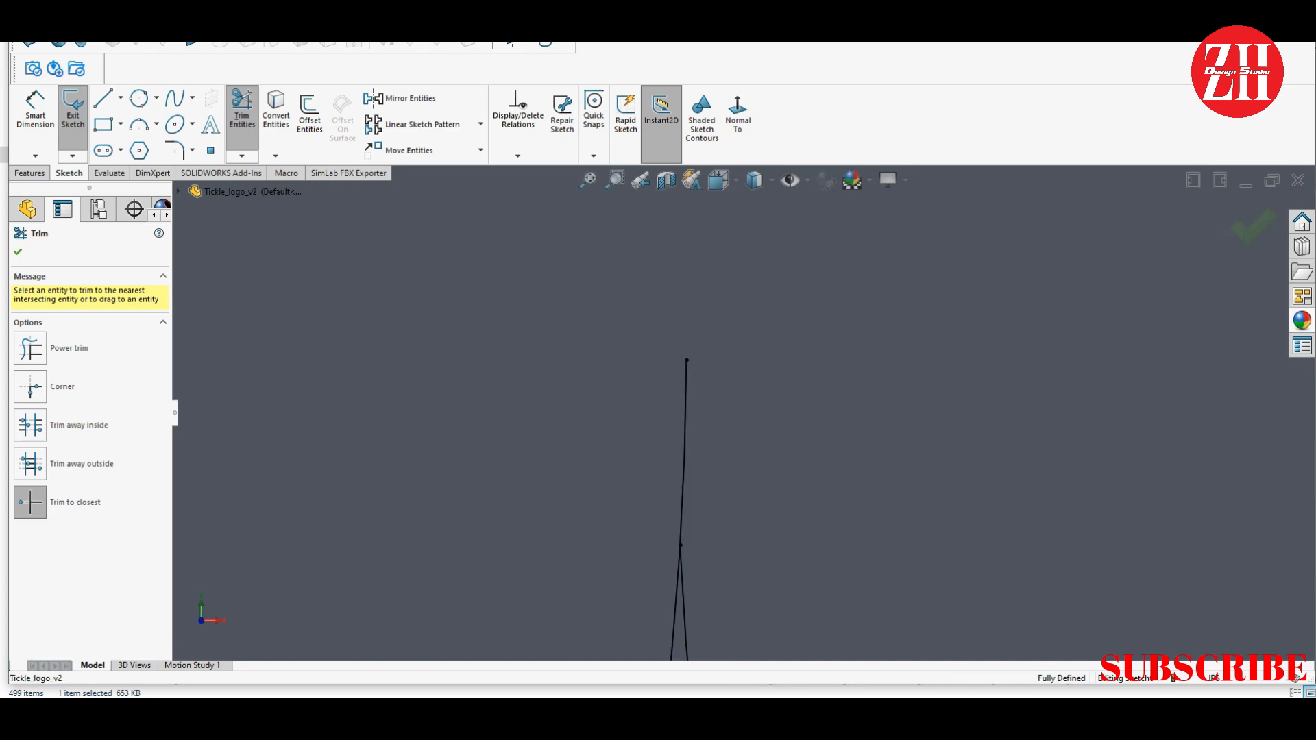
{"action": "scroll", "coordinate": [713, 480], "scroll_direction": "up", "scroll_amount": 10}
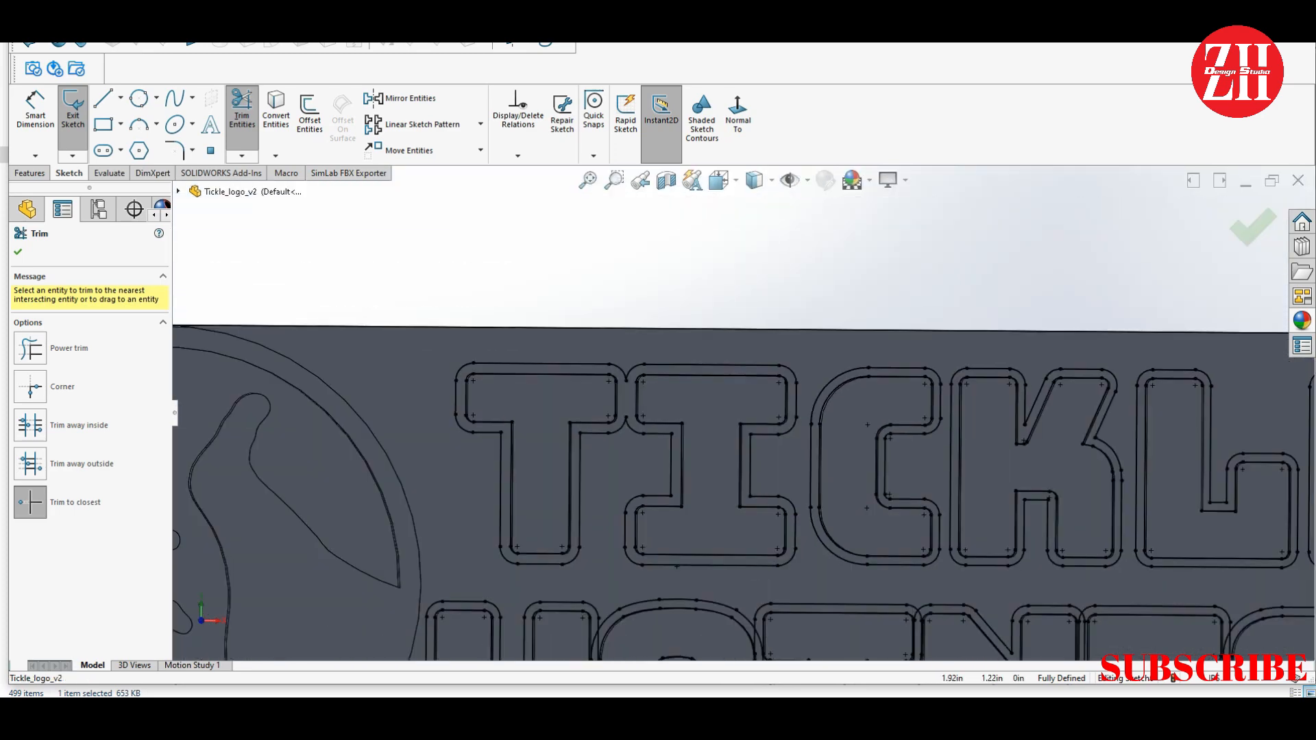
Trim the overlapping offset segments at the upper junction between the H and O outlines of HOTNESS
{"action": "scroll", "coordinate": [915, 483], "scroll_direction": "up", "scroll_amount": 3}
{"action": "scroll", "coordinate": [1144, 466], "scroll_direction": "down", "scroll_amount": 5}
{"action": "scroll", "coordinate": [644, 425], "scroll_direction": "up", "scroll_amount": 6}
{"action": "scroll", "coordinate": [383, 504], "scroll_direction": "down", "scroll_amount": 10}
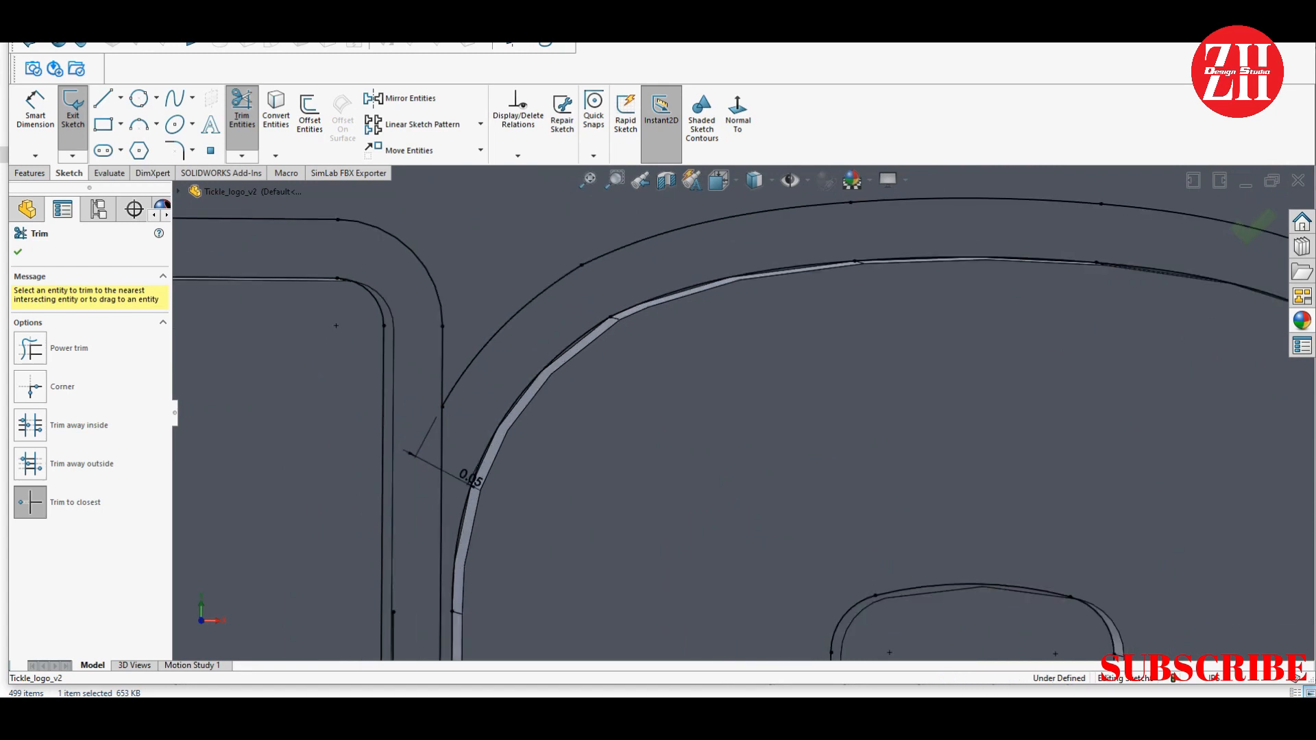
{"action": "left_click", "coordinate": [441, 548]}
{"action": "scroll", "coordinate": [445, 551], "scroll_direction": "up", "scroll_amount": 4}
{"action": "scroll", "coordinate": [484, 590], "scroll_direction": "down", "scroll_amount": 4}
{"action": "key", "text": "Escape"}
{"action": "scroll", "coordinate": [670, 397], "scroll_direction": "down", "scroll_amount": 6}
{"action": "left_click_drag", "start_coordinate": [648, 416], "coordinate": [702, 620]}
{"action": "scroll", "coordinate": [726, 548], "scroll_direction": "up", "scroll_amount": 10}
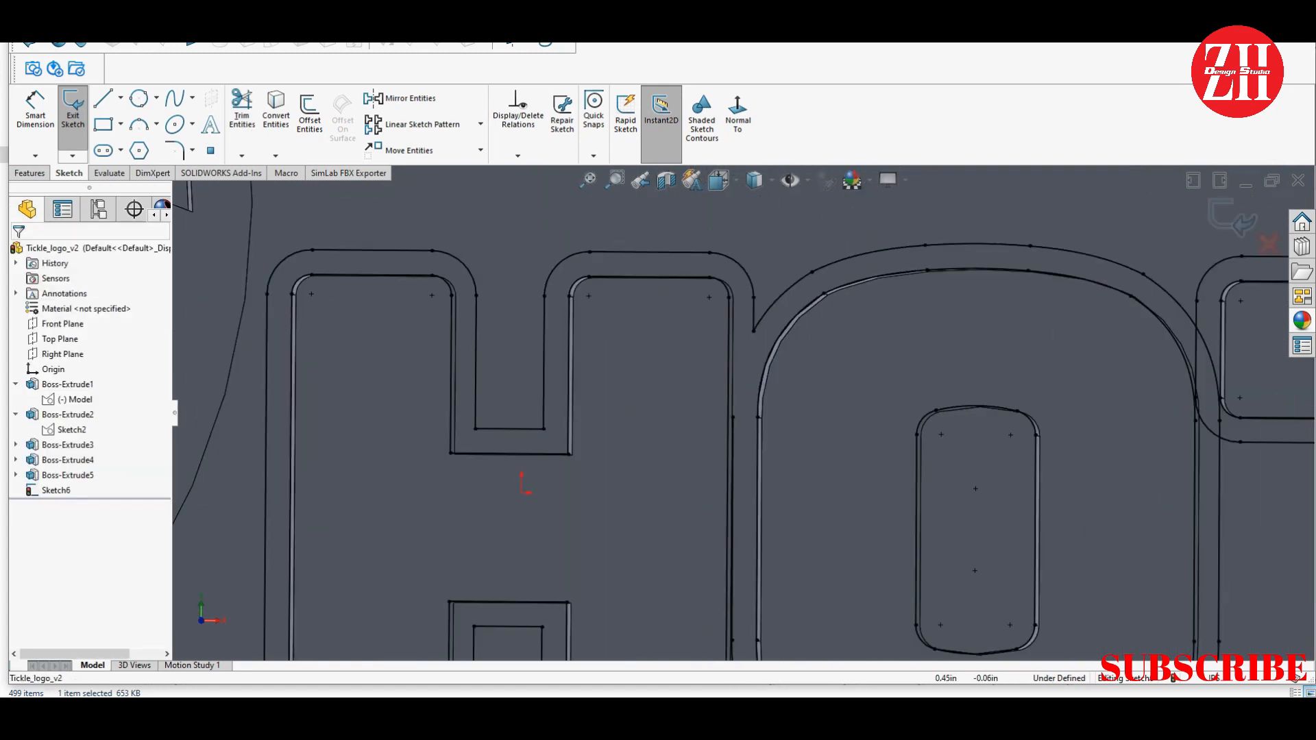
Trim the lower junction between the H and O outlines of HOTNESS and delete the leftover straight segment between them
{"action": "scroll", "coordinate": [754, 644], "scroll_direction": "down", "scroll_amount": 4}
{"action": "left_click", "coordinate": [242, 113]}
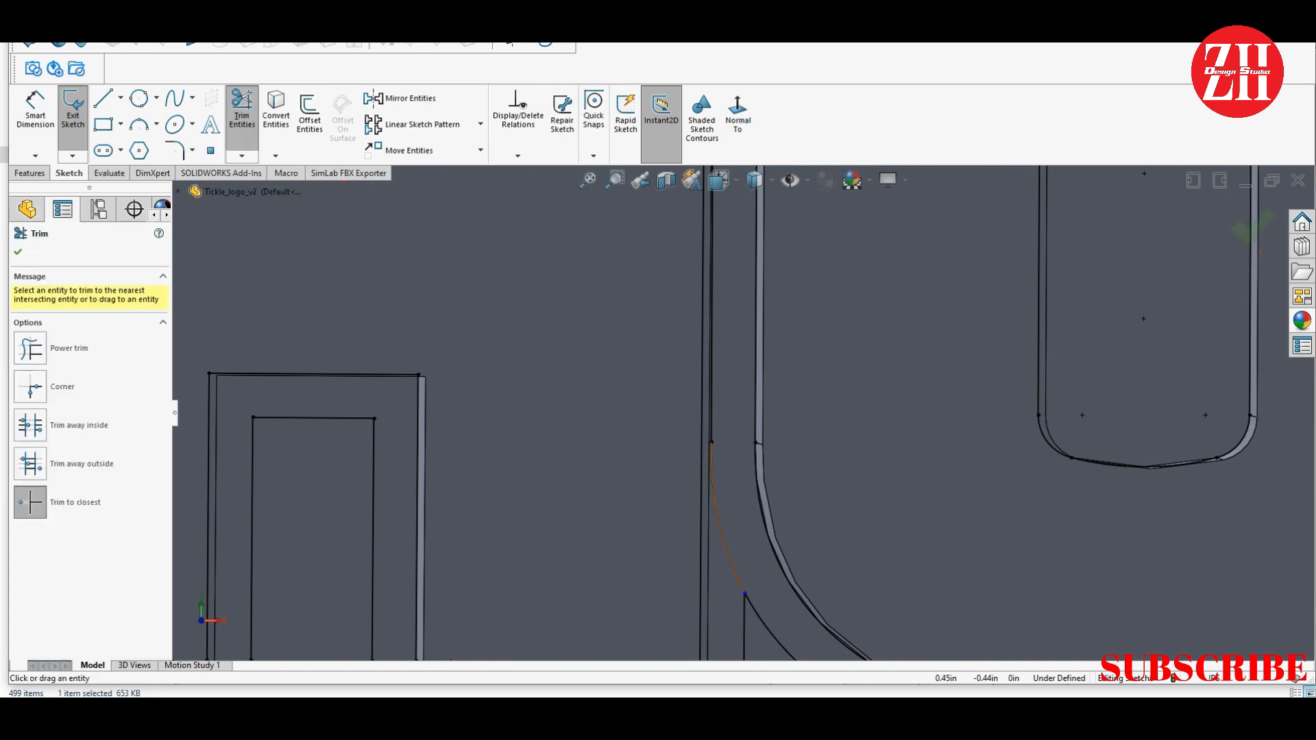
{"action": "left_click", "coordinate": [721, 526]}
{"action": "key", "text": "Escape"}
{"action": "scroll", "coordinate": [713, 444], "scroll_direction": "down", "scroll_amount": 9}
{"action": "left_click_drag", "start_coordinate": [725, 444], "coordinate": [677, 392]}
{"action": "scroll", "coordinate": [746, 391], "scroll_direction": "up", "scroll_amount": 13}
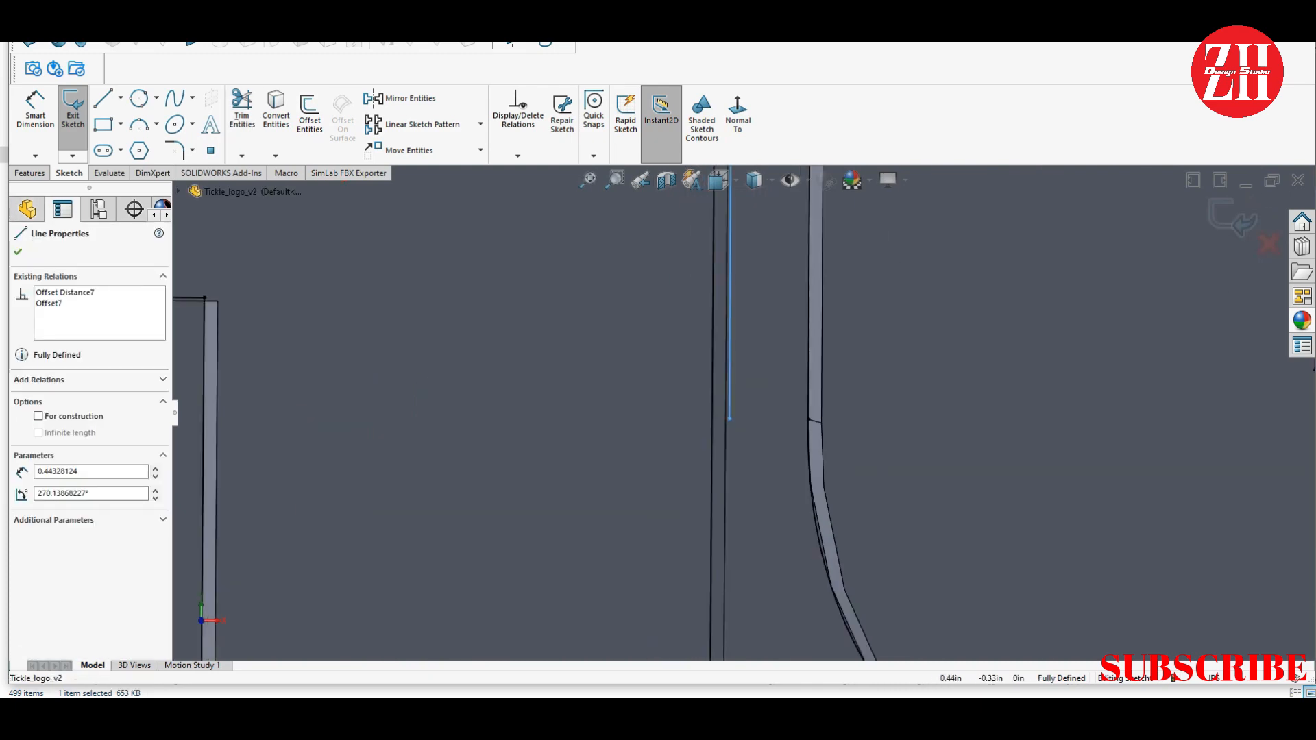
{"action": "scroll", "coordinate": [741, 472], "scroll_direction": "down", "scroll_amount": 2}
{"action": "key", "text": "Delete"}
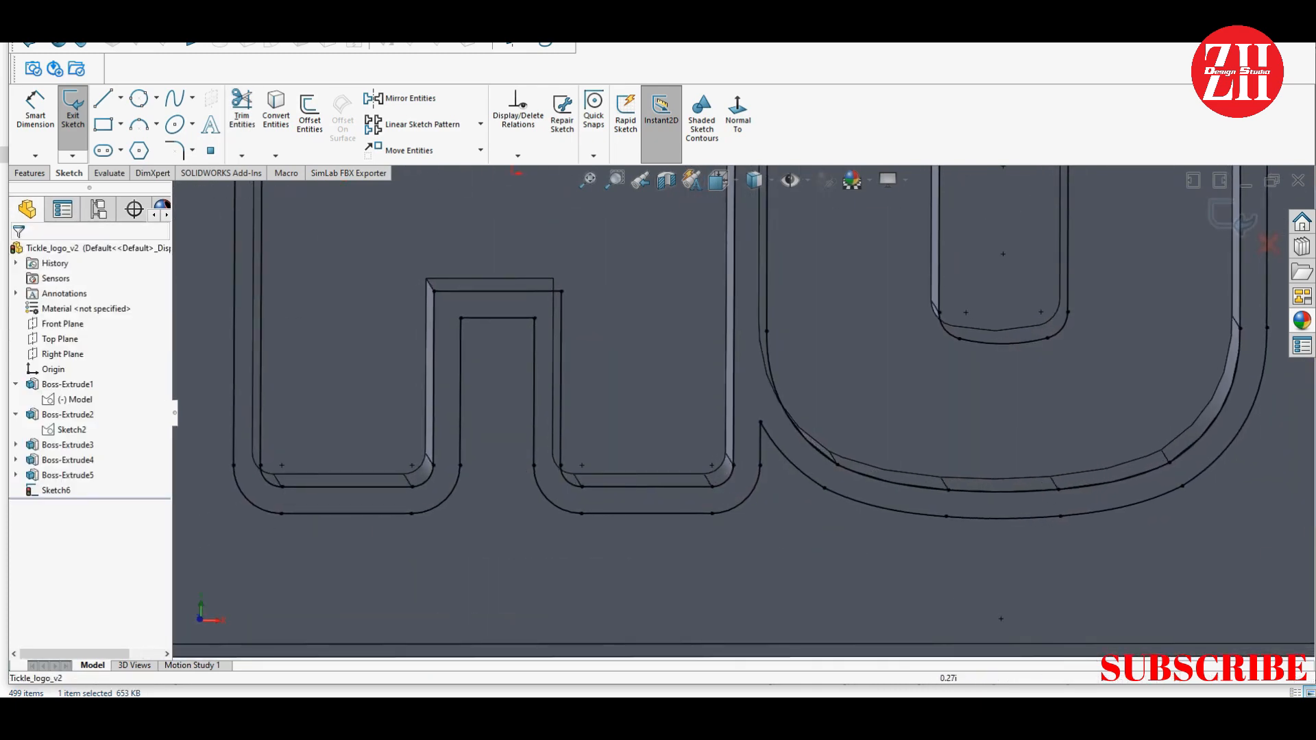
Trim the overlapping offset segments where the O and T outlines of HOTNESS cross
{"action": "scroll", "coordinate": [713, 487], "scroll_direction": "up", "scroll_amount": 6}
{"action": "scroll", "coordinate": [708, 349], "scroll_direction": "down", "scroll_amount": 5}
{"action": "scroll", "coordinate": [703, 346], "scroll_direction": "down", "scroll_amount": 5}
{"action": "scroll", "coordinate": [733, 397], "scroll_direction": "up", "scroll_amount": 9}
{"action": "scroll", "coordinate": [941, 433], "scroll_direction": "down", "scroll_amount": 14}
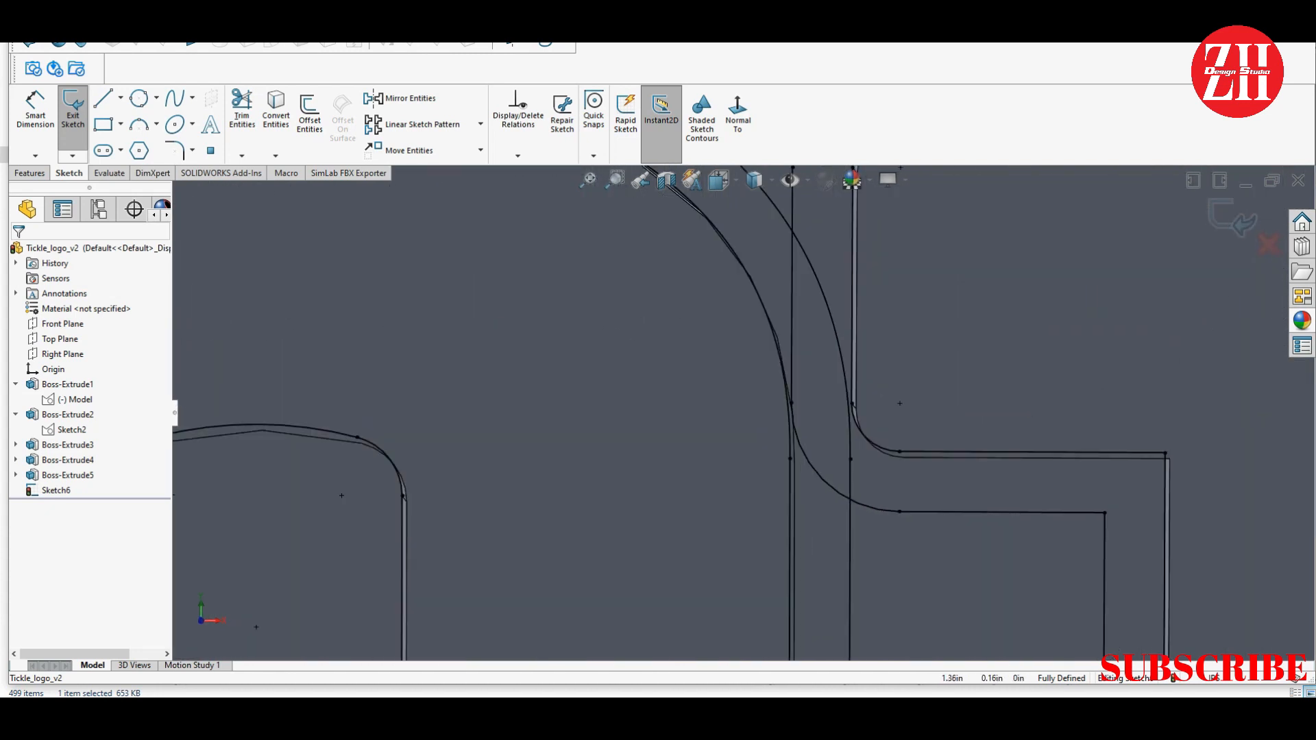
{"action": "left_click", "coordinate": [241, 110]}
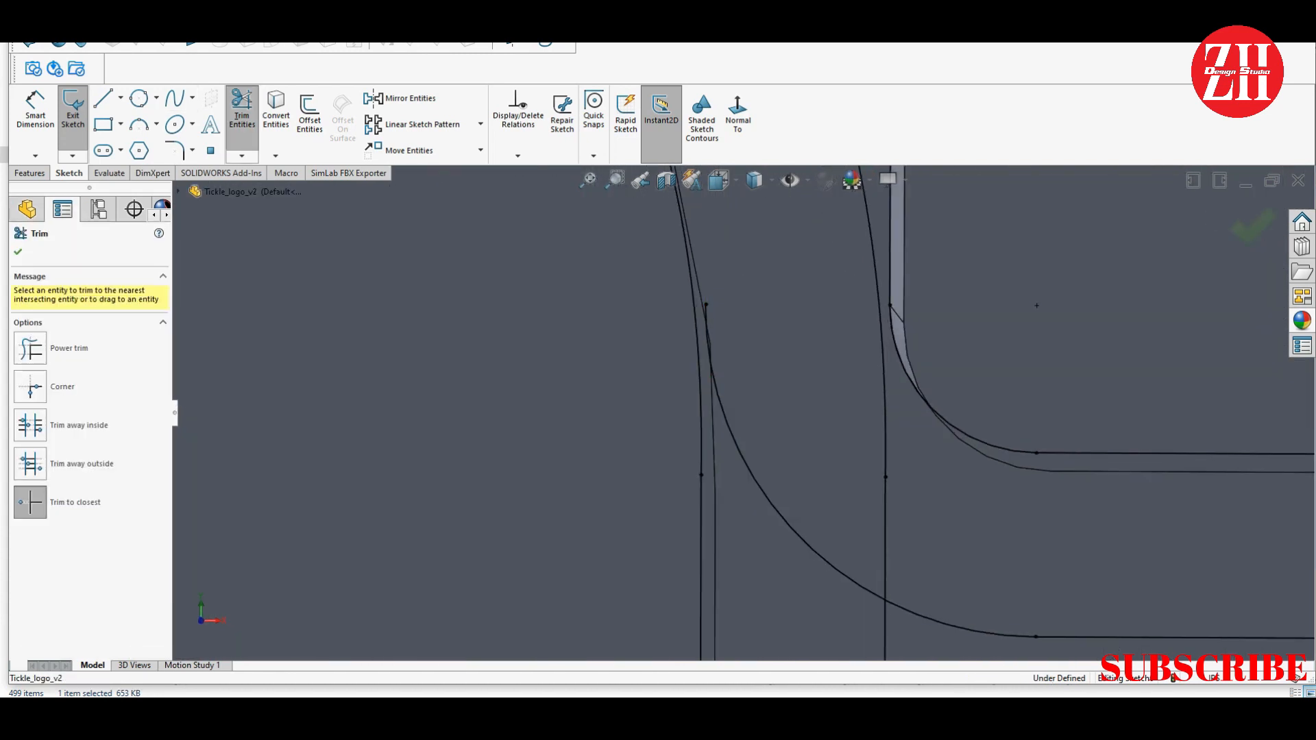
{"action": "left_click", "coordinate": [883, 418]}
{"action": "scroll", "coordinate": [822, 411], "scroll_direction": "up", "scroll_amount": 10}
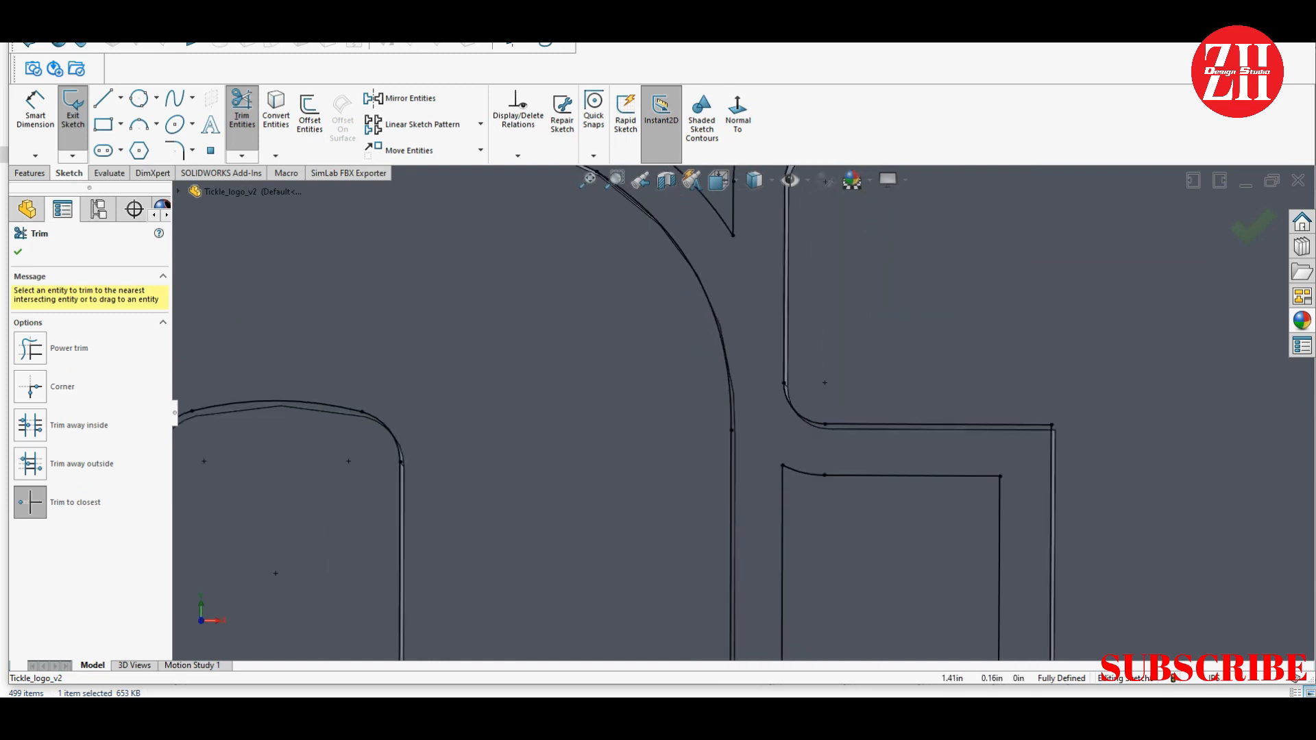
{"action": "scroll", "coordinate": [712, 298], "scroll_direction": "down", "scroll_amount": 8}
Trim the overlapping offset segments at both ends of the T crossbar's junction with the N in HOTNESS
{"action": "scroll", "coordinate": [727, 384], "scroll_direction": "up", "scroll_amount": 14}
{"action": "scroll", "coordinate": [755, 496], "scroll_direction": "down", "scroll_amount": 2}
{"action": "scroll", "coordinate": [733, 343], "scroll_direction": "down", "scroll_amount": 10}
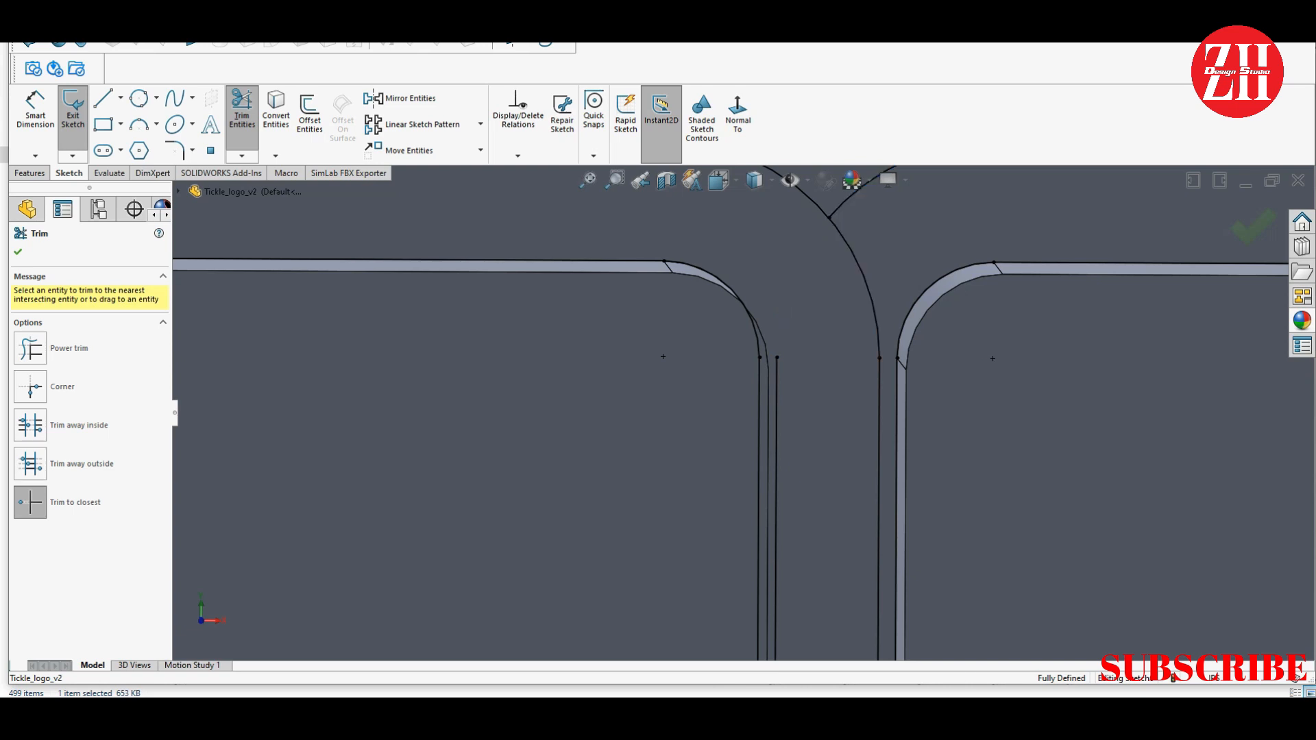
{"action": "scroll", "coordinate": [662, 357], "scroll_direction": "up", "scroll_amount": 5}
{"action": "scroll", "coordinate": [662, 454], "scroll_direction": "down", "scroll_amount": 5}
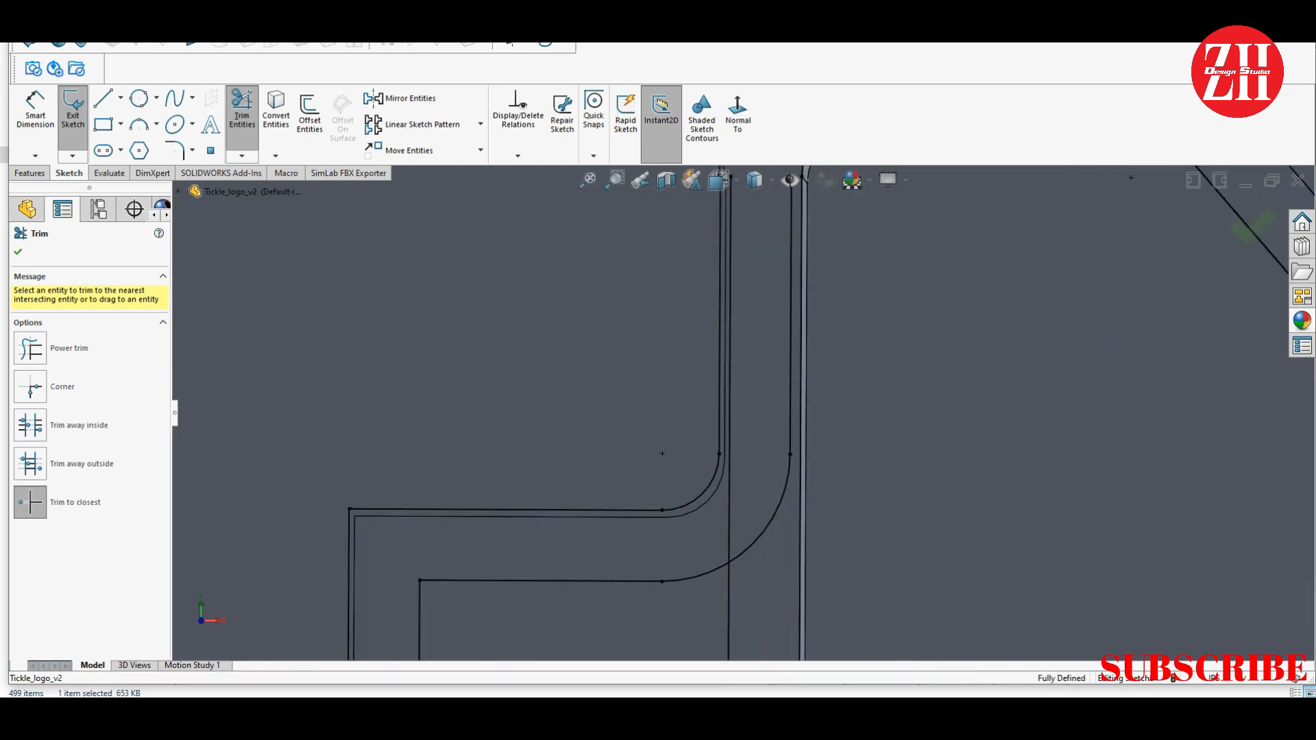
{"action": "scroll", "coordinate": [661, 454], "scroll_direction": "up", "scroll_amount": 8}
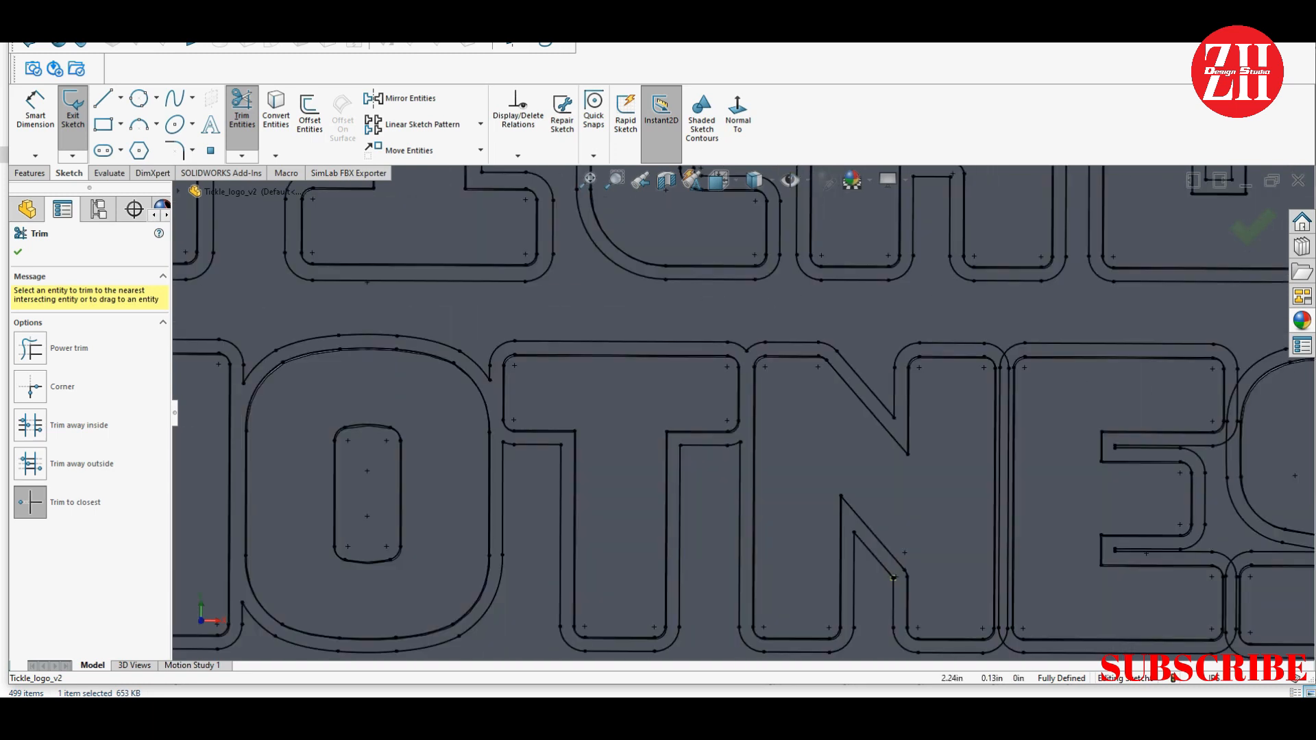
Delete the tiny leftover segment at the corner of the N's lower inner notch in its offset outline
{"action": "scroll", "coordinate": [815, 470], "scroll_direction": "down", "scroll_amount": 10}
{"action": "key", "text": "Escape"}
{"action": "left_click_drag", "start_coordinate": [831, 574], "coordinate": [832, 575]}
{"action": "key", "text": "Delete"}
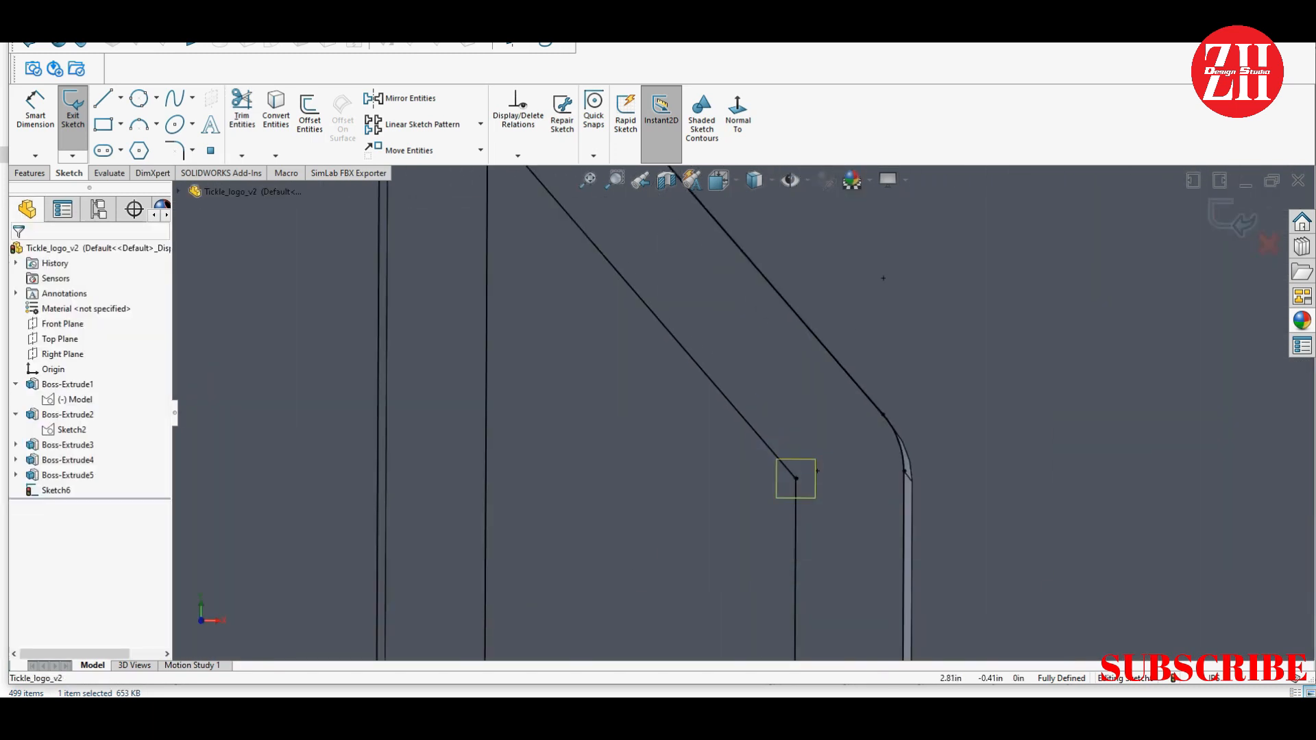
Trim the overlapping offset lines and arcs between the N and E outlines of HOTNESS
{"action": "left_click", "coordinate": [241, 113]}
{"action": "scroll", "coordinate": [744, 413], "scroll_direction": "up", "scroll_amount": 8}
{"action": "scroll", "coordinate": [889, 495], "scroll_direction": "down", "scroll_amount": 10}
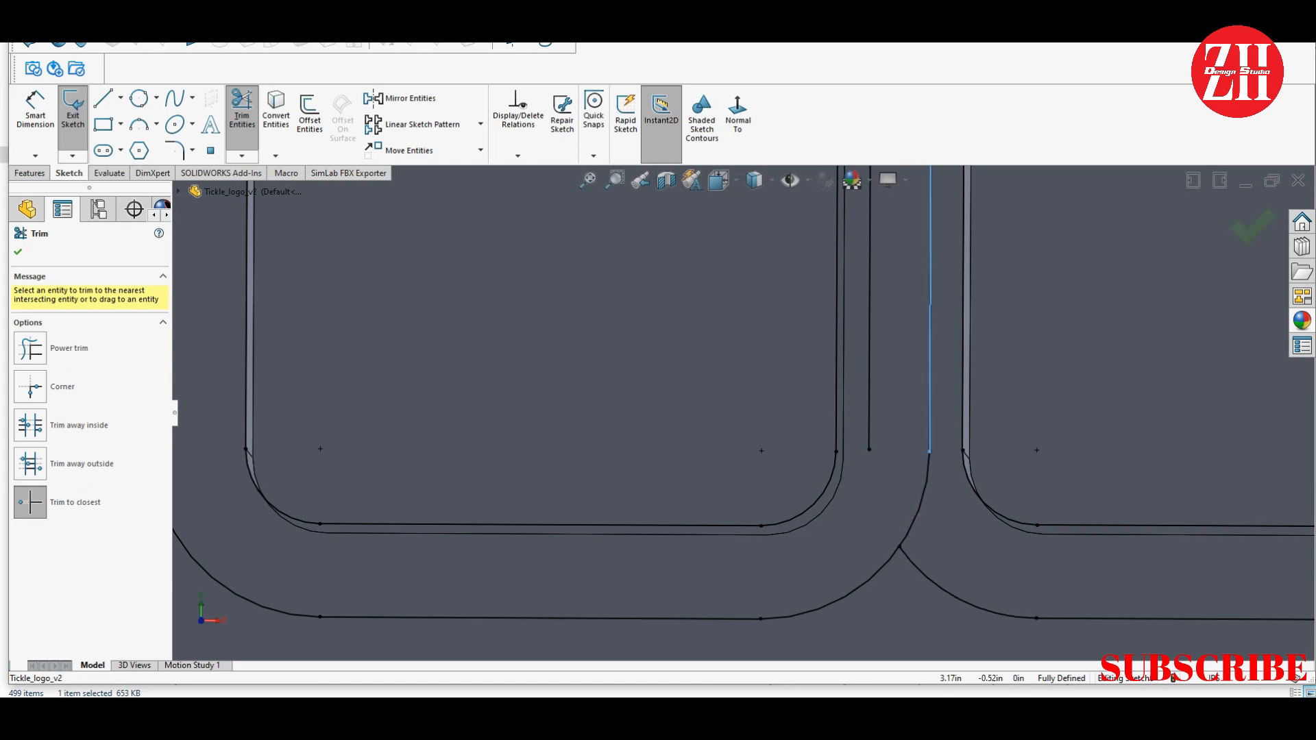
{"action": "left_click", "coordinate": [920, 502]}
{"action": "scroll", "coordinate": [744, 413], "scroll_direction": "up", "scroll_amount": 10}
{"action": "scroll", "coordinate": [695, 240], "scroll_direction": "down", "scroll_amount": 9}
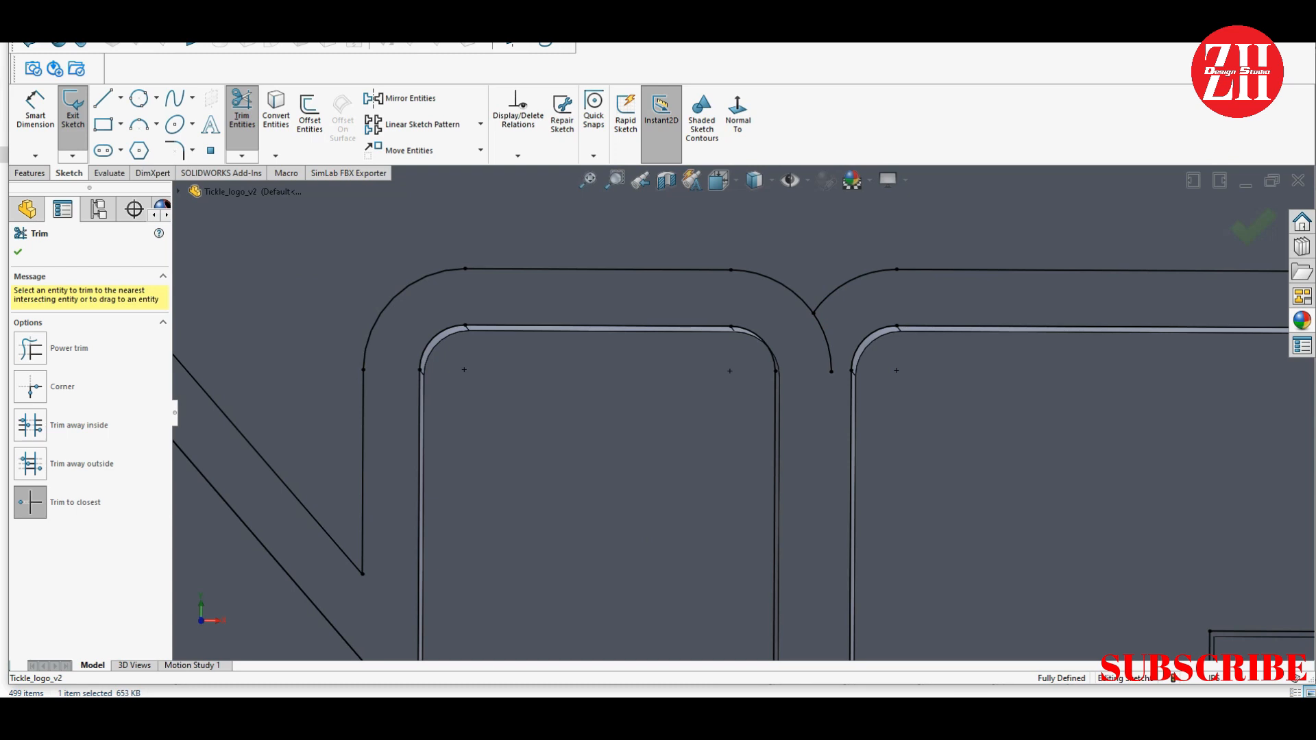
Trim the overlapping offset segments between the E's upper arm and the first S in HOTNESS
{"action": "scroll", "coordinate": [745, 413], "scroll_direction": "up", "scroll_amount": 8}
{"action": "scroll", "coordinate": [880, 383], "scroll_direction": "down", "scroll_amount": 9}
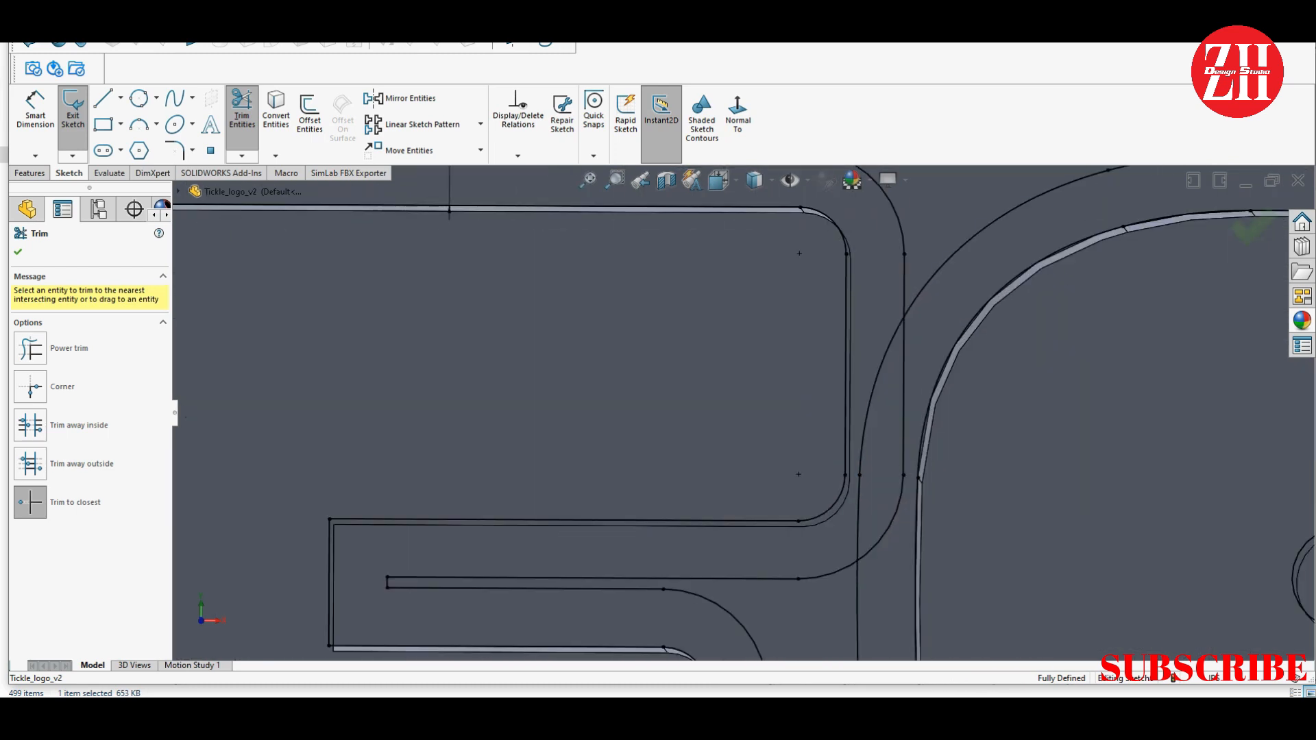
{"action": "left_click", "coordinate": [903, 404]}
{"action": "scroll", "coordinate": [896, 558], "scroll_direction": "down", "scroll_amount": 1}
{"action": "scroll", "coordinate": [745, 413], "scroll_direction": "up", "scroll_amount": 1}
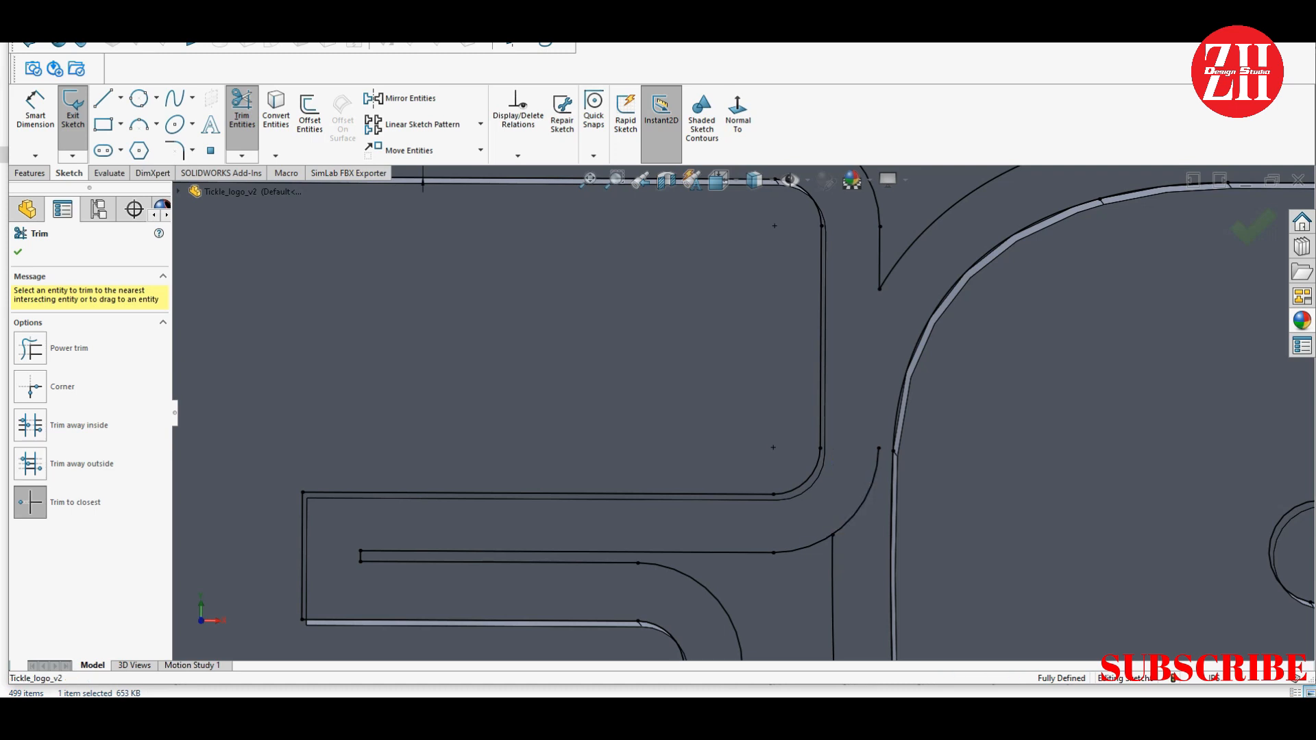
Trim the overlapping offset arcs and lines between the E's lower arm and the first S in HOTNESS
{"action": "scroll", "coordinate": [744, 413], "scroll_direction": "up", "scroll_amount": 6}
{"action": "scroll", "coordinate": [723, 511], "scroll_direction": "down", "scroll_amount": 7}
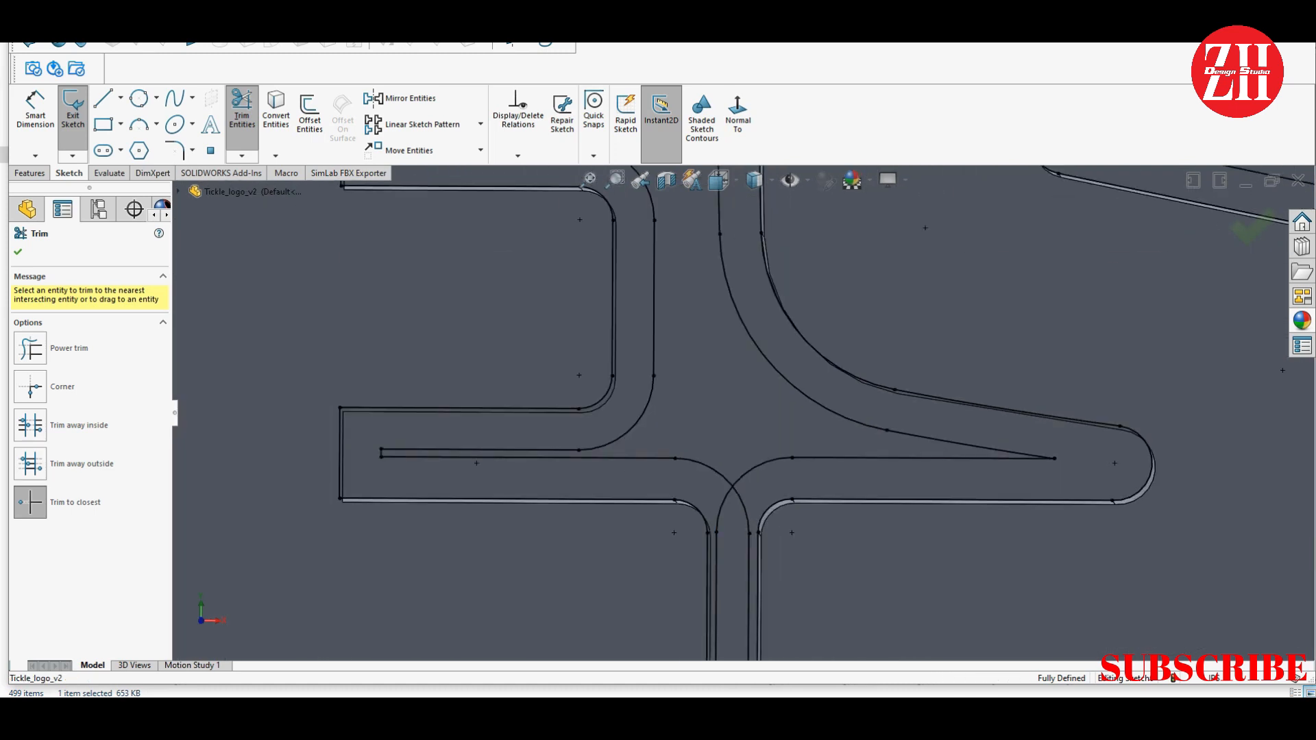
{"action": "scroll", "coordinate": [744, 412], "scroll_direction": "up", "scroll_amount": 6}
{"action": "scroll", "coordinate": [725, 493], "scroll_direction": "down", "scroll_amount": 7}
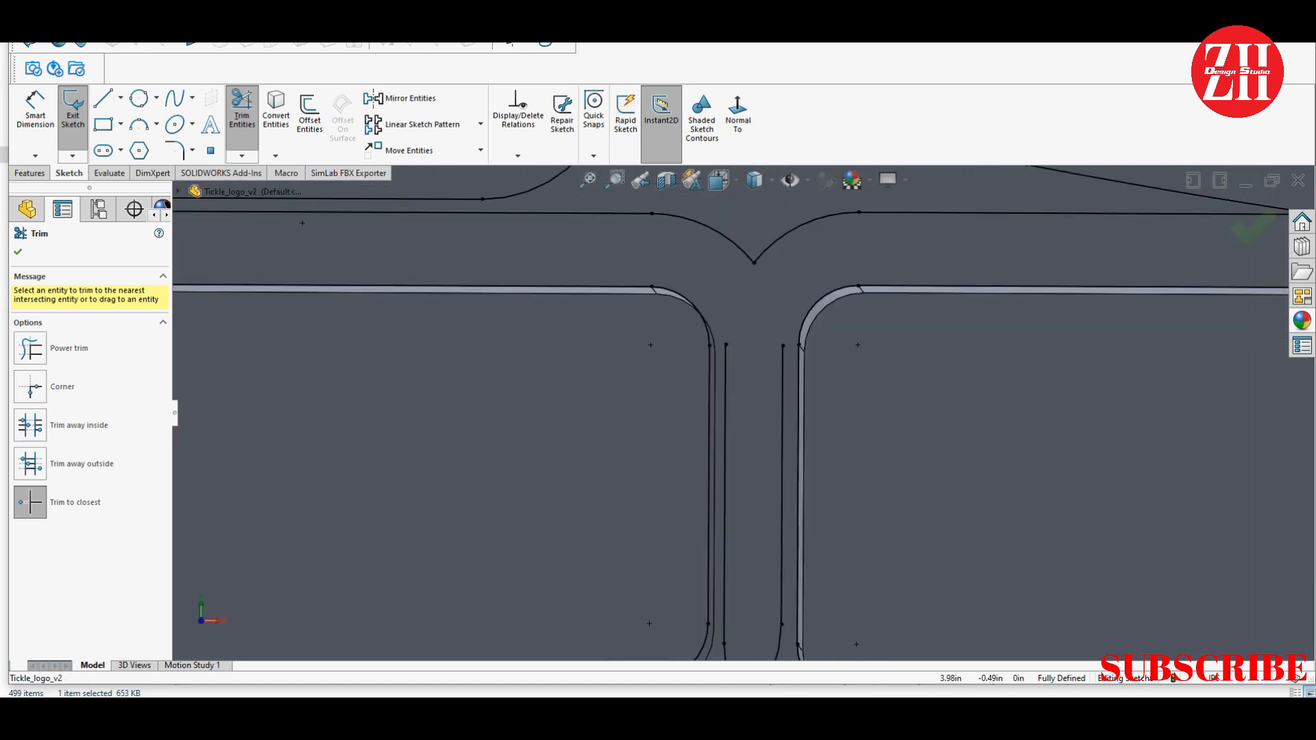
{"action": "left_click", "coordinate": [725, 485]}
{"action": "scroll", "coordinate": [737, 479], "scroll_direction": "up", "scroll_amount": 6}
{"action": "scroll", "coordinate": [750, 474], "scroll_direction": "down", "scroll_amount": 9}
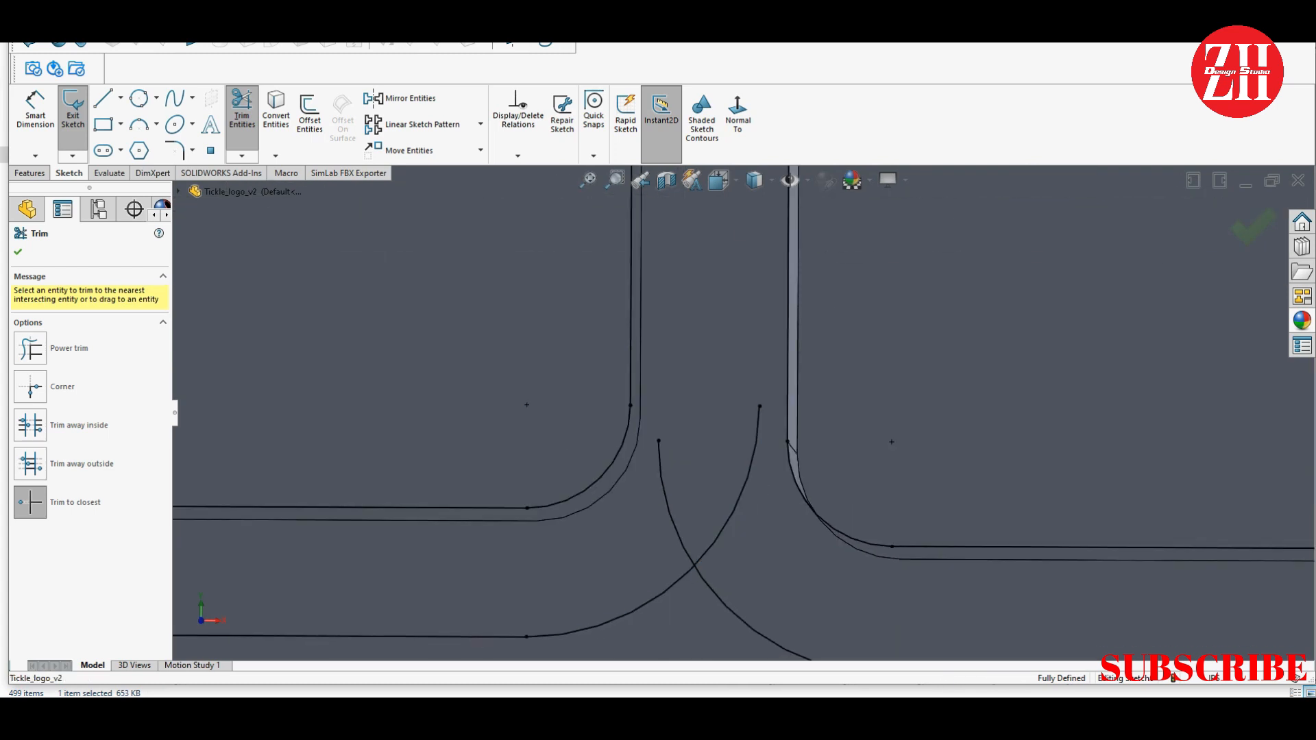
{"action": "left_click", "coordinate": [670, 513]}
Trim the overlapping offset segments between the two S outlines of HOTNESS
{"action": "scroll", "coordinate": [745, 412], "scroll_direction": "up", "scroll_amount": 9}
{"action": "scroll", "coordinate": [907, 366], "scroll_direction": "down", "scroll_amount": 6}
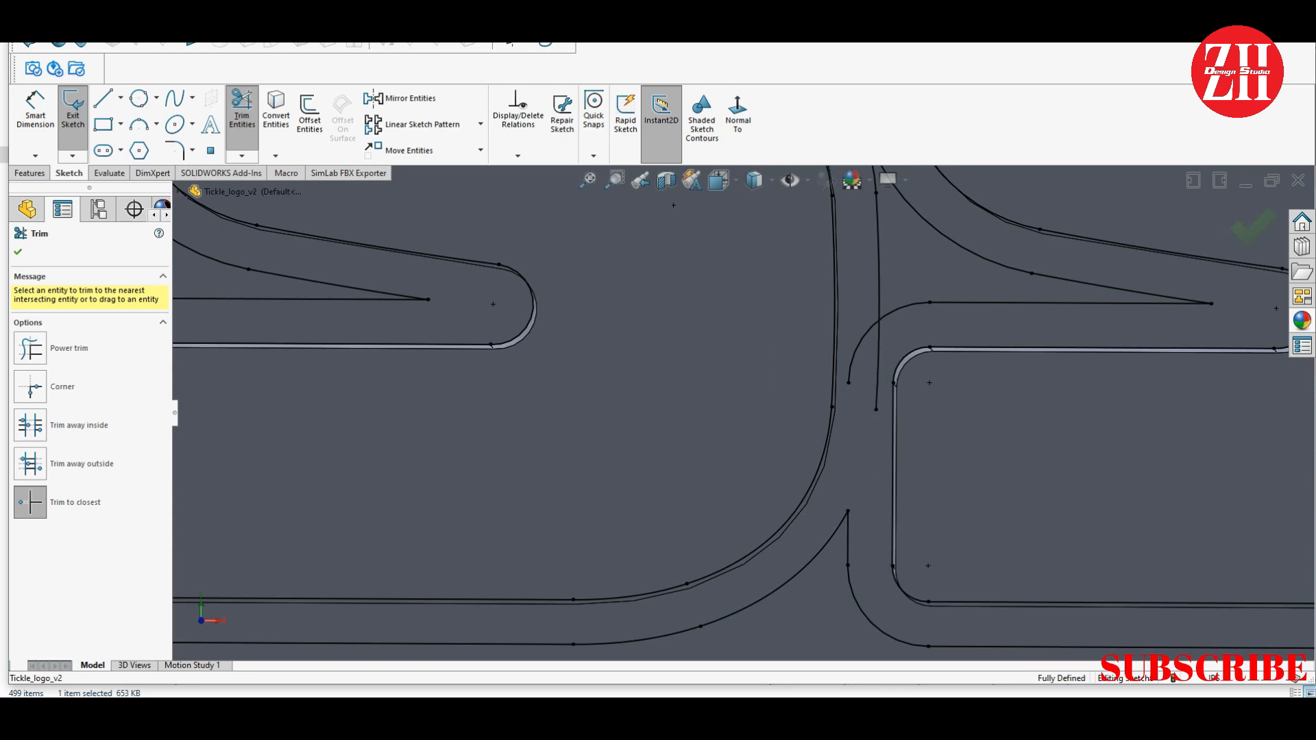
{"action": "left_click", "coordinate": [859, 348]}
{"action": "scroll", "coordinate": [850, 353], "scroll_direction": "up", "scroll_amount": 8}
{"action": "scroll", "coordinate": [784, 353], "scroll_direction": "down", "scroll_amount": 10}
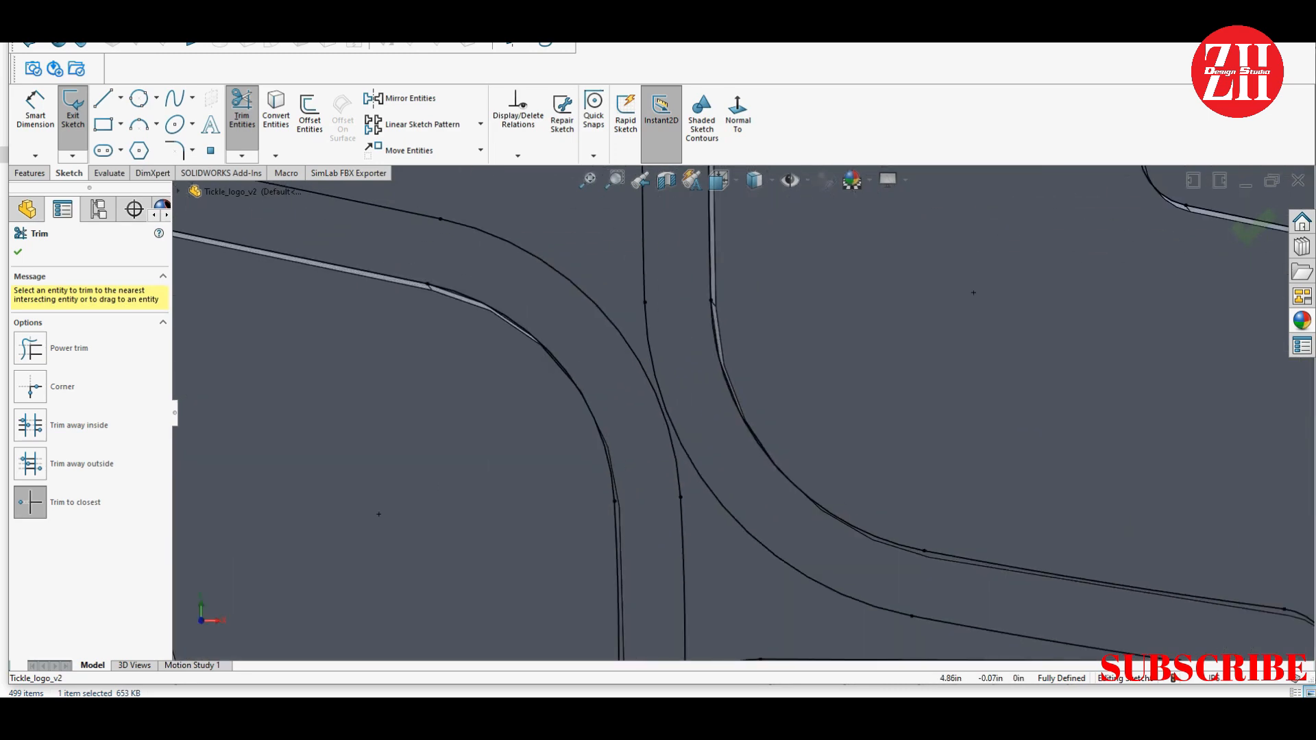
{"action": "scroll", "coordinate": [744, 412], "scroll_direction": "up", "scroll_amount": 8}
{"action": "scroll", "coordinate": [719, 561], "scroll_direction": "down", "scroll_amount": 2}
{"action": "scroll", "coordinate": [720, 412], "scroll_direction": "up", "scroll_amount": 6}
{"action": "scroll", "coordinate": [747, 377], "scroll_direction": "down", "scroll_amount": 6}
{"action": "key", "text": "Escape"}
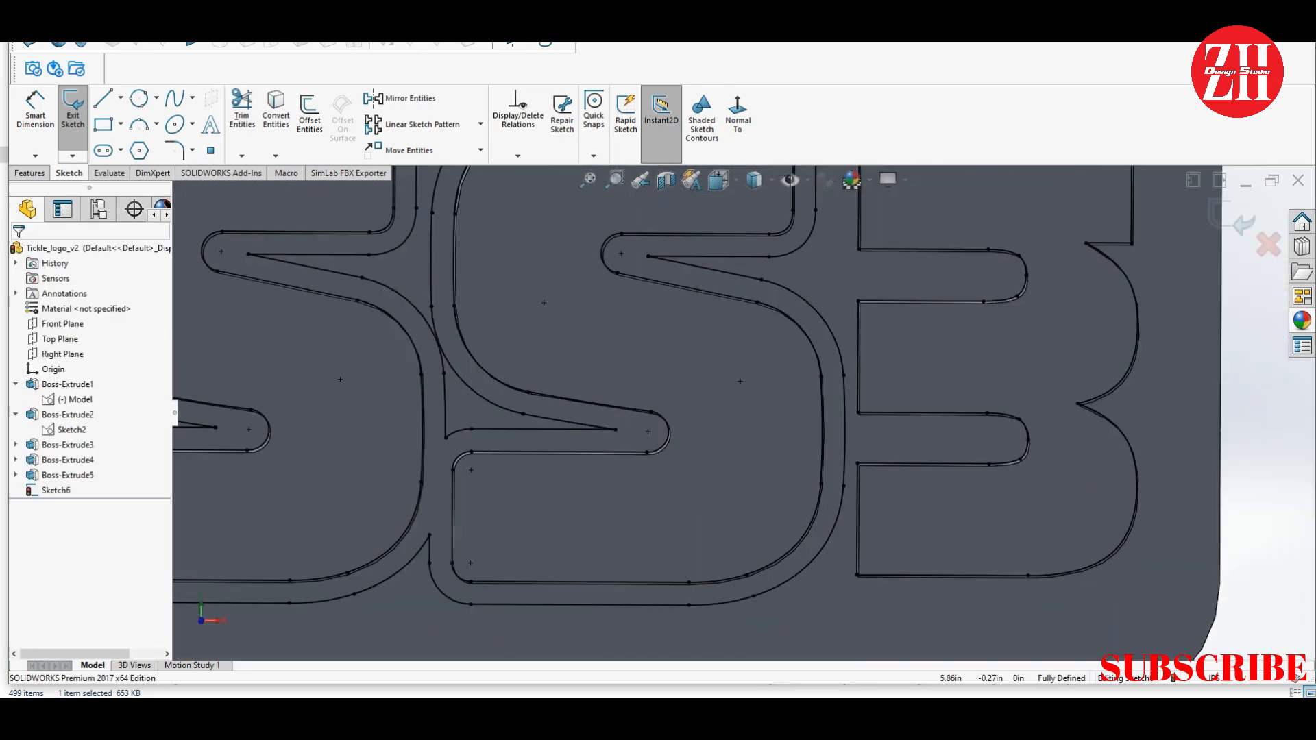
Offset the dot of the vertical .com lettering outward as a chain by 0.03937008 in
{"action": "scroll", "coordinate": [740, 384], "scroll_direction": "up", "scroll_amount": 8}
{"action": "scroll", "coordinate": [823, 250], "scroll_direction": "down", "scroll_amount": 9}
{"action": "left_click", "coordinate": [310, 120]}
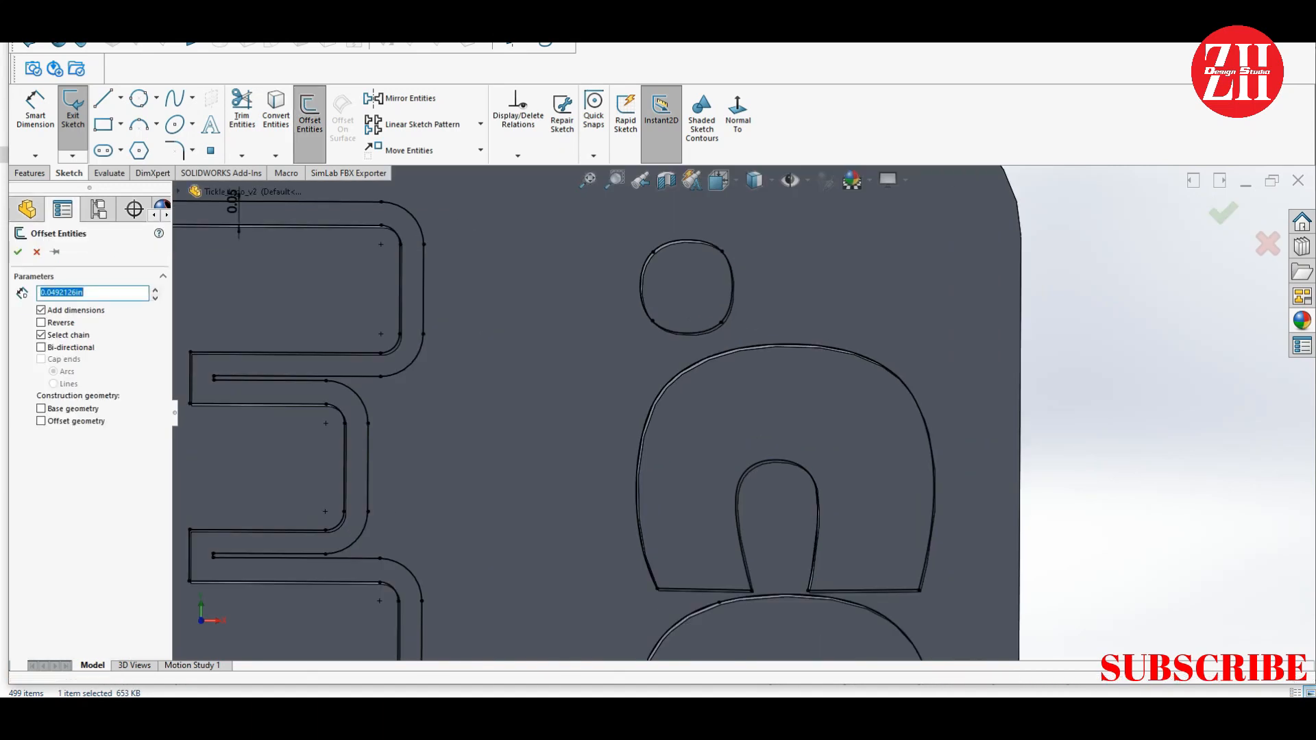
{"action": "left_click", "coordinate": [687, 240]}
{"action": "key", "text": "Return"}
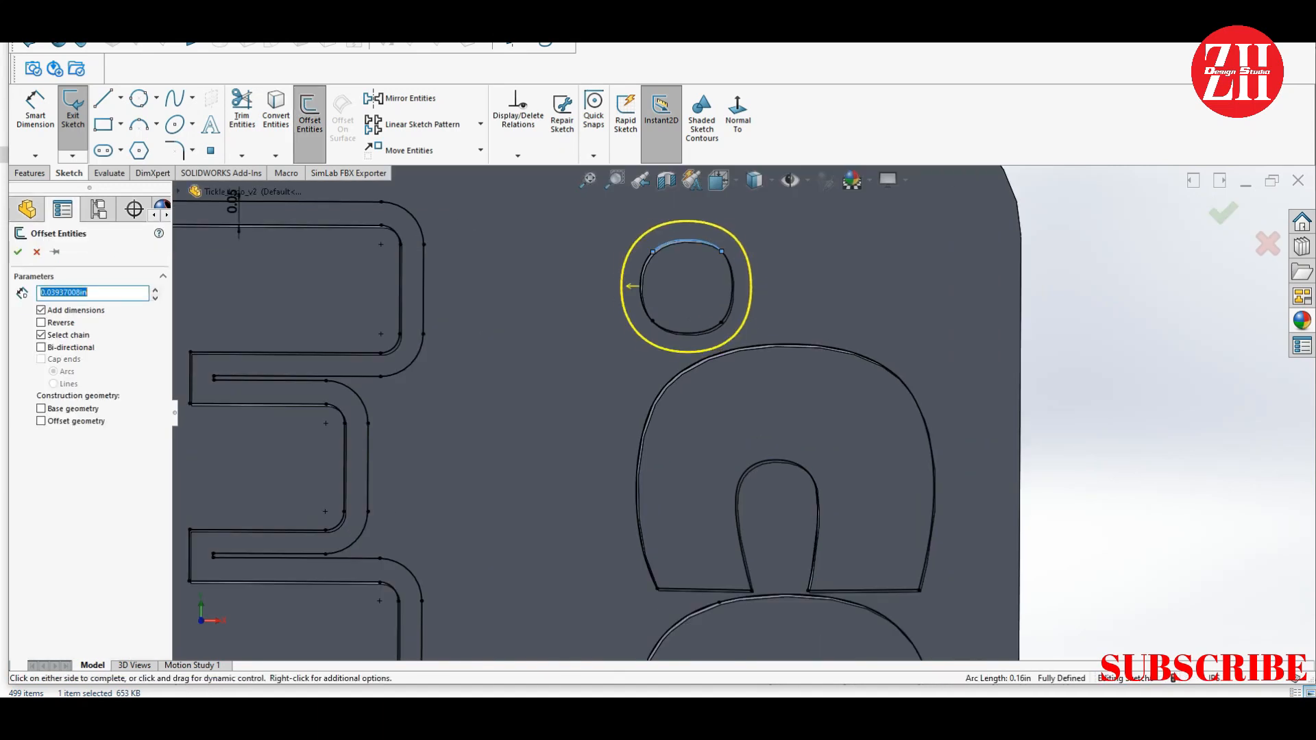
{"action": "left_click", "coordinate": [18, 251]}
Offset the outer outlines of the c and o in .com outward as chains by 0.03937008 in
{"action": "left_click", "coordinate": [310, 120]}
{"action": "left_click", "coordinate": [787, 345]}
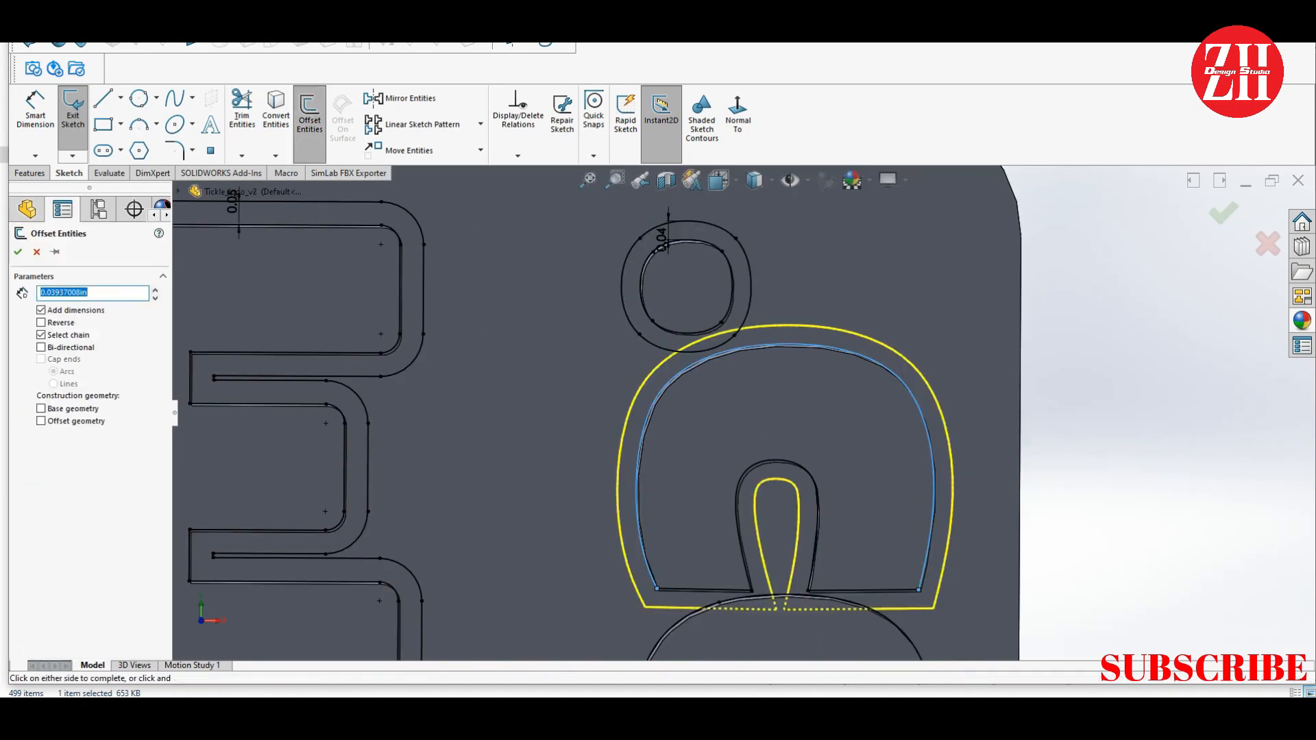
{"action": "key", "text": "Return"}
{"action": "scroll", "coordinate": [703, 341], "scroll_direction": "up", "scroll_amount": 3}
{"action": "scroll", "coordinate": [814, 553], "scroll_direction": "down", "scroll_amount": 4}
{"action": "left_click", "coordinate": [310, 120]}
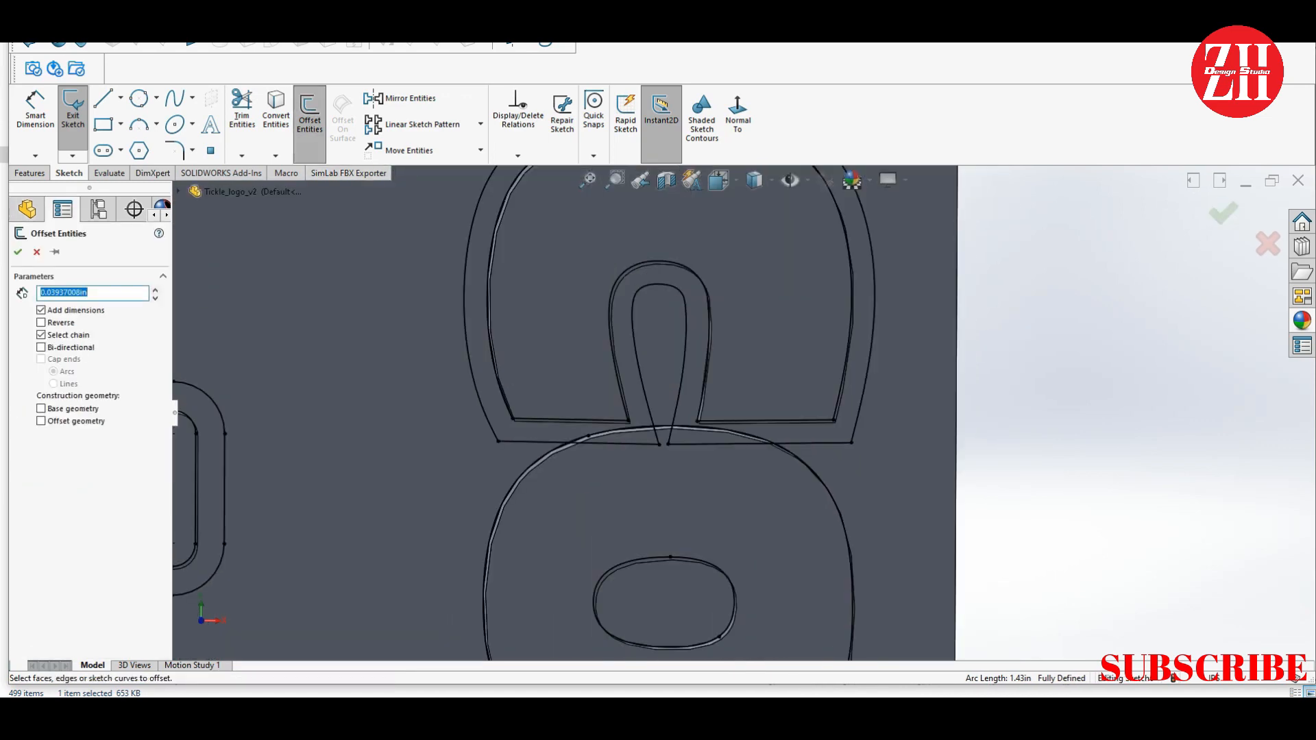
{"action": "left_click", "coordinate": [670, 426]}
{"action": "key", "text": "Return"}
Offset the m outline of .com outward as a chain by 0.03937008 in
{"action": "scroll", "coordinate": [685, 329], "scroll_direction": "up", "scroll_amount": 4}
{"action": "scroll", "coordinate": [644, 569], "scroll_direction": "down", "scroll_amount": 3}
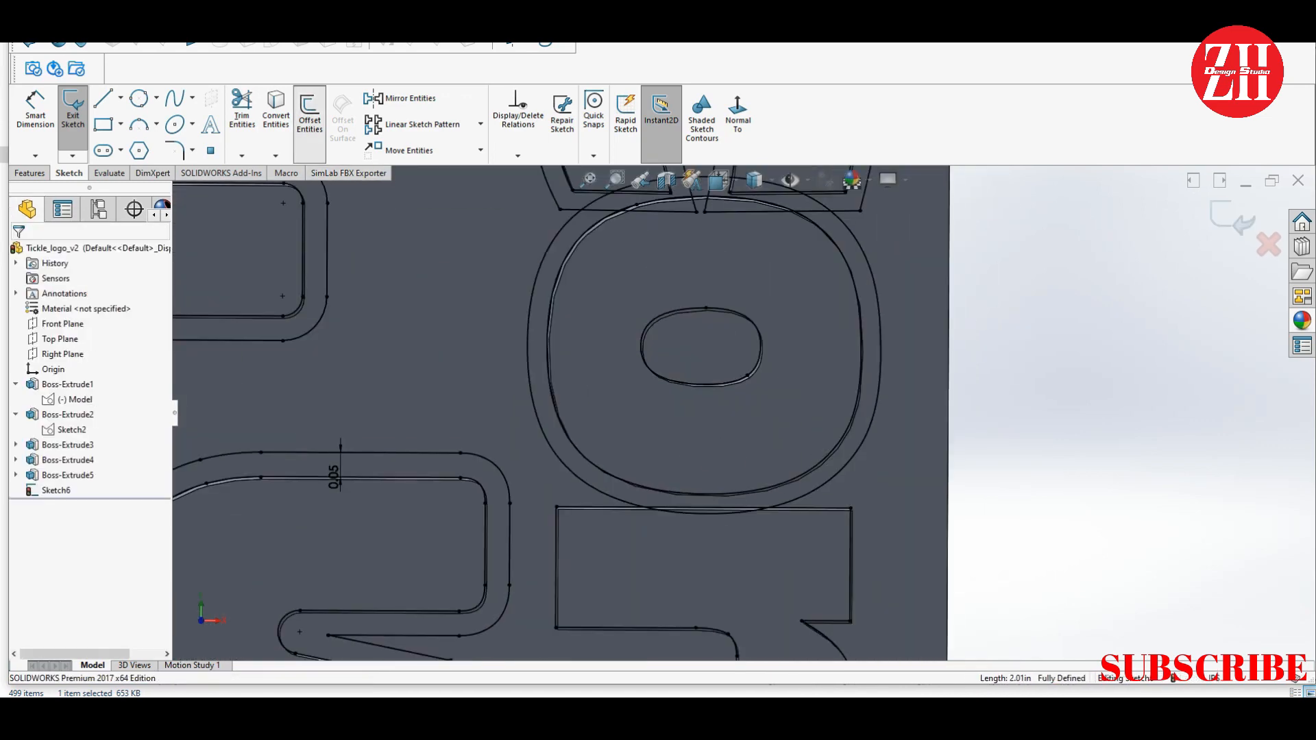
{"action": "left_click", "coordinate": [310, 120]}
{"action": "left_click", "coordinate": [703, 508]}
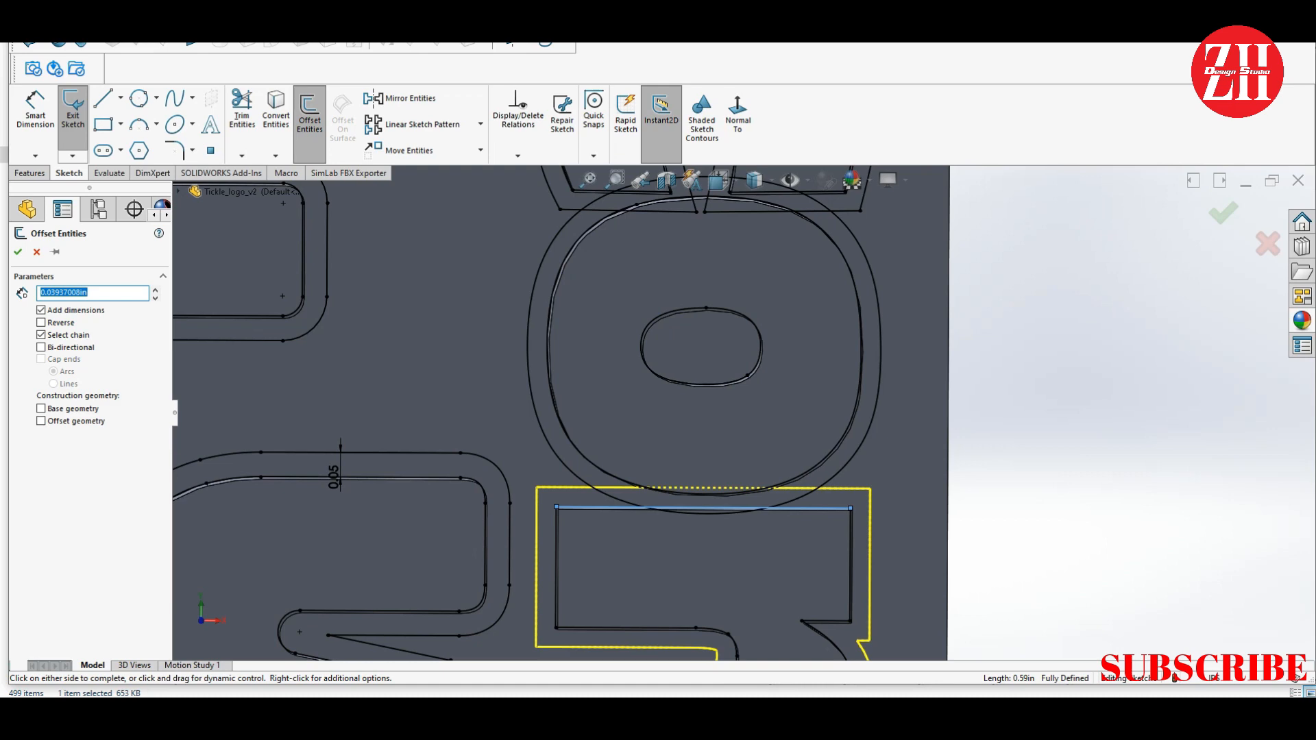
{"action": "key", "text": "Return"}
Trim the m's upper offset line where it passes inside the o's offset outline in .com
{"action": "scroll", "coordinate": [685, 411], "scroll_direction": "up", "scroll_amount": 4}
{"action": "left_click", "coordinate": [242, 110]}
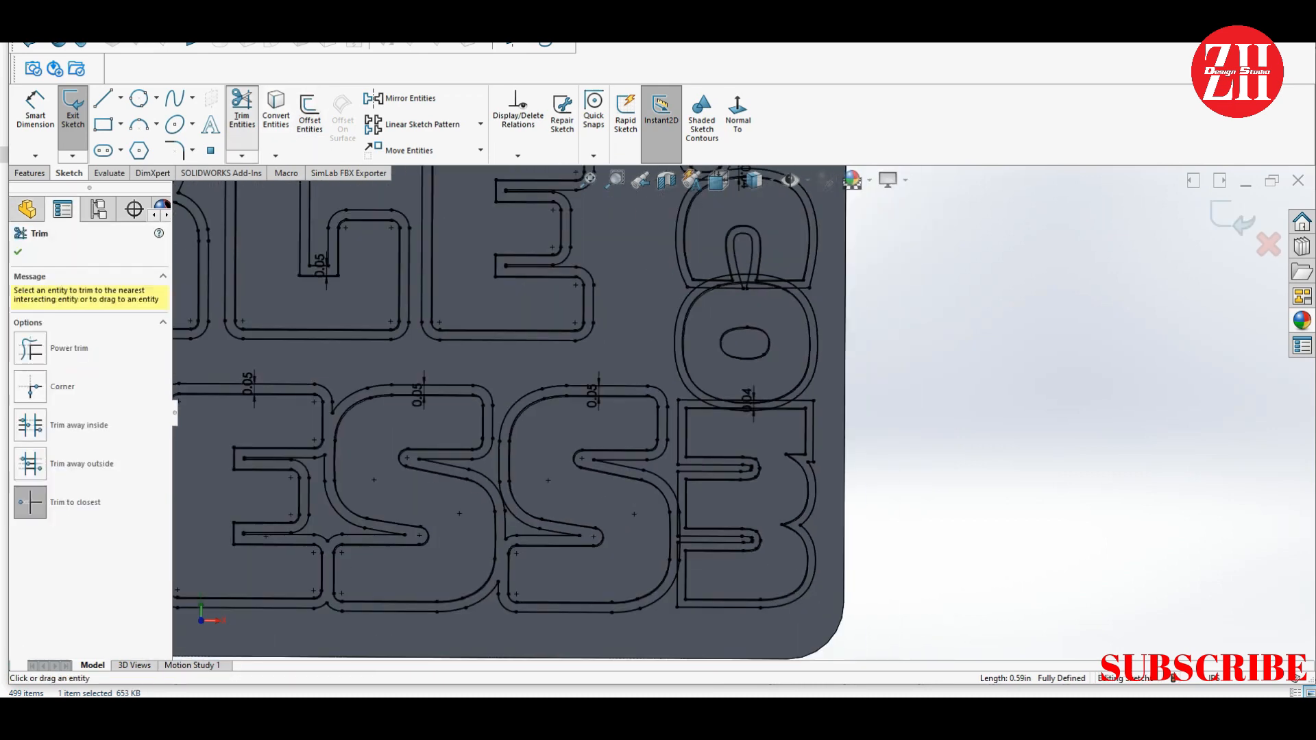
{"action": "scroll", "coordinate": [685, 480], "scroll_direction": "down", "scroll_amount": 4}
{"action": "left_click", "coordinate": [899, 502]}
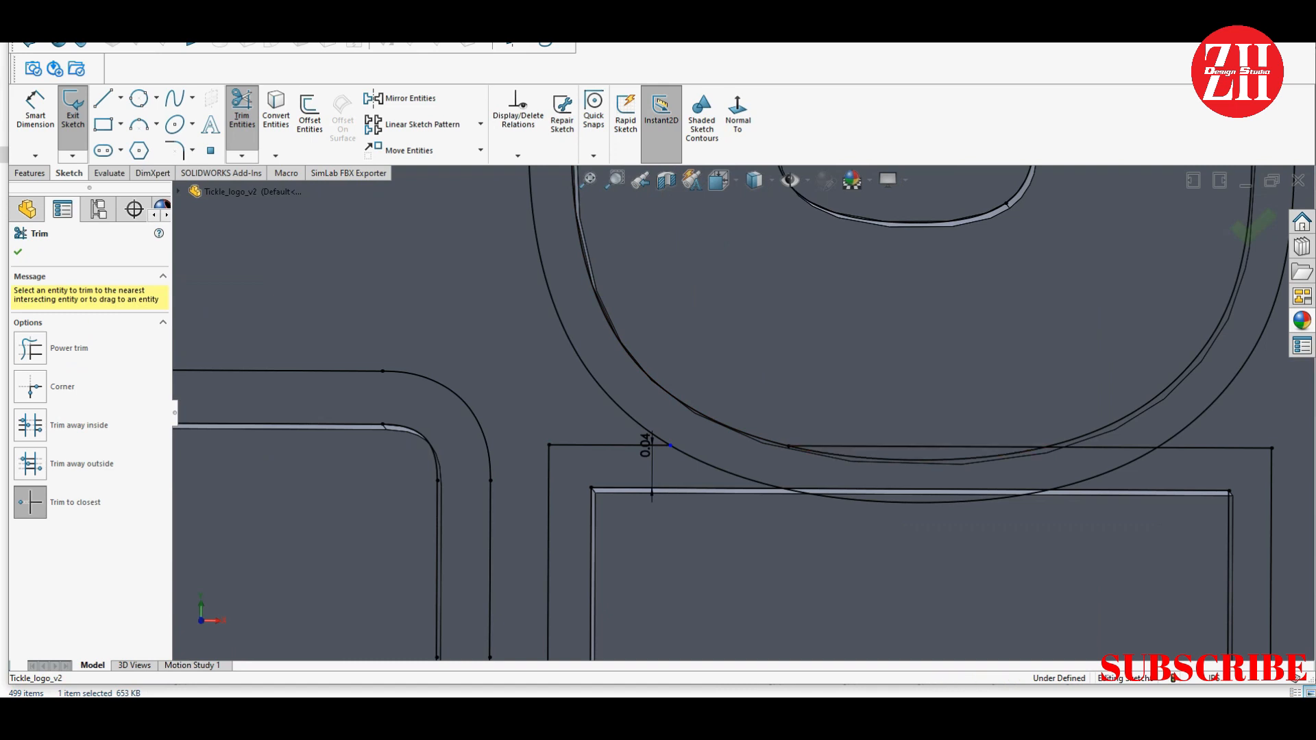
{"action": "left_click", "coordinate": [922, 447]}
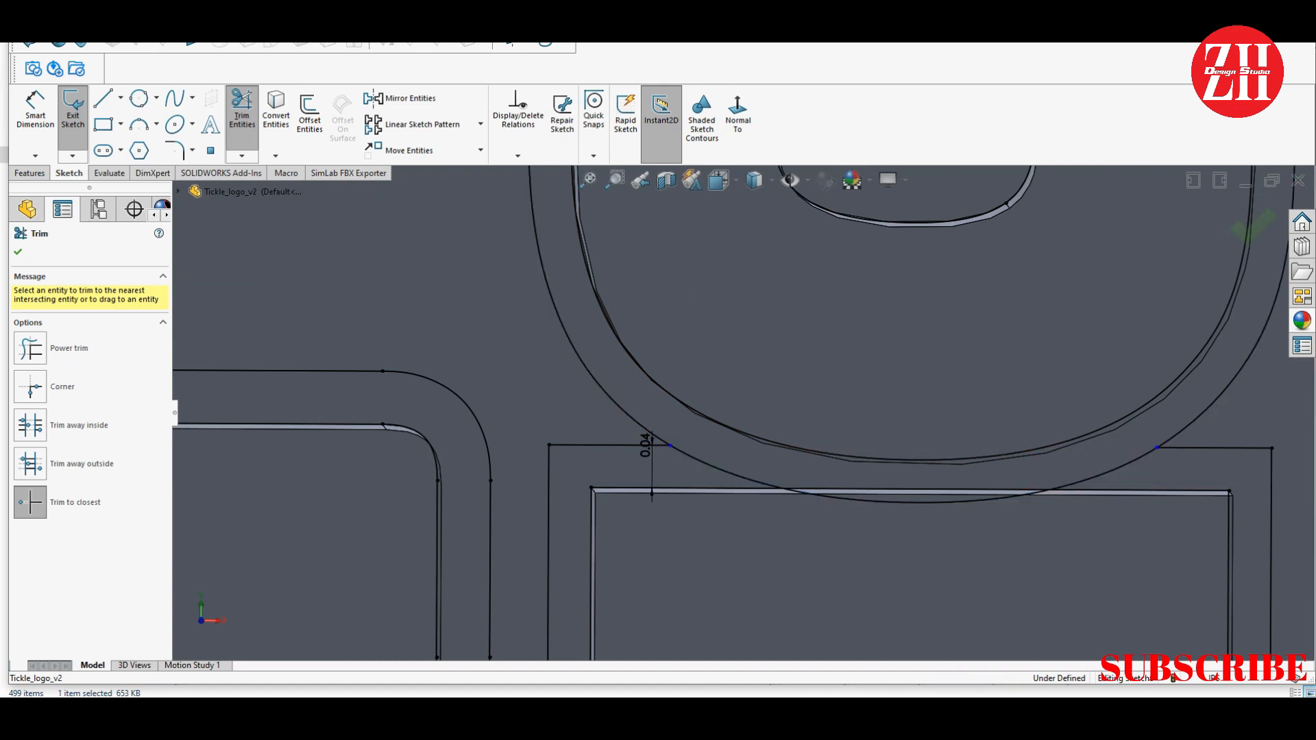
Try to trim the o's offset curve where it dips into the m outline
{"action": "left_click", "coordinate": [1056, 488]}
{"action": "left_click", "coordinate": [1062, 486]}
{"action": "scroll", "coordinate": [1059, 480], "scroll_direction": "up", "scroll_amount": 4}
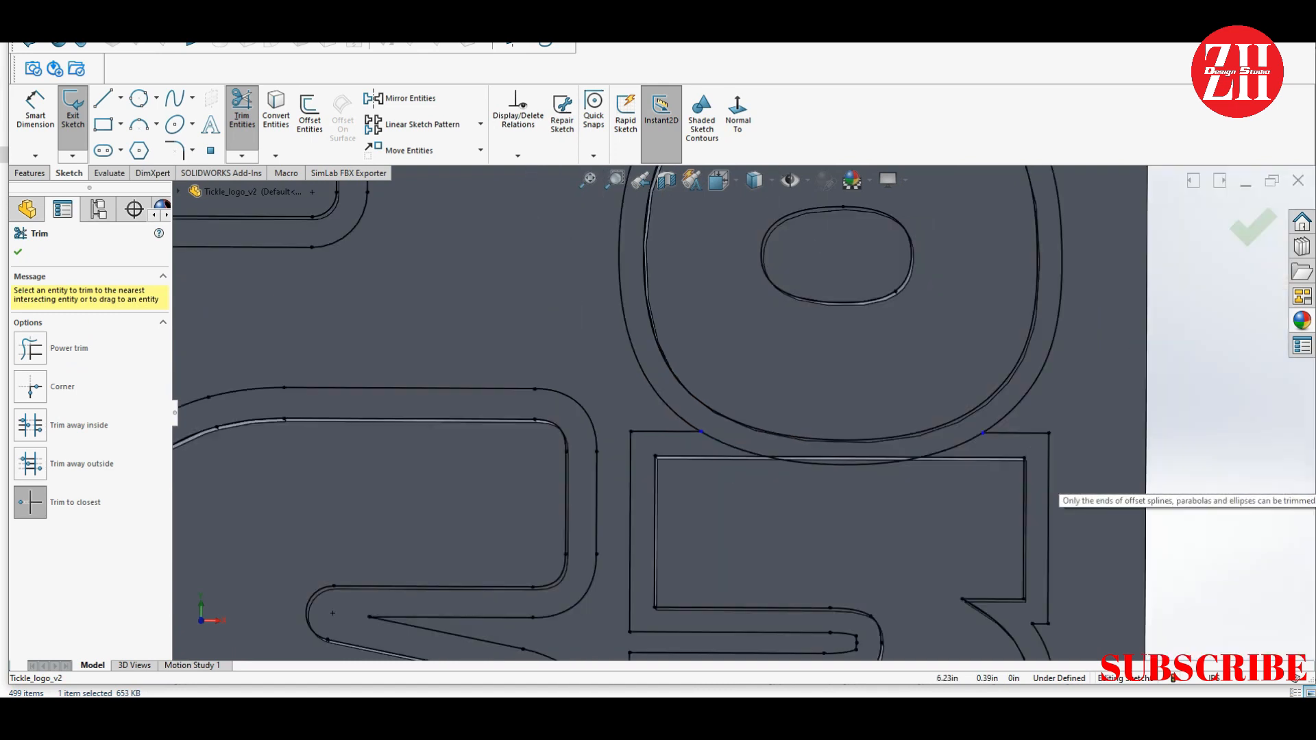
{"action": "scroll", "coordinate": [1052, 466], "scroll_direction": "down", "scroll_amount": 3}
{"action": "left_click", "coordinate": [809, 443]}
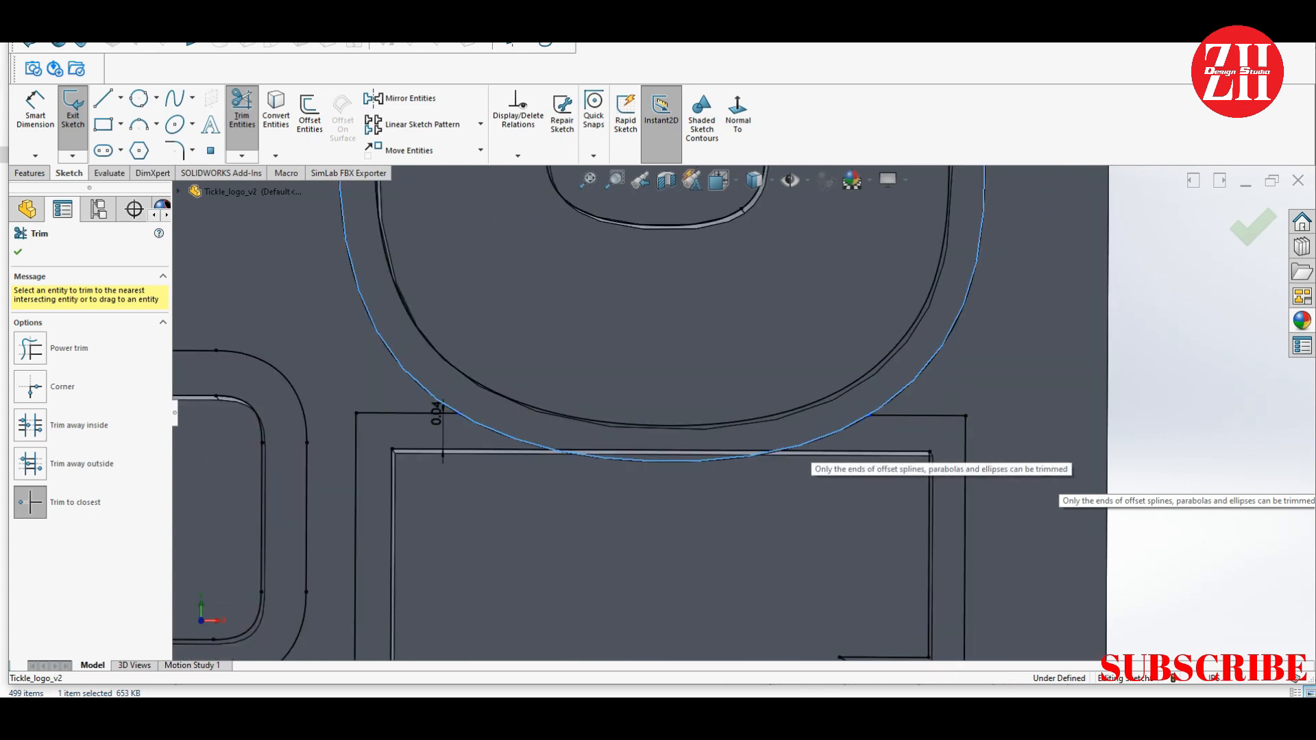
{"action": "left_click", "coordinate": [650, 461]}
{"action": "scroll", "coordinate": [658, 452], "scroll_direction": "up", "scroll_amount": 3}
{"action": "scroll", "coordinate": [658, 439], "scroll_direction": "down", "scroll_amount": 4}
{"action": "key", "text": "Escape"}
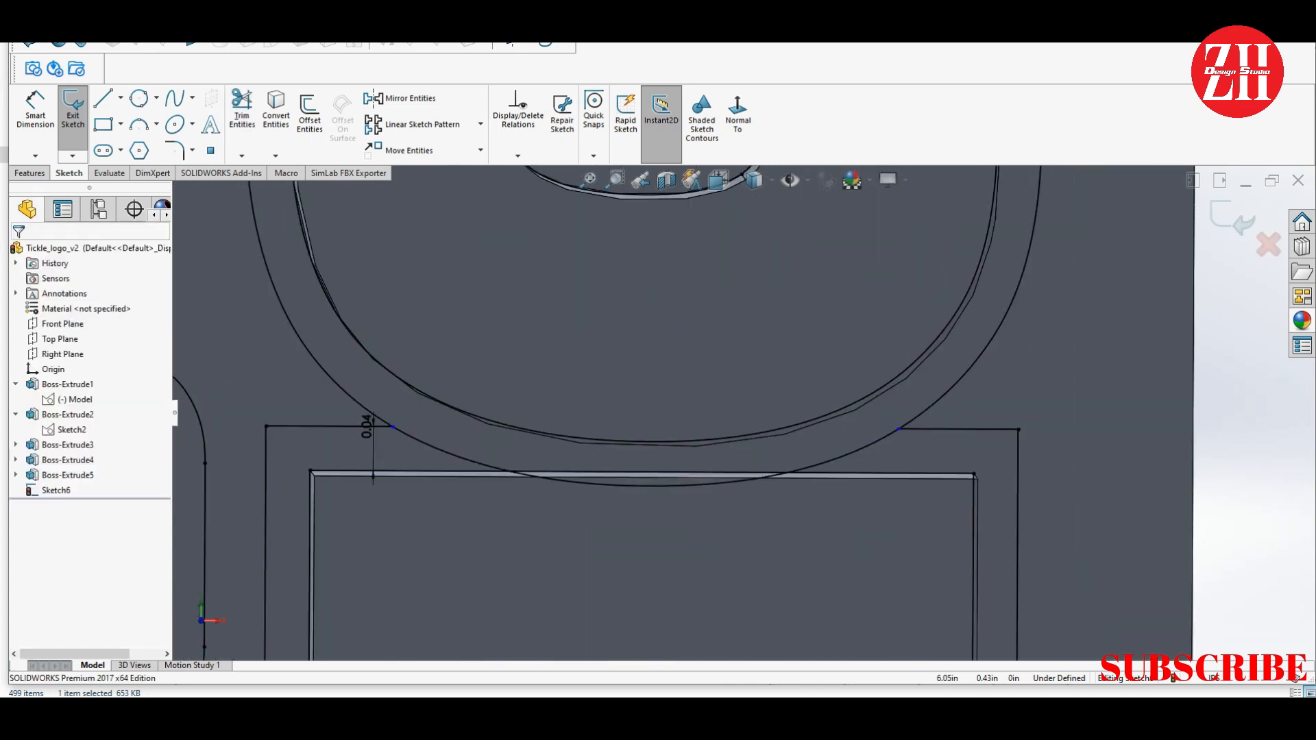
Draw a line between the two upper corners of the m's offset outline
{"action": "left_click", "coordinate": [102, 98]}
{"action": "left_click", "coordinate": [266, 427]}
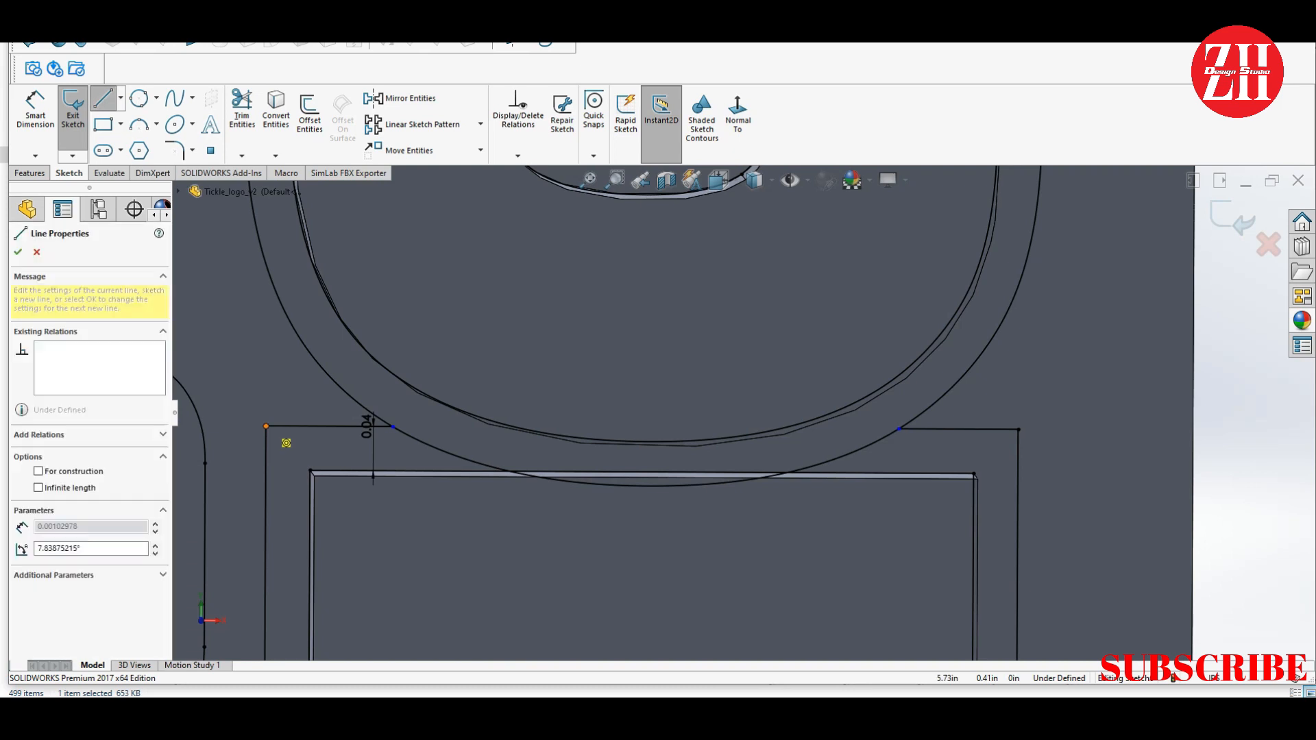
{"action": "left_click", "coordinate": [1017, 429]}
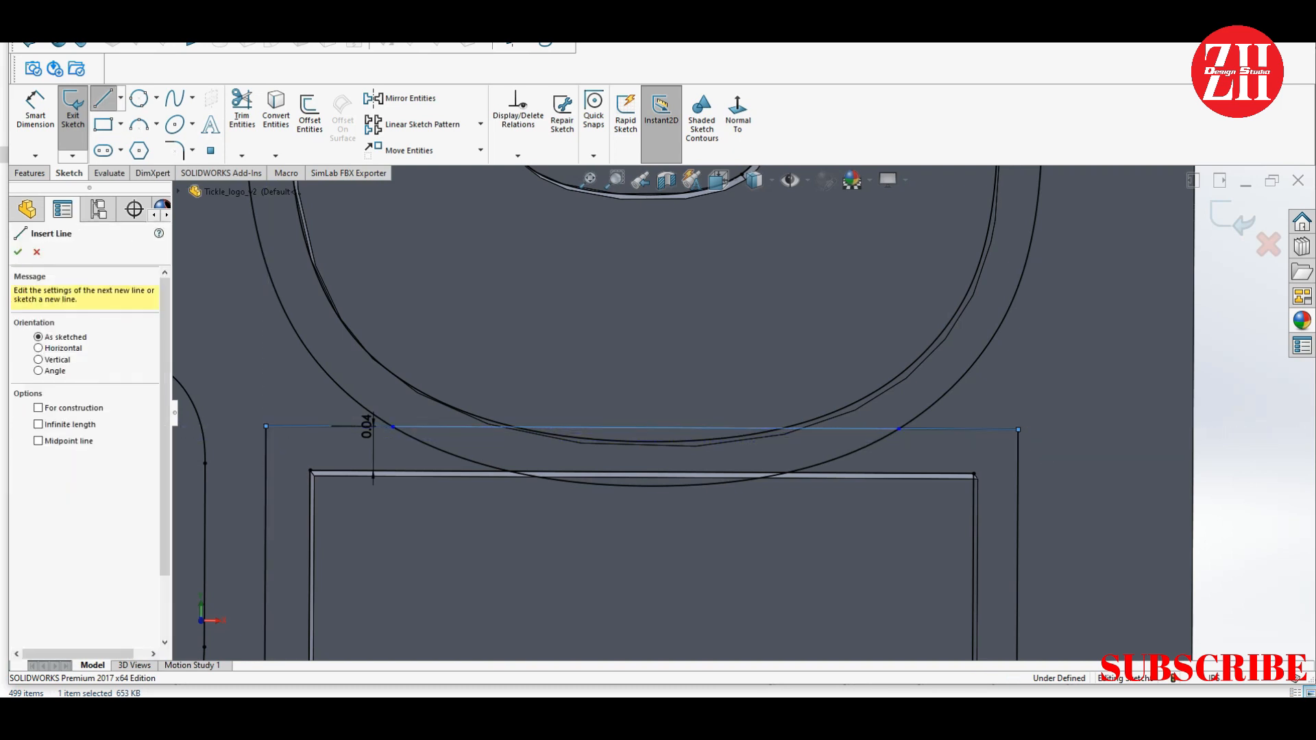
{"action": "key", "text": "Escape"}
Delete the relations from the o's outer offset spline so that it can be trimmed
{"action": "left_click", "coordinate": [241, 113]}
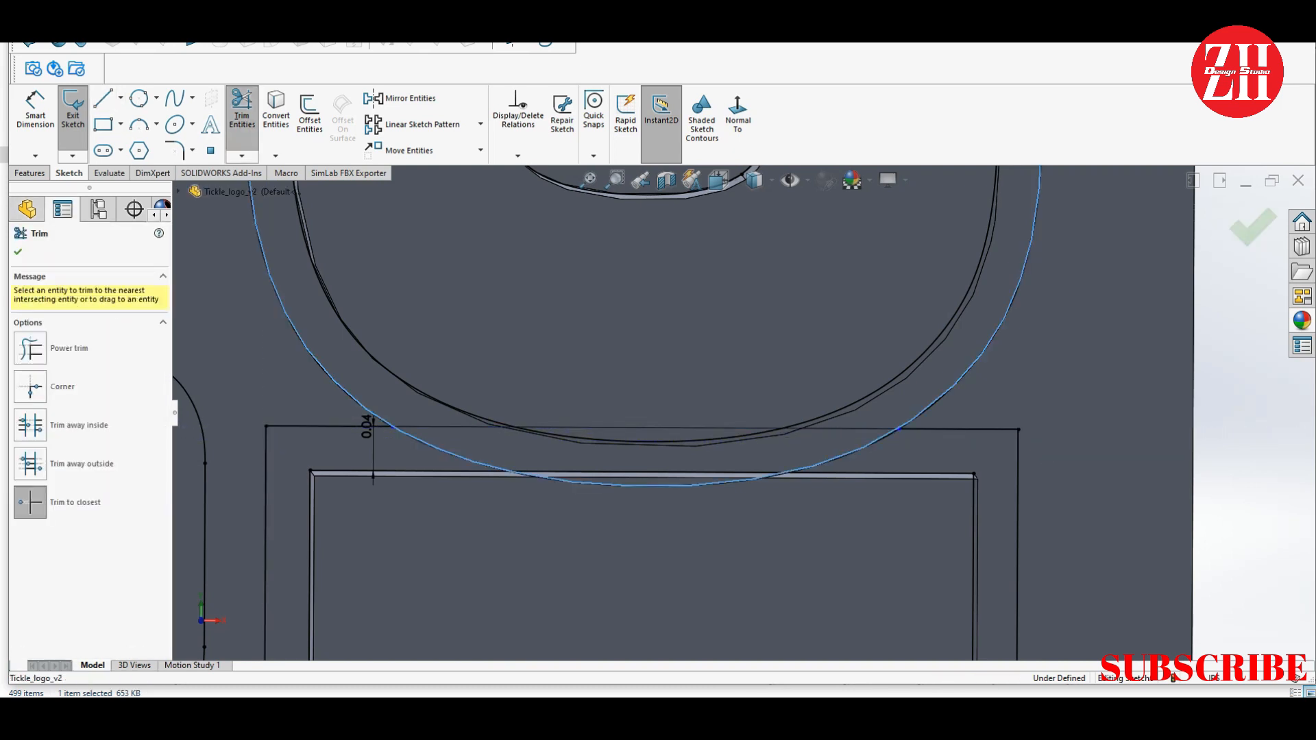
{"action": "left_click", "coordinate": [423, 443]}
{"action": "key", "text": "Escape"}
{"action": "left_click", "coordinate": [424, 443]}
{"action": "right_click", "coordinate": [71, 310]}
{"action": "left_click", "coordinate": [110, 335]}
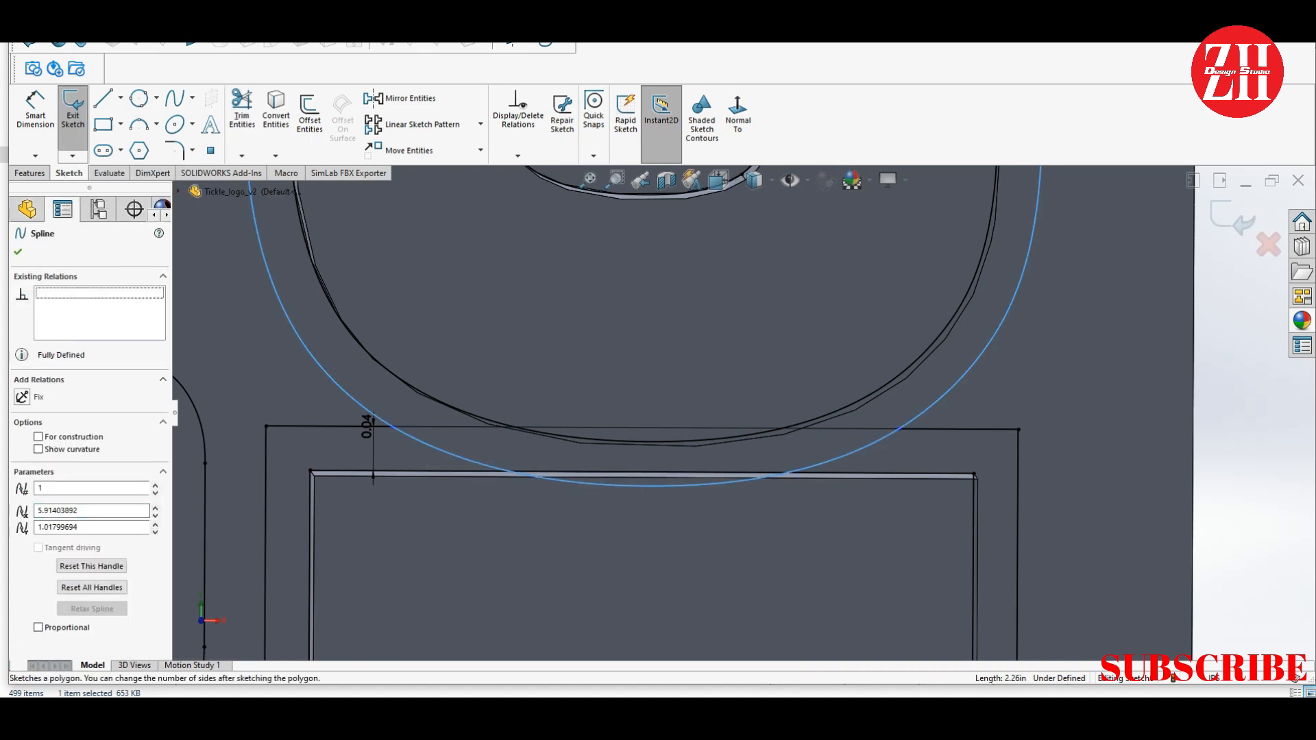
Trim away the portion of the o's offset spline that lies inside the m outline
{"action": "left_click", "coordinate": [241, 110]}
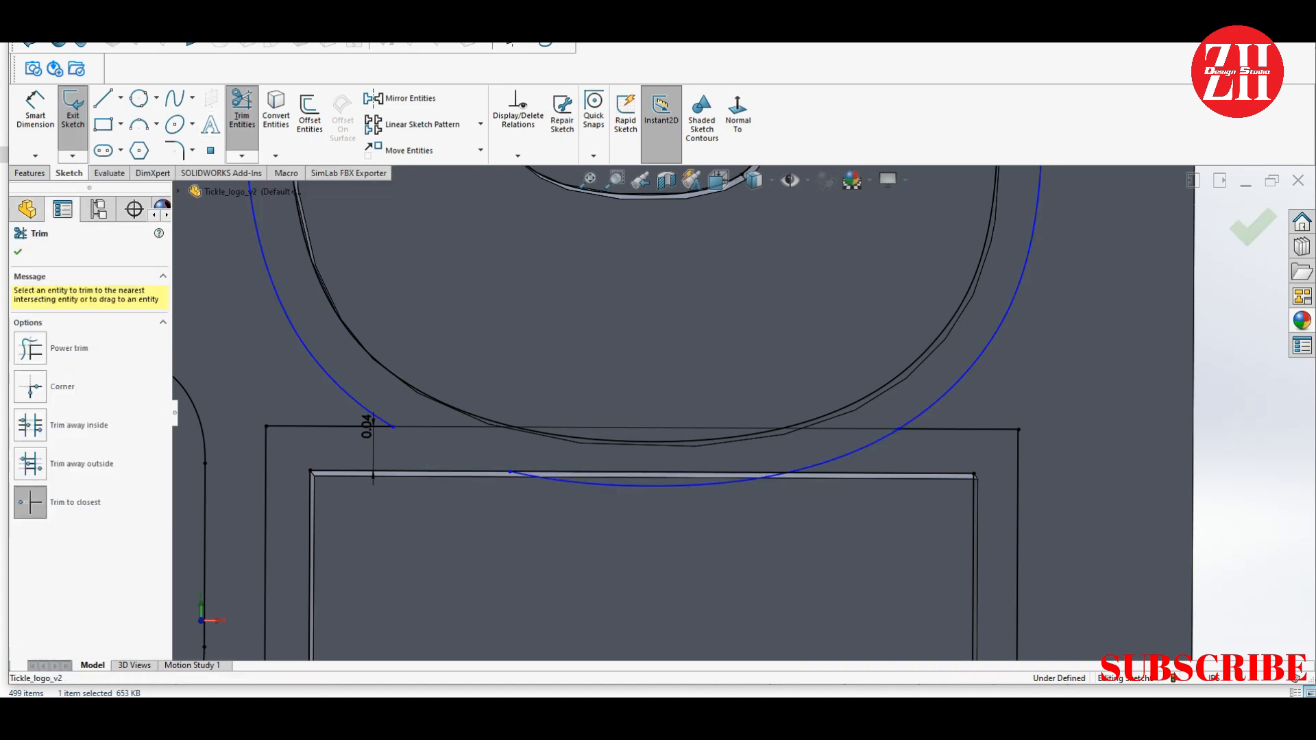
{"action": "left_click", "coordinate": [844, 454]}
{"action": "key", "text": "Escape"}
{"action": "left_click", "coordinate": [836, 429]}
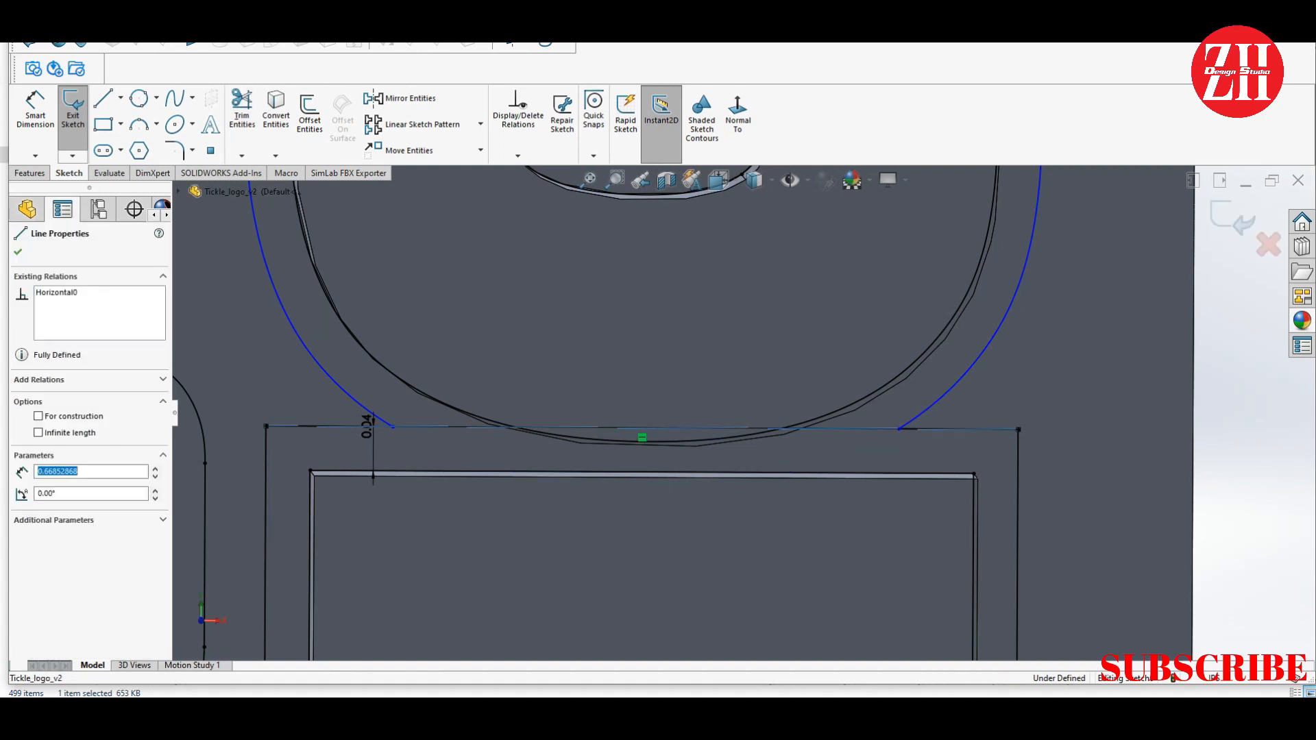
{"action": "key", "text": "Escape"}
Trim the crossing offset segments of the c and o on both sides of their junction in .com
{"action": "scroll", "coordinate": [744, 411], "scroll_direction": "up", "scroll_amount": 8}
{"action": "scroll", "coordinate": [703, 291], "scroll_direction": "down", "scroll_amount": 9}
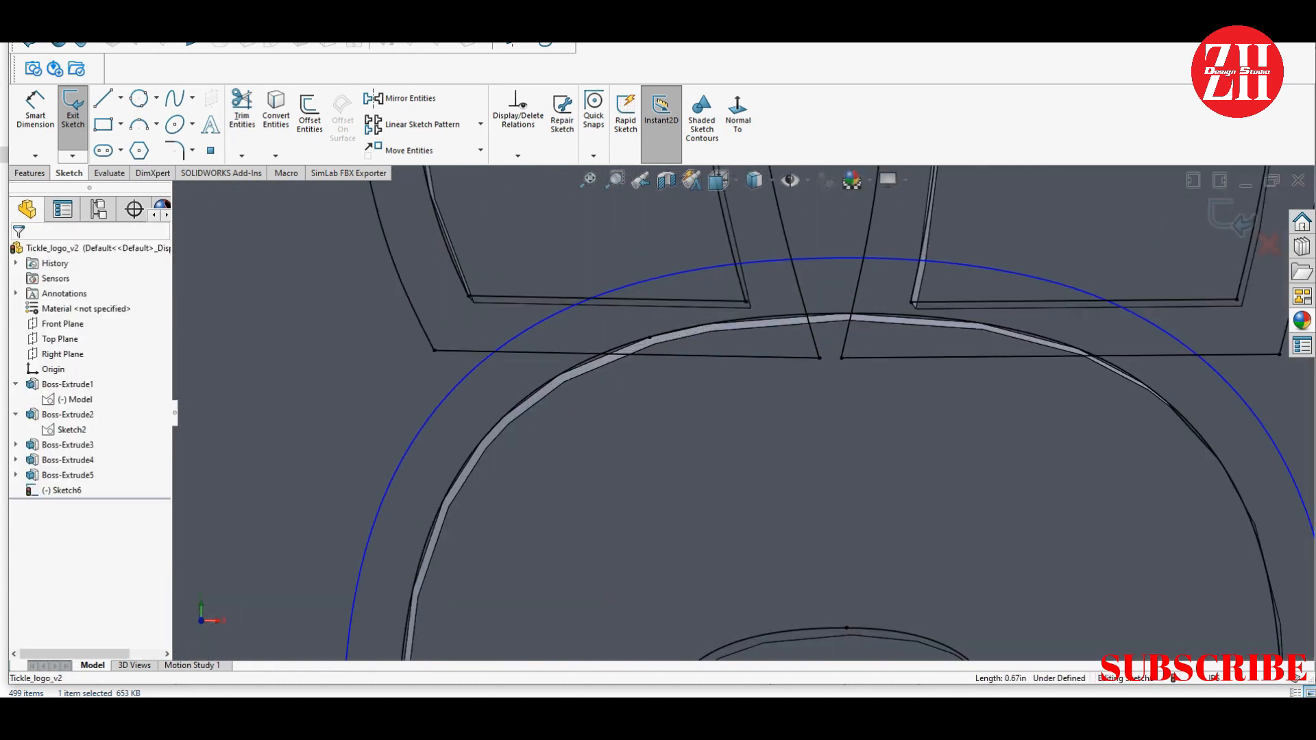
{"action": "left_click", "coordinate": [241, 113]}
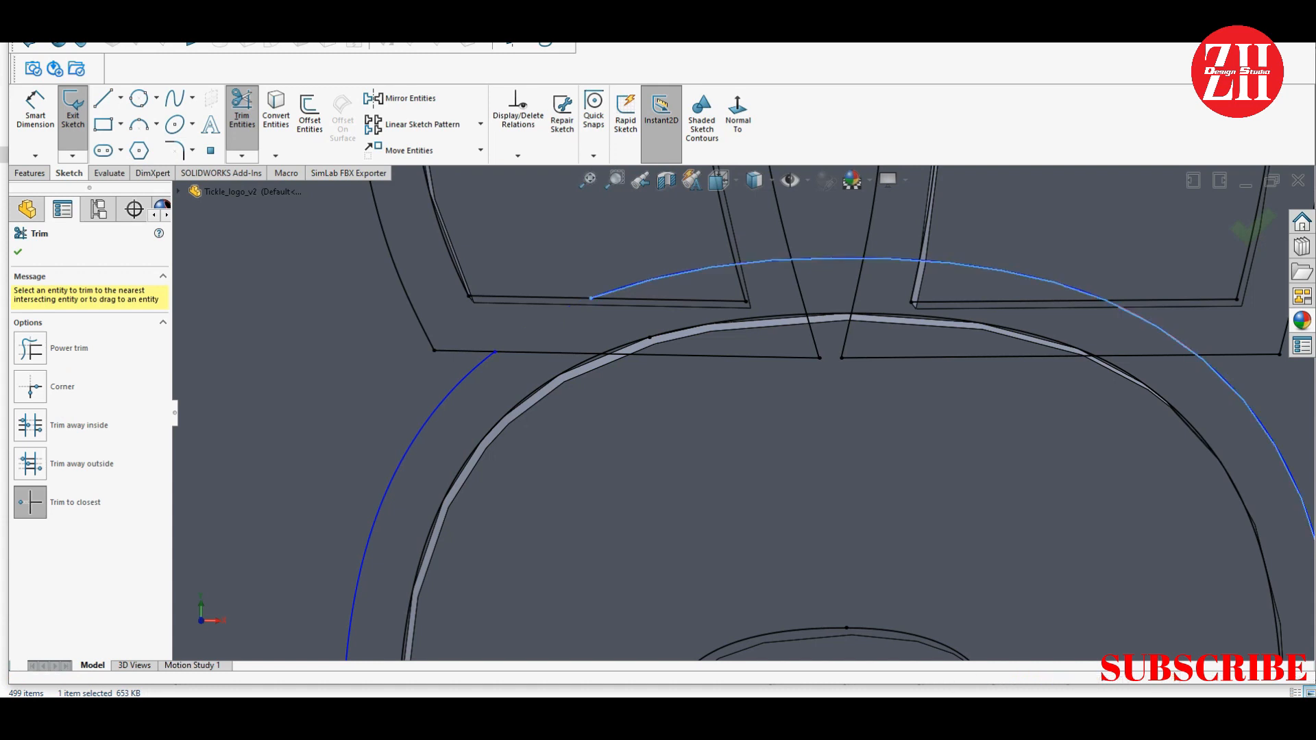
{"action": "left_click", "coordinate": [541, 323]}
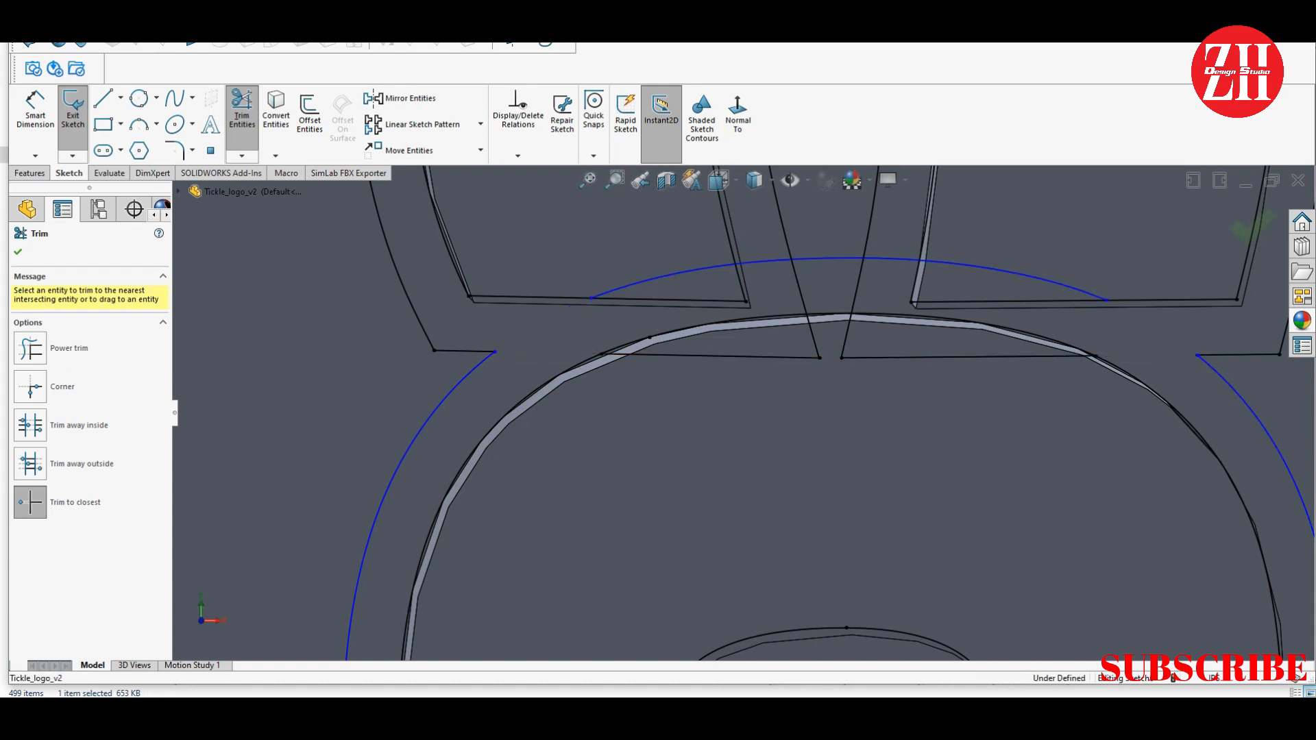
Trim the remaining o offset arc between and inside the lower ends of the c
{"action": "scroll", "coordinate": [716, 415], "scroll_direction": "up", "scroll_amount": 4}
{"action": "scroll", "coordinate": [770, 364], "scroll_direction": "down", "scroll_amount": 4}
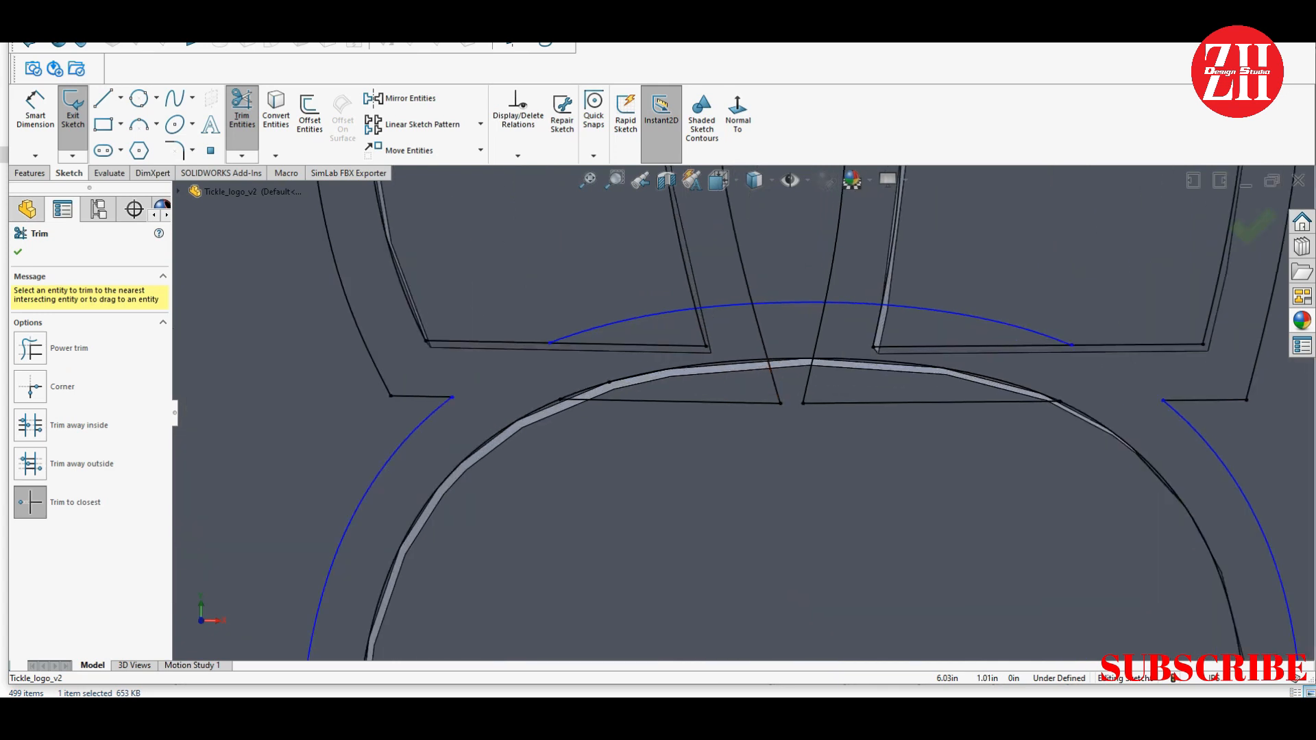
{"action": "scroll", "coordinate": [768, 370], "scroll_direction": "up", "scroll_amount": 7}
{"action": "scroll", "coordinate": [759, 373], "scroll_direction": "down", "scroll_amount": 6}
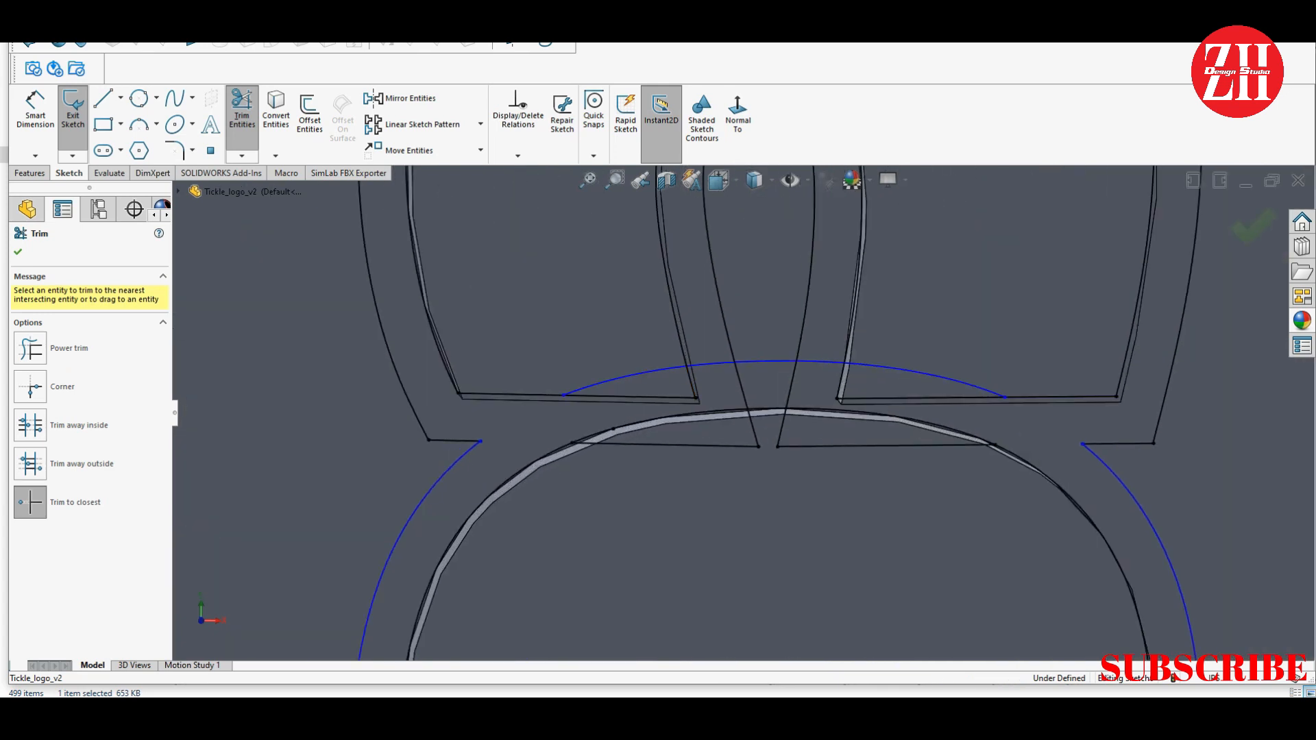
{"action": "left_click", "coordinate": [781, 362]}
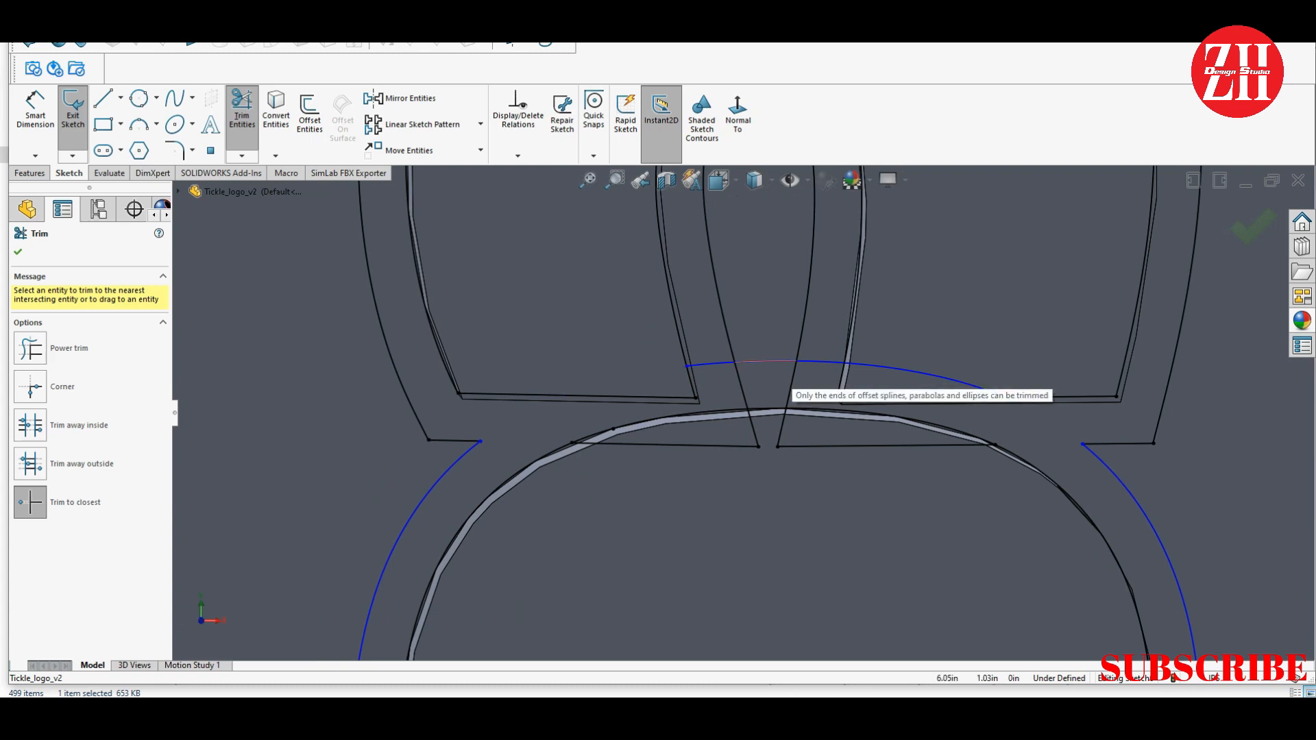
{"action": "left_click", "coordinate": [904, 369]}
Delete the offset relations from the spline running inside the c's opening
{"action": "left_click", "coordinate": [803, 329]}
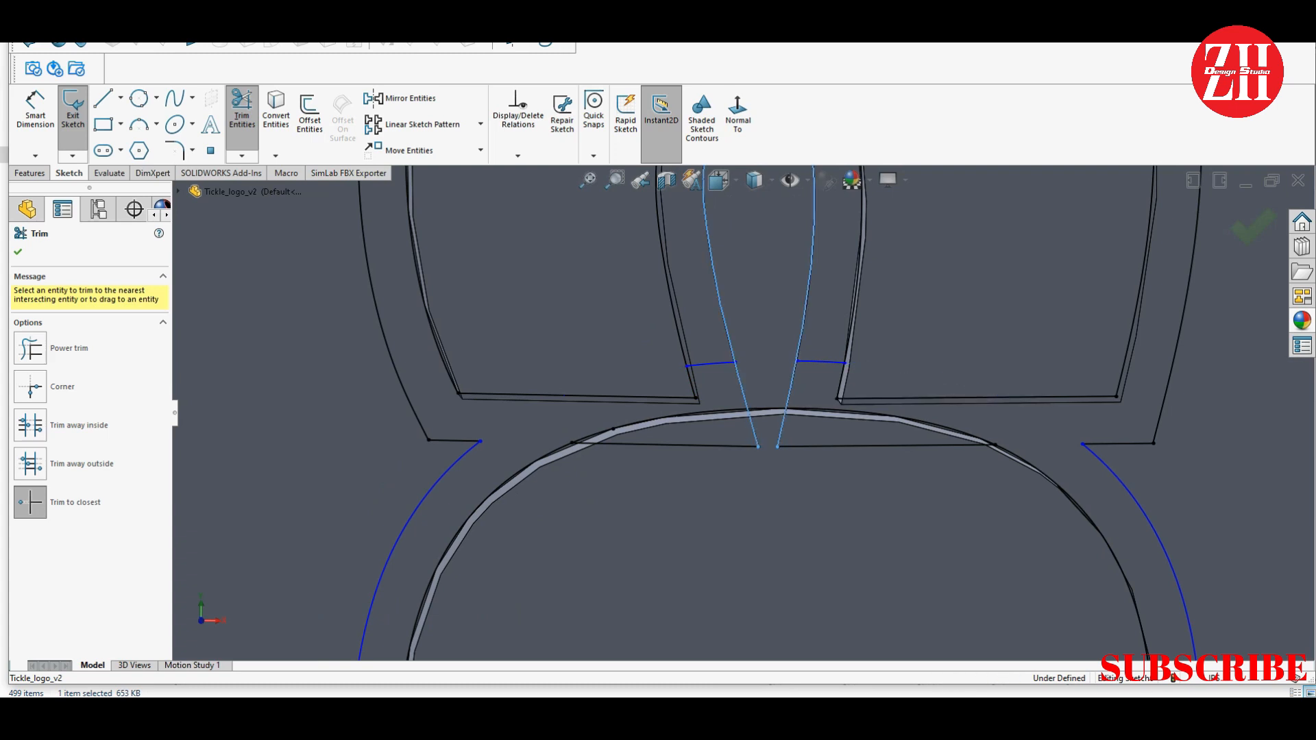
{"action": "key", "text": "Escape"}
{"action": "left_click", "coordinate": [802, 329]}
{"action": "right_click", "coordinate": [75, 312]}
{"action": "left_click", "coordinate": [99, 332]}
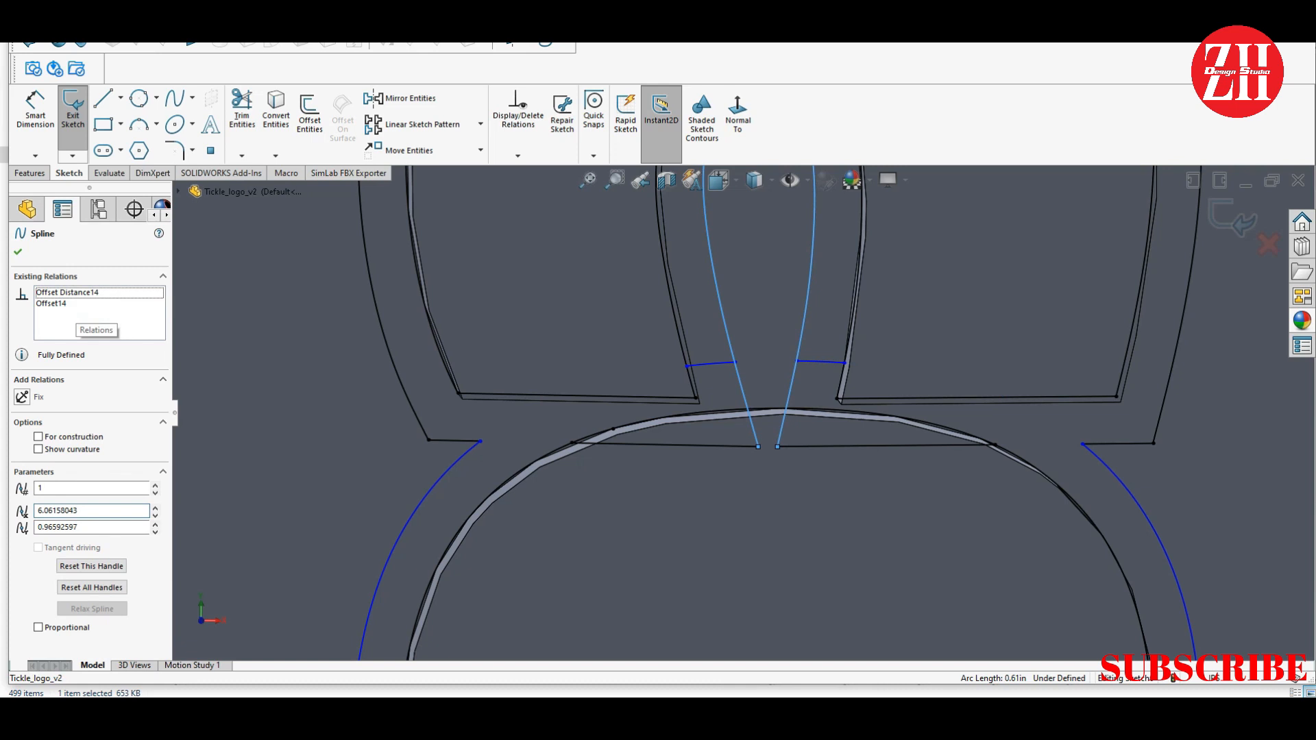
Trim the lower ends of the c's inner offset spline and delete the leftover segments inside the o
{"action": "left_click", "coordinate": [241, 110]}
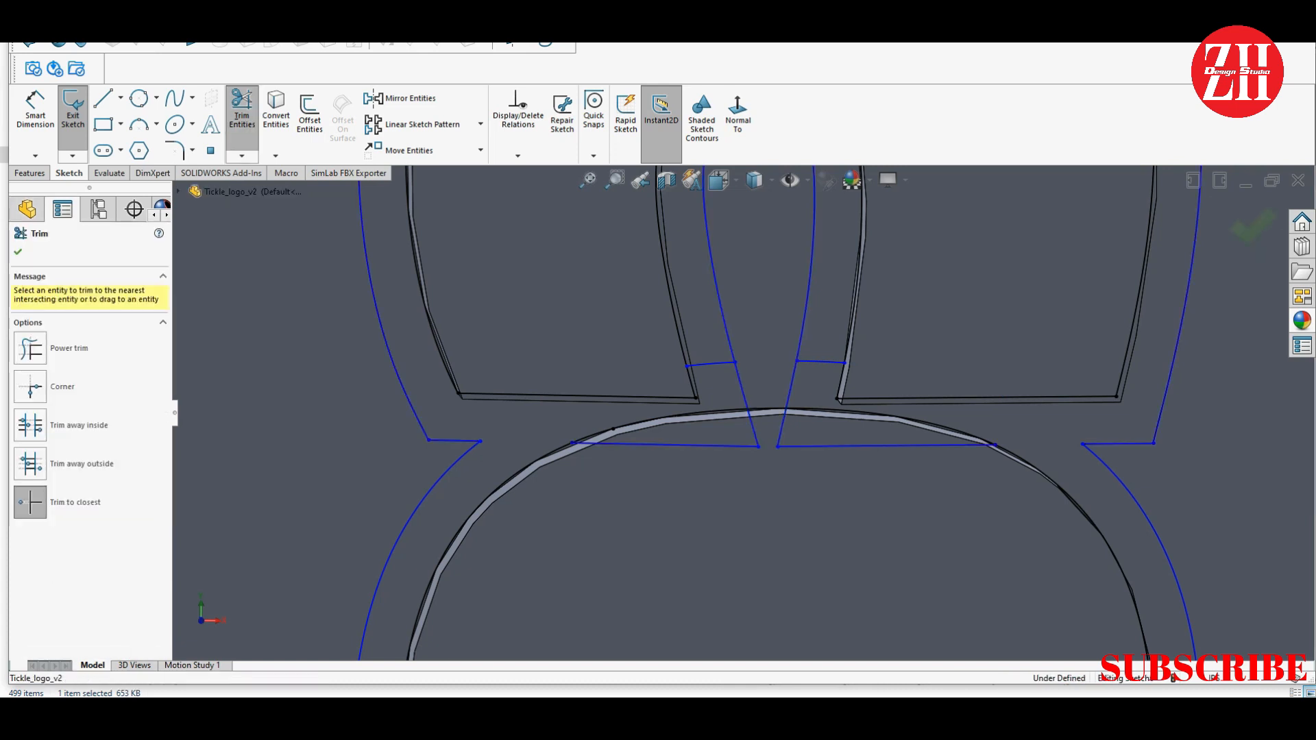
{"action": "key", "text": "Escape"}
{"action": "left_click_drag", "start_coordinate": [803, 481], "coordinate": [716, 432]}
{"action": "key", "text": "Delete"}
{"action": "scroll", "coordinate": [754, 429], "scroll_direction": "up", "scroll_amount": 7}
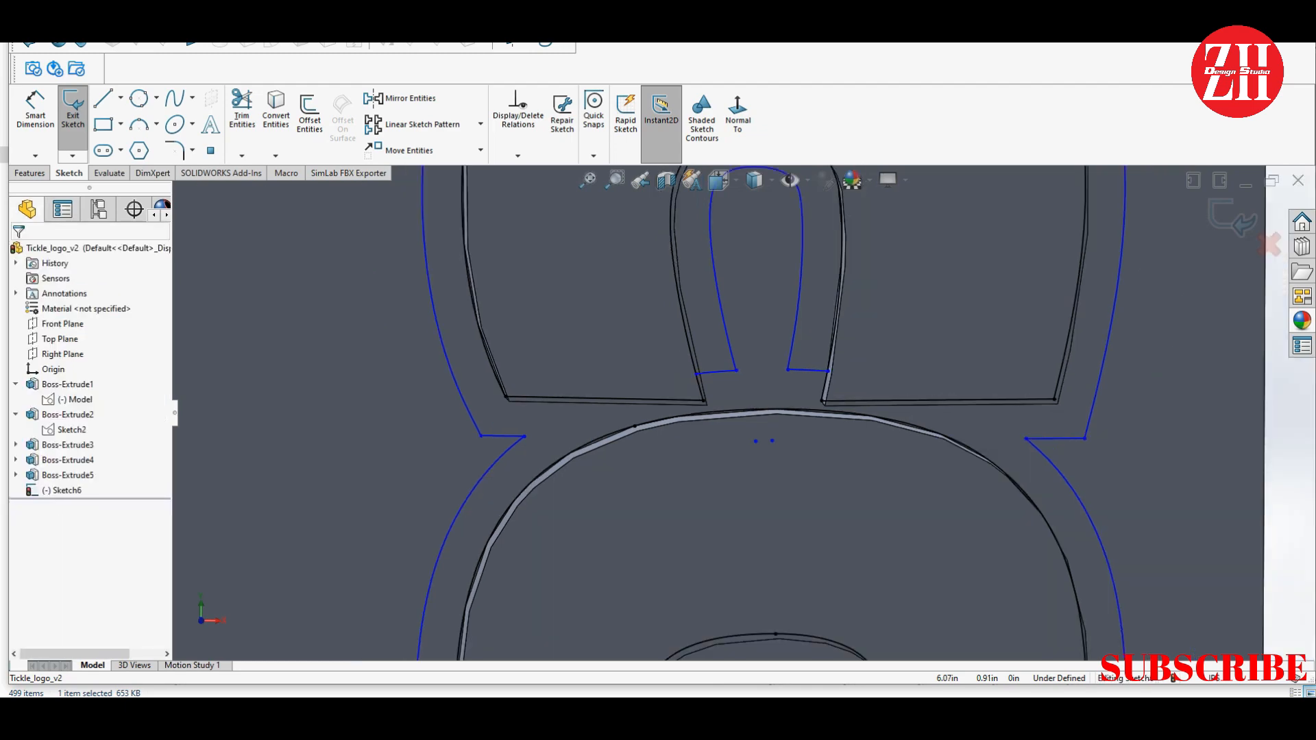
Trim the overlapping offset segments where the dot's outline meets the c in .com
{"action": "scroll", "coordinate": [753, 428], "scroll_direction": "down", "scroll_amount": 9}
{"action": "scroll", "coordinate": [754, 411], "scroll_direction": "up", "scroll_amount": 6}
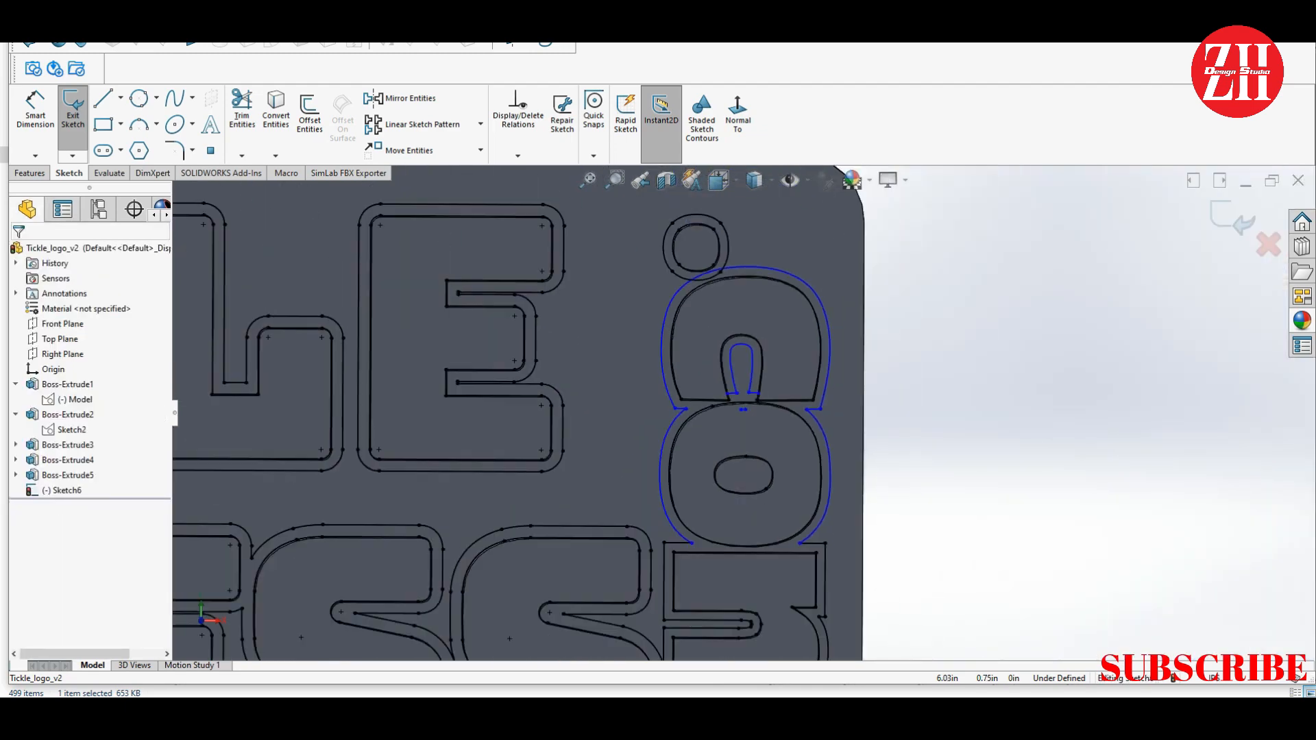
{"action": "scroll", "coordinate": [712, 398], "scroll_direction": "down", "scroll_amount": 6}
{"action": "left_click", "coordinate": [242, 114]}
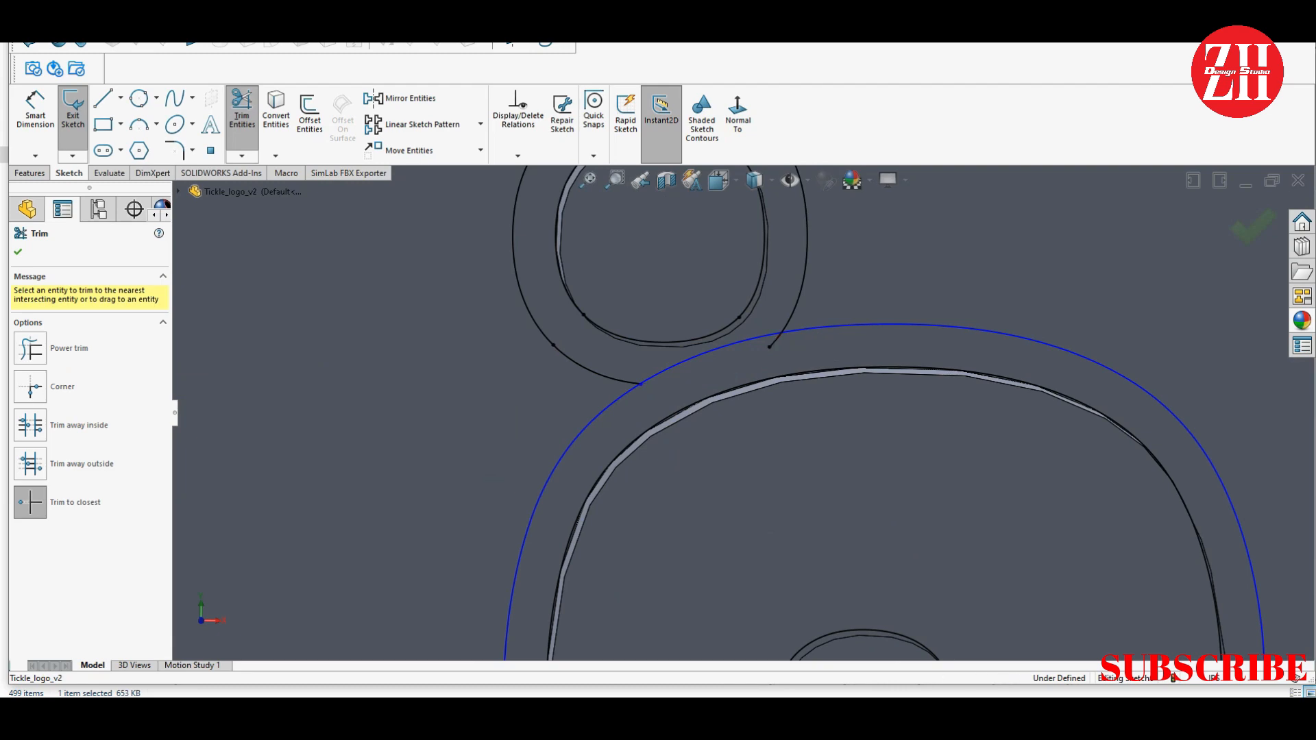
{"action": "scroll", "coordinate": [747, 412], "scroll_direction": "up", "scroll_amount": 10}
{"action": "scroll", "coordinate": [712, 579], "scroll_direction": "down", "scroll_amount": 4}
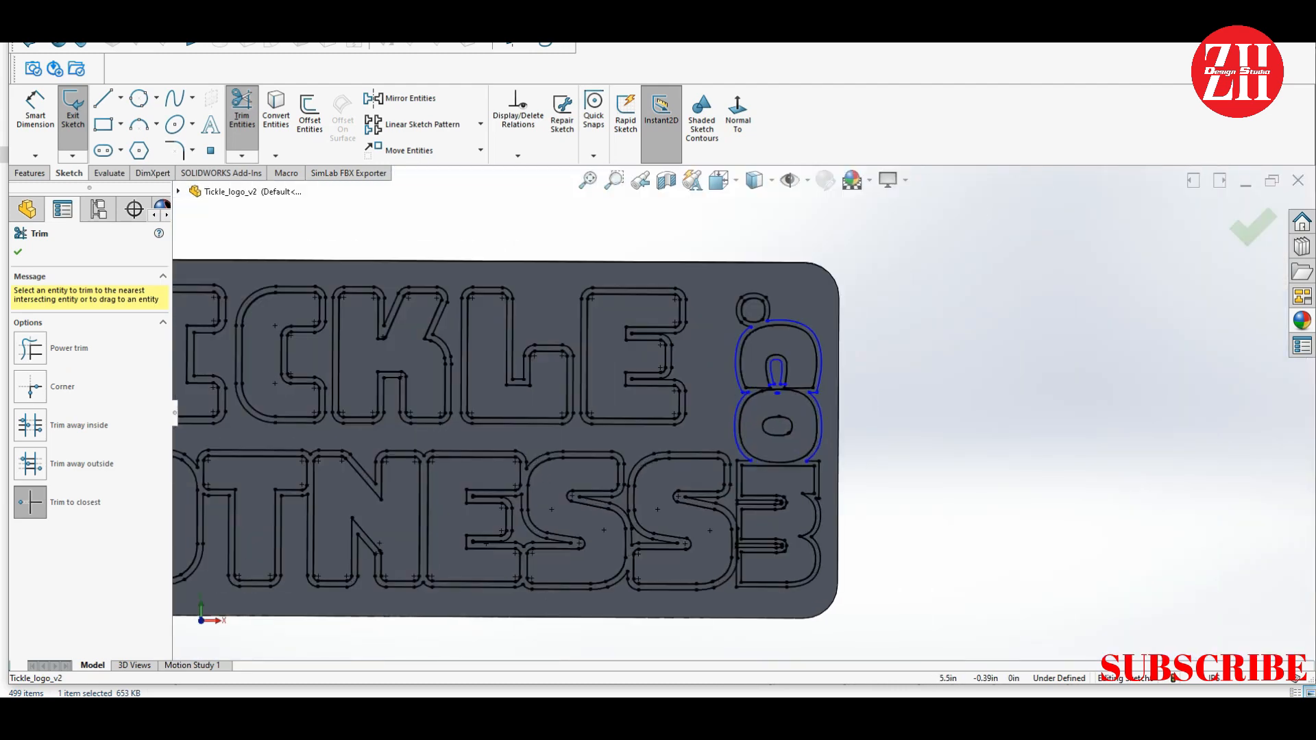
{"action": "key", "text": "Escape"}
Trim the overlapping offset segments between the last S of HOTNESS and the m of .com
{"action": "scroll", "coordinate": [761, 531], "scroll_direction": "down", "scroll_amount": 7}
{"action": "left_click", "coordinate": [242, 113]}
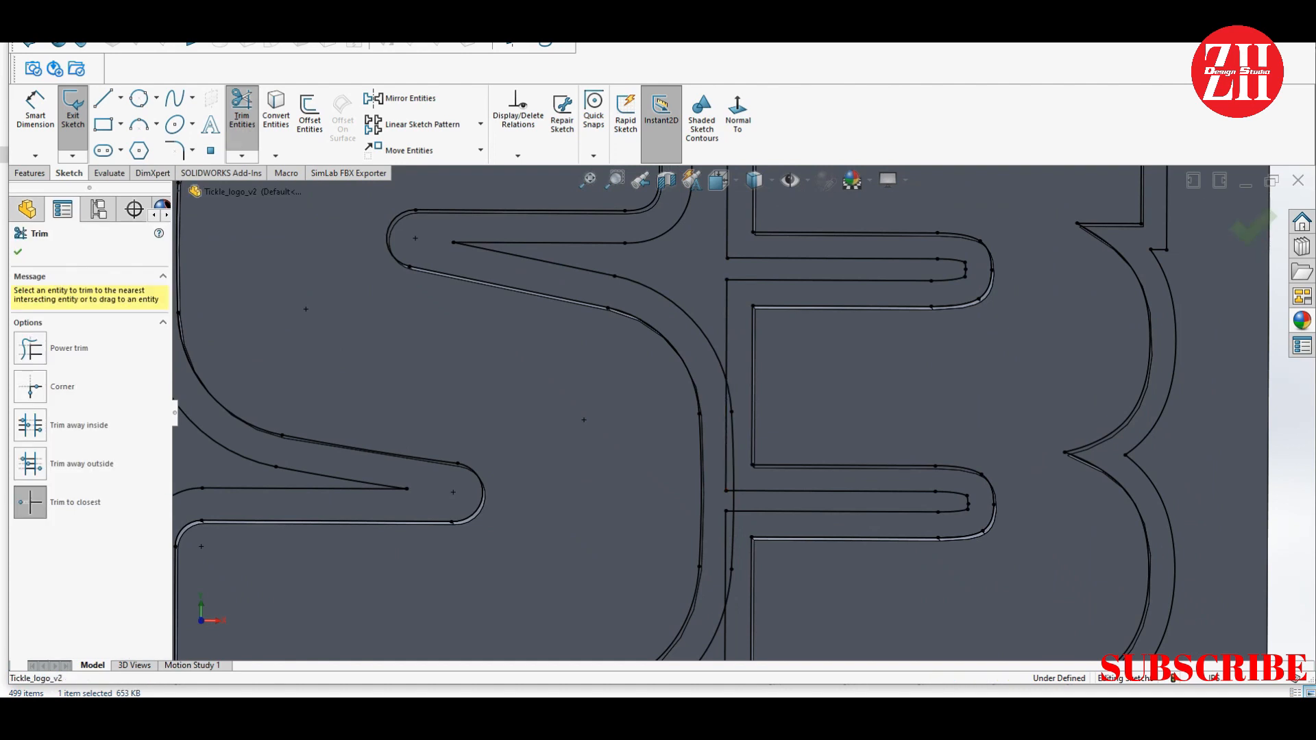
{"action": "left_click", "coordinate": [726, 418]}
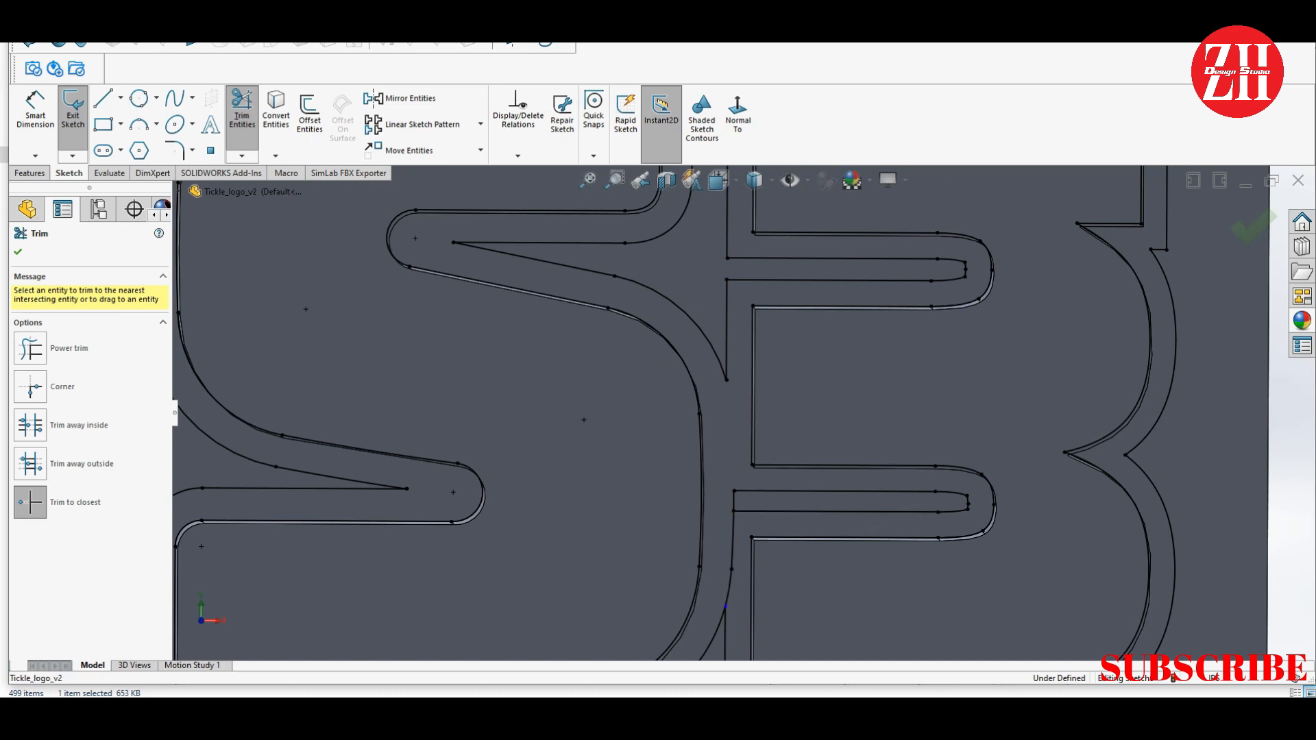
{"action": "scroll", "coordinate": [742, 411], "scroll_direction": "up", "scroll_amount": 10}
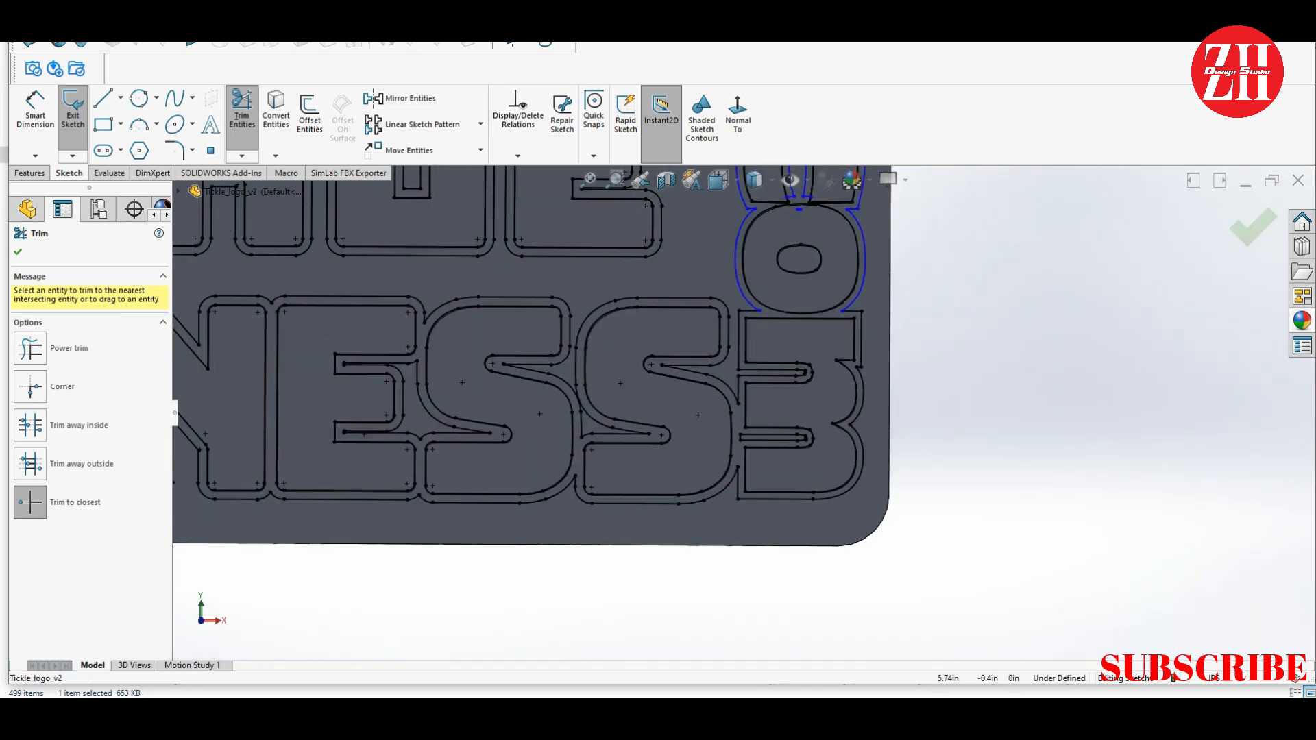
{"action": "scroll", "coordinate": [675, 410], "scroll_direction": "down", "scroll_amount": 8}
{"action": "scroll", "coordinate": [726, 413], "scroll_direction": "up", "scroll_amount": 7}
{"action": "scroll", "coordinate": [726, 413], "scroll_direction": "up", "scroll_amount": 5}
{"action": "scroll", "coordinate": [556, 362], "scroll_direction": "down", "scroll_amount": 4}
{"action": "key", "text": "Escape"}
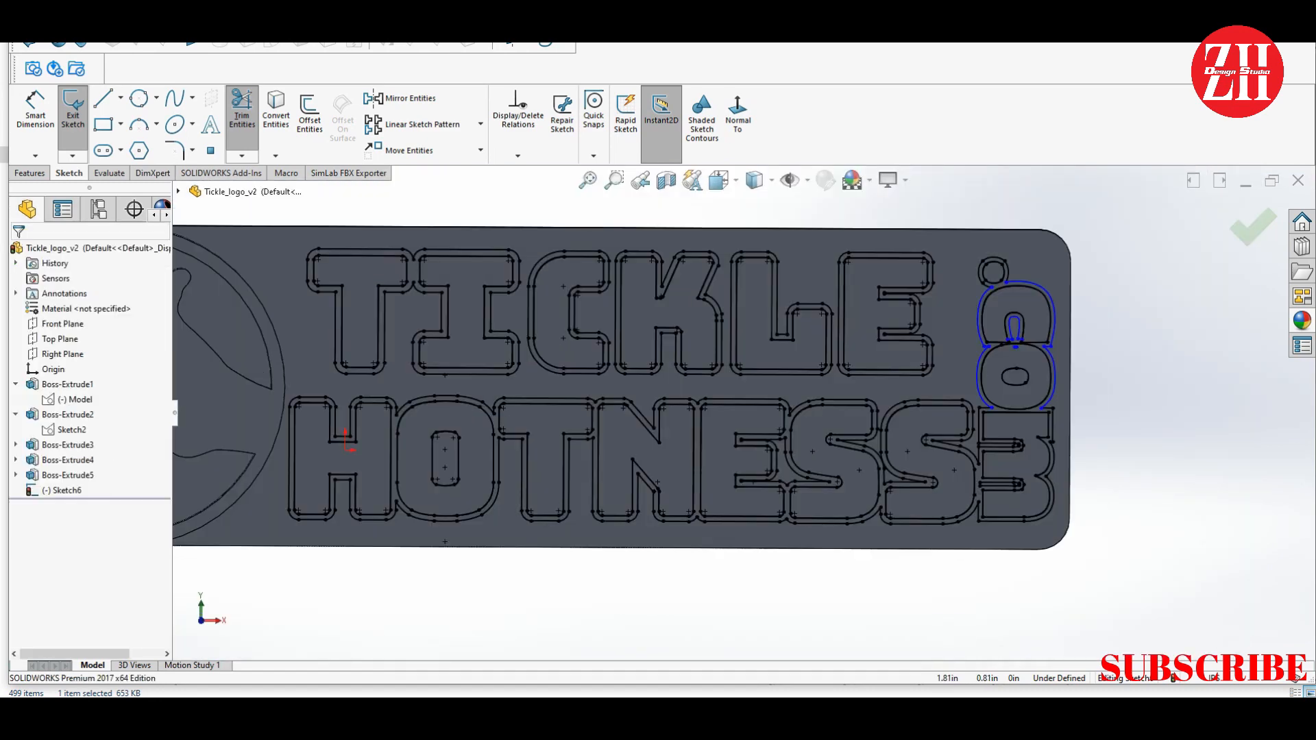
Exit the sketch and start a boss extrusion, selecting the offset border regions around T-I, C and K of TICKLE
{"action": "left_click", "coordinate": [72, 111]}
{"action": "left_click", "coordinate": [33, 113]}
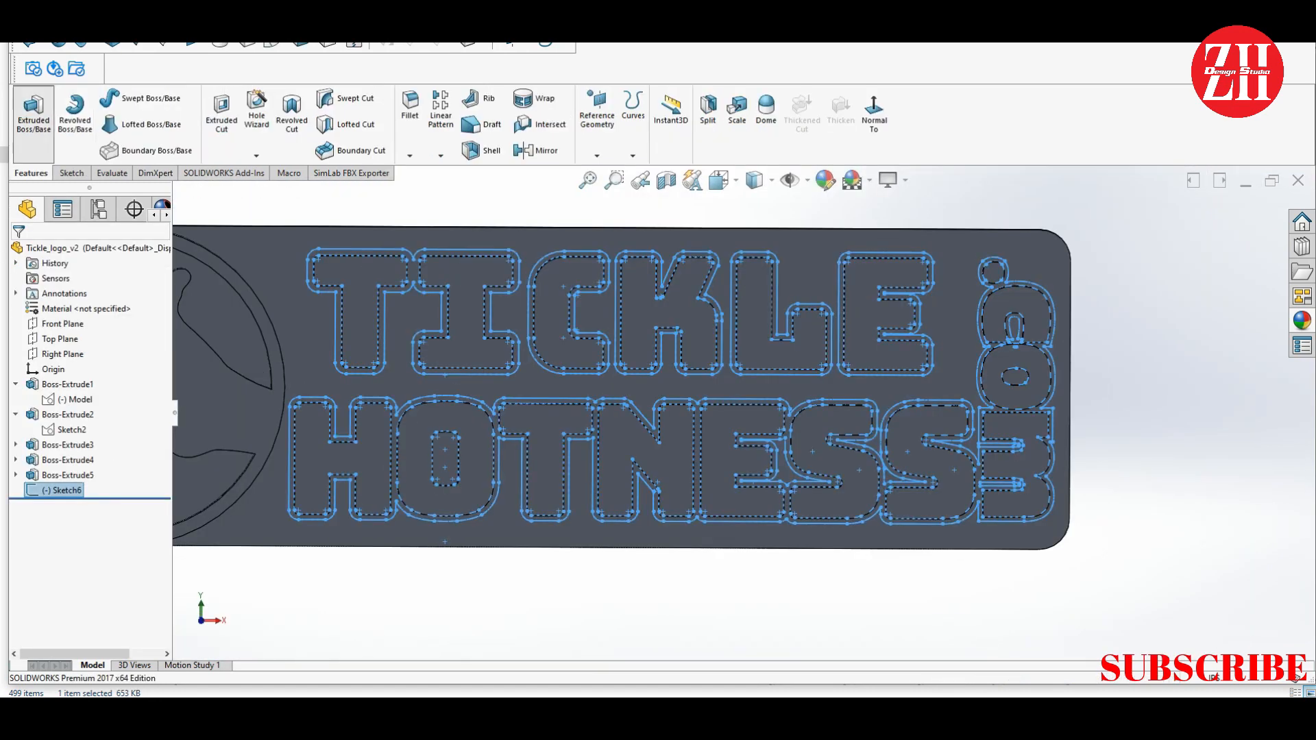
{"action": "scroll", "coordinate": [360, 259], "scroll_direction": "down", "scroll_amount": 5}
{"action": "left_click", "coordinate": [346, 242]}
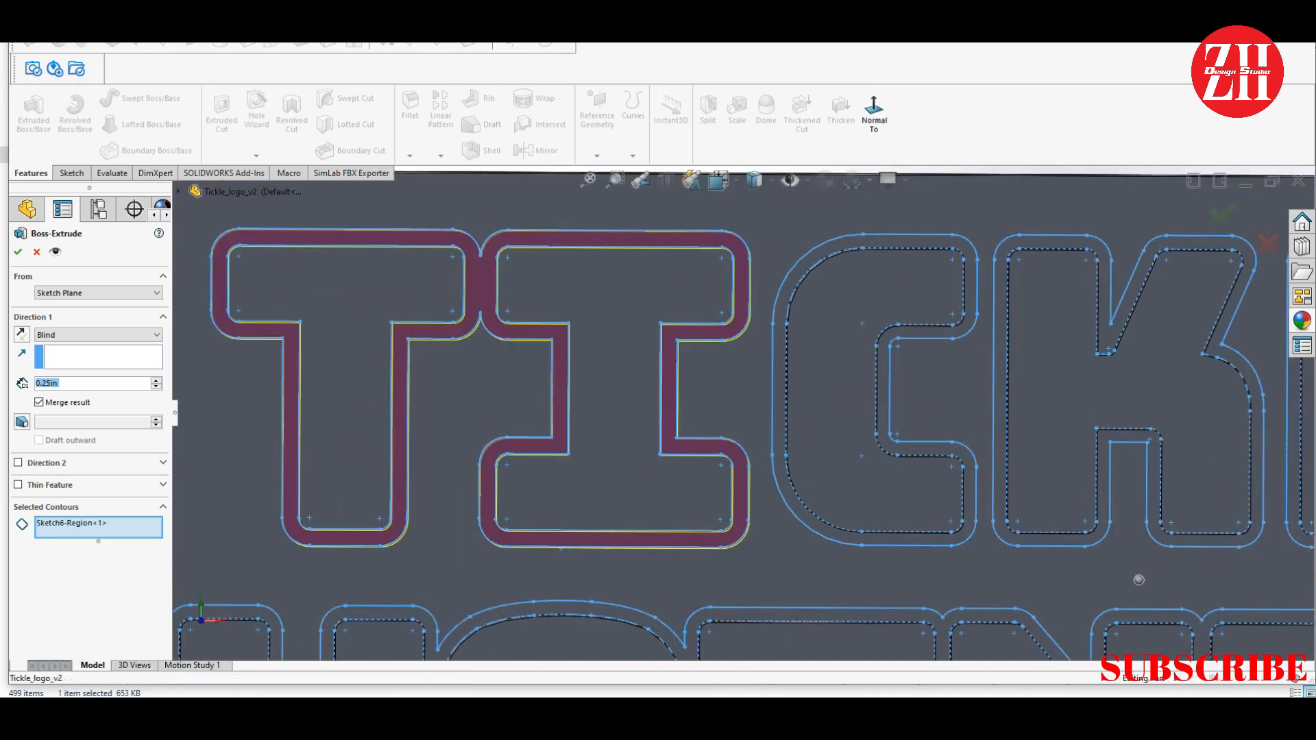
{"action": "scroll", "coordinate": [346, 241], "scroll_direction": "up", "scroll_amount": 3}
{"action": "scroll", "coordinate": [781, 301], "scroll_direction": "down", "scroll_amount": 6}
{"action": "left_click", "coordinate": [788, 360]}
{"action": "scroll", "coordinate": [788, 360], "scroll_direction": "up", "scroll_amount": 4}
{"action": "scroll", "coordinate": [925, 404], "scroll_direction": "down", "scroll_amount": 5}
{"action": "left_click", "coordinate": [905, 407]}
{"action": "scroll", "coordinate": [904, 407], "scroll_direction": "up", "scroll_amount": 5}
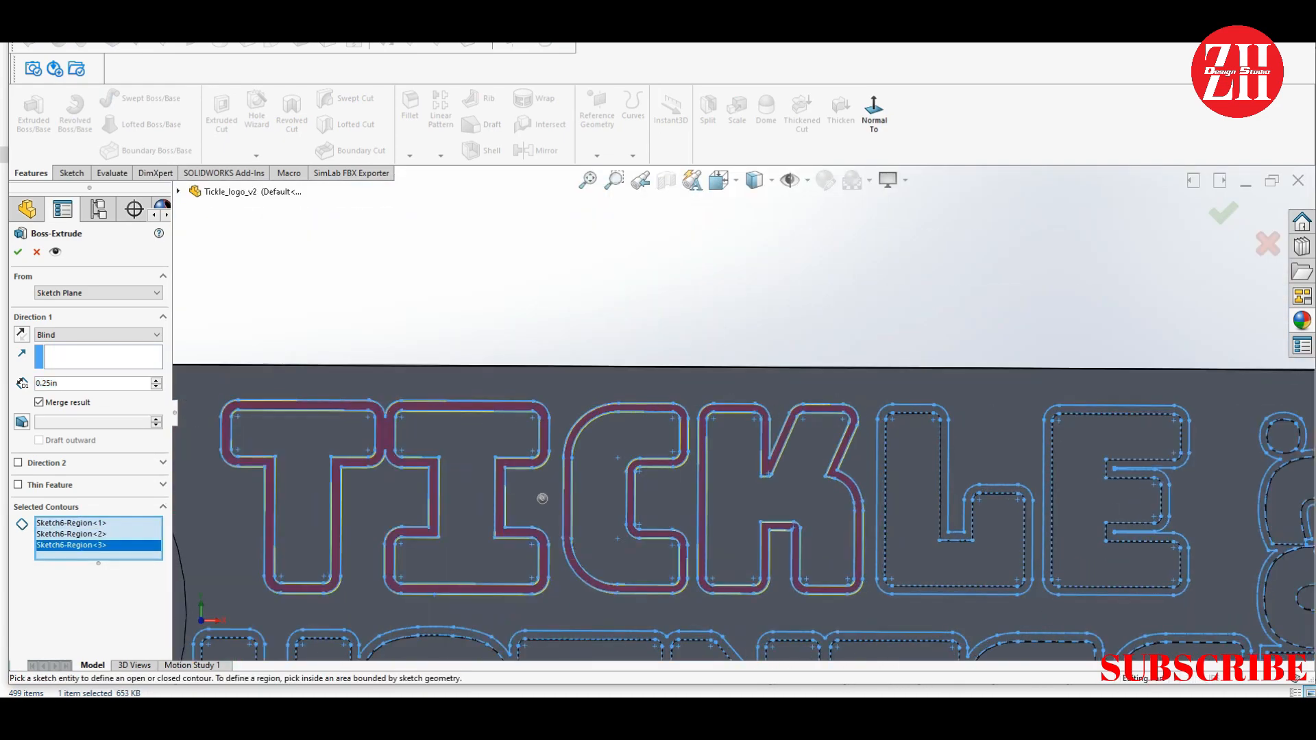
Add the offset border regions around the L and E of TICKLE to the extrusion contours
{"action": "scroll", "coordinate": [959, 411], "scroll_direction": "down", "scroll_amount": 5}
{"action": "left_click", "coordinate": [631, 379]}
{"action": "scroll", "coordinate": [630, 378], "scroll_direction": "up", "scroll_amount": 4}
{"action": "scroll", "coordinate": [959, 381], "scroll_direction": "down", "scroll_amount": 5}
{"action": "left_click", "coordinate": [754, 379]}
{"action": "scroll", "coordinate": [754, 379], "scroll_direction": "up", "scroll_amount": 5}
Add the merged offset border region around .com and HOTNESS to the boss extrusion contours
{"action": "scroll", "coordinate": [959, 403], "scroll_direction": "down", "scroll_amount": 6}
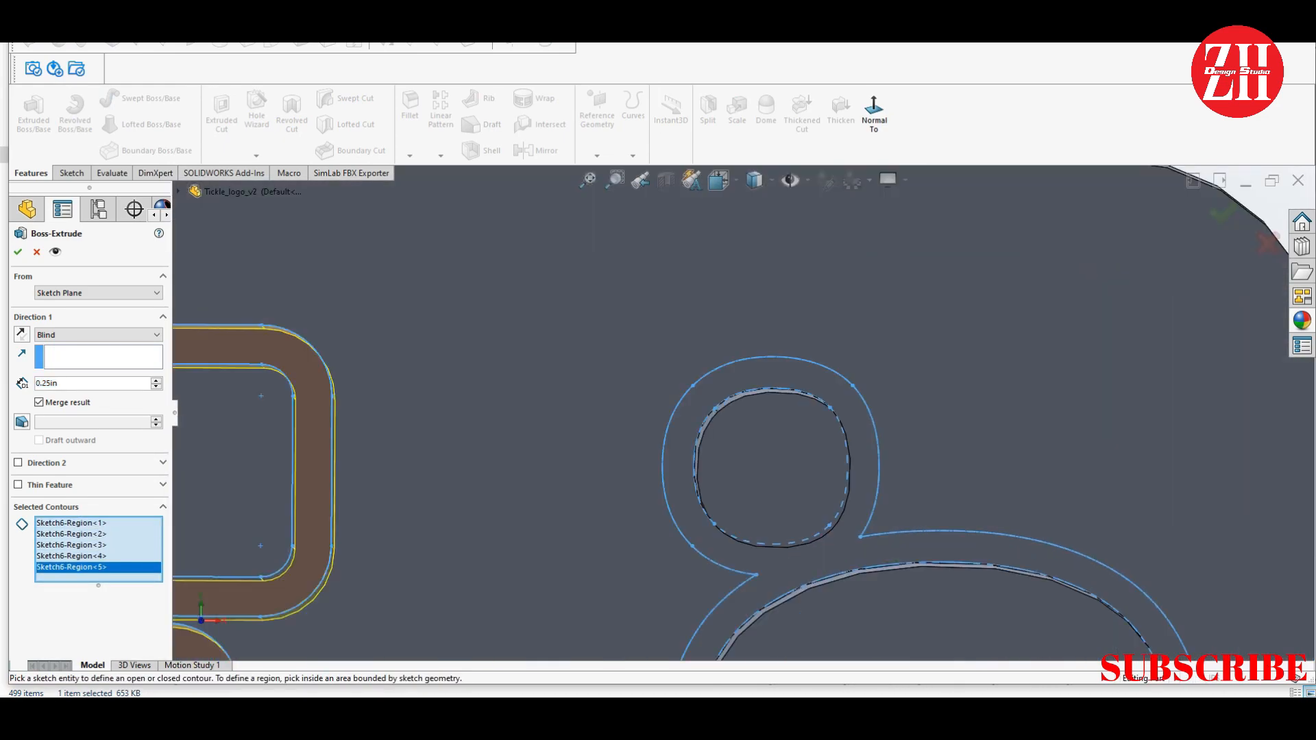
{"action": "left_click", "coordinate": [744, 378]}
{"action": "scroll", "coordinate": [744, 384], "scroll_direction": "up", "scroll_amount": 8}
{"action": "scroll", "coordinate": [434, 532], "scroll_direction": "up", "scroll_amount": 6}
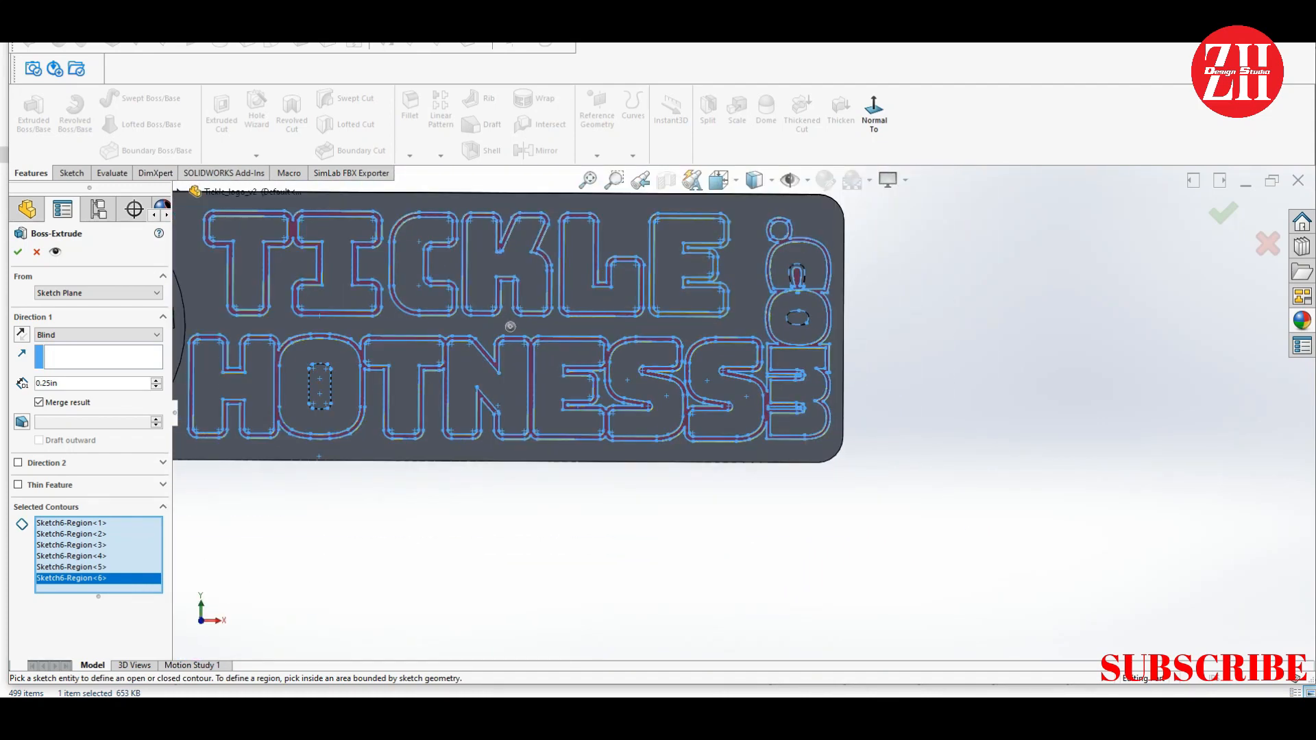
Extrude the borders with the Offset From Surface end condition, using the O's face as reference and a reversed offset of 0.25 in
{"action": "scroll", "coordinate": [308, 374], "scroll_direction": "down", "scroll_amount": 6}
{"action": "left_click", "coordinate": [100, 335]}
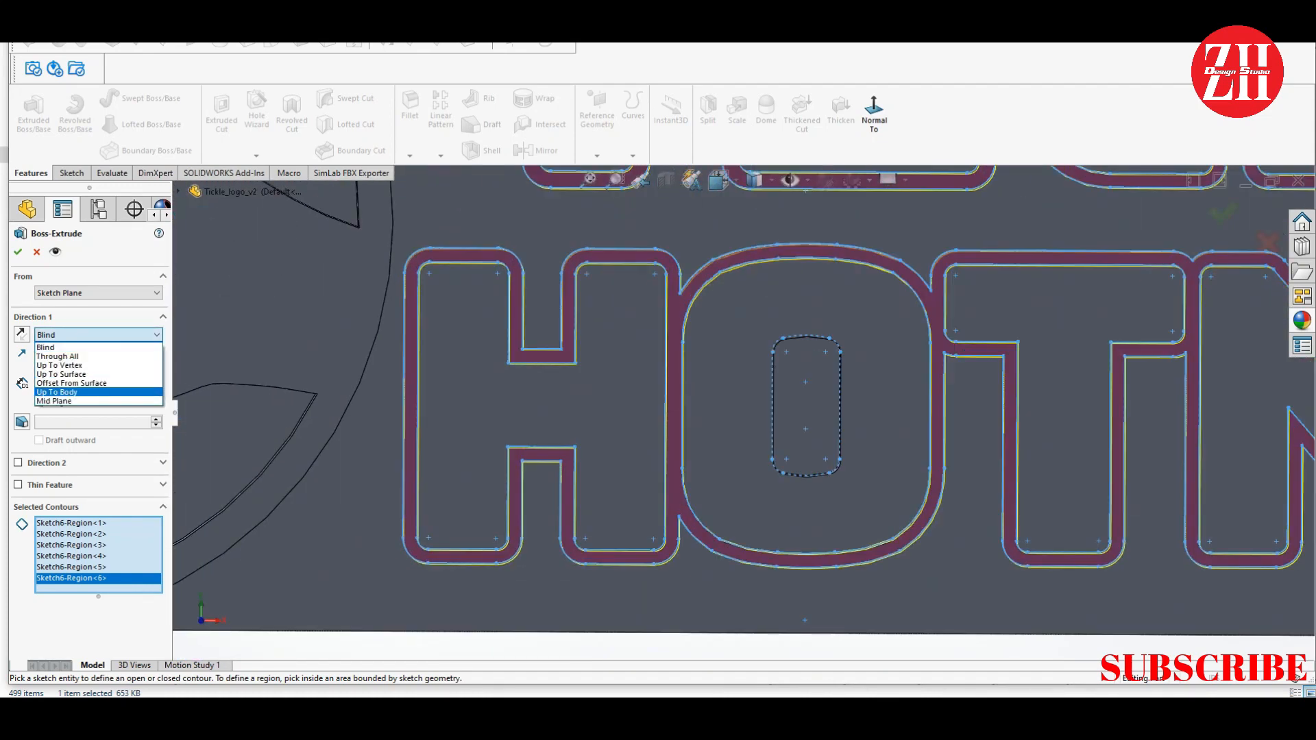
{"action": "left_click", "coordinate": [82, 384]}
{"action": "left_click", "coordinate": [692, 379]}
{"action": "middle_click_drag", "start_coordinate": [692, 378], "coordinate": [627, 379]}
{"action": "left_click", "coordinate": [39, 425]}
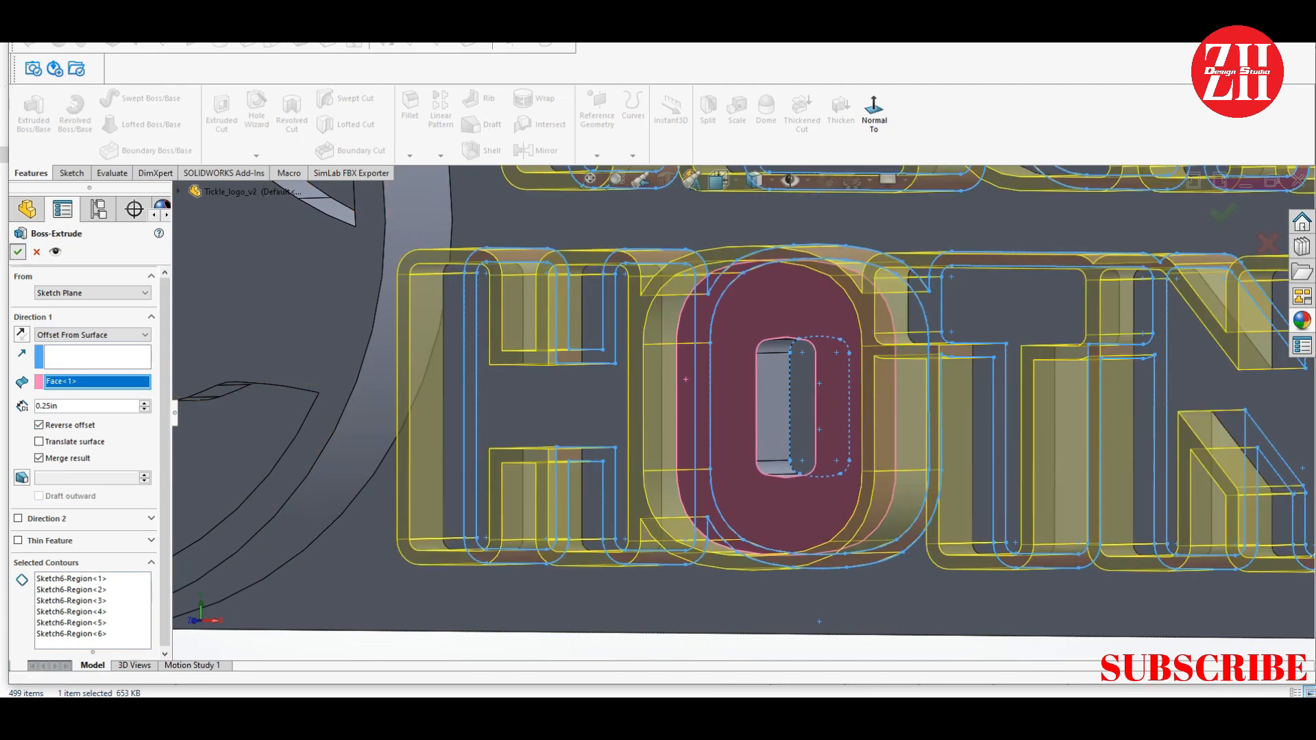
{"action": "left_click", "coordinate": [17, 251]}
Apply a red colour (RGB 255, 0, 0) to the recessed disc face behind the hands
{"action": "scroll", "coordinate": [651, 425], "scroll_direction": "up", "scroll_amount": 6}
{"action": "middle_click_drag", "start_coordinate": [627, 455], "coordinate": [747, 411]}
{"action": "scroll", "coordinate": [658, 426], "scroll_direction": "up", "scroll_amount": 3}
{"action": "scroll", "coordinate": [658, 424], "scroll_direction": "down", "scroll_amount": 4}
{"action": "scroll", "coordinate": [692, 411], "scroll_direction": "up", "scroll_amount": 3}
{"action": "scroll", "coordinate": [534, 425], "scroll_direction": "down", "scroll_amount": 3}
{"action": "left_click", "coordinate": [457, 310]}
{"action": "left_click", "coordinate": [608, 250]}
{"action": "left_click", "coordinate": [637, 296]}
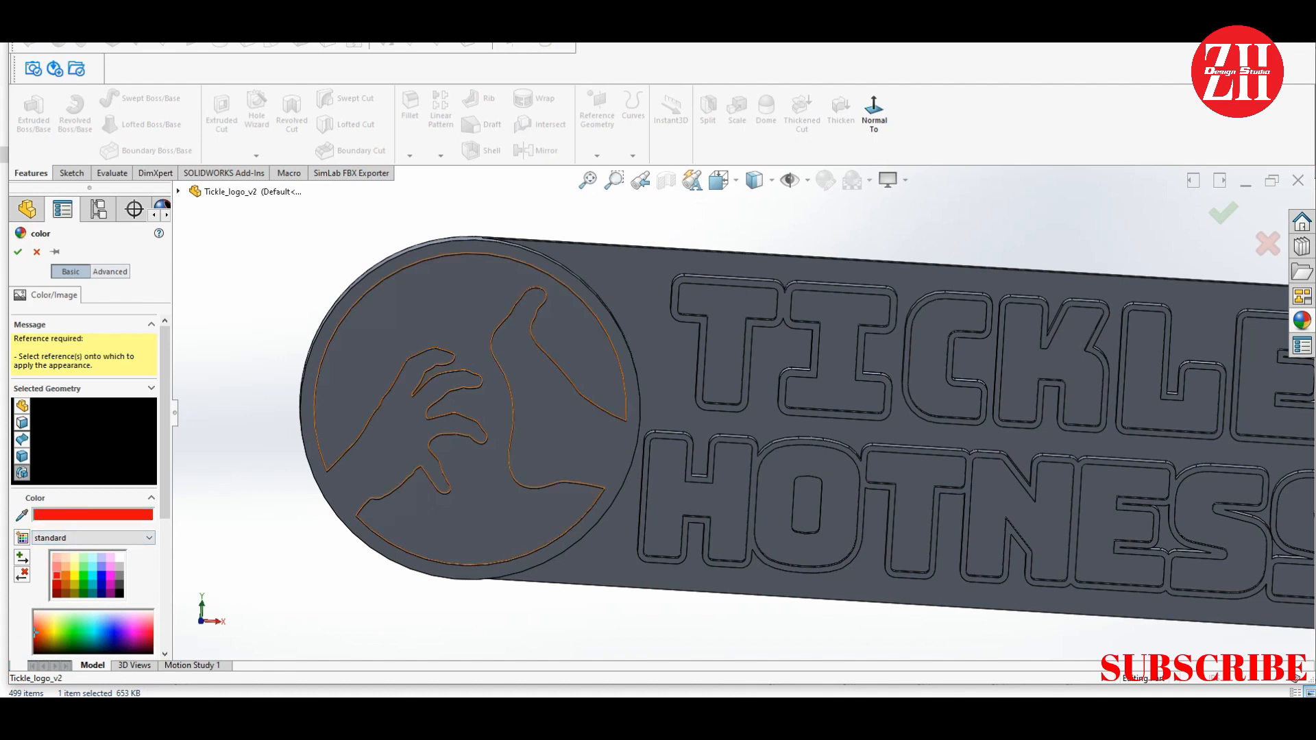
{"action": "left_click", "coordinate": [466, 315]}
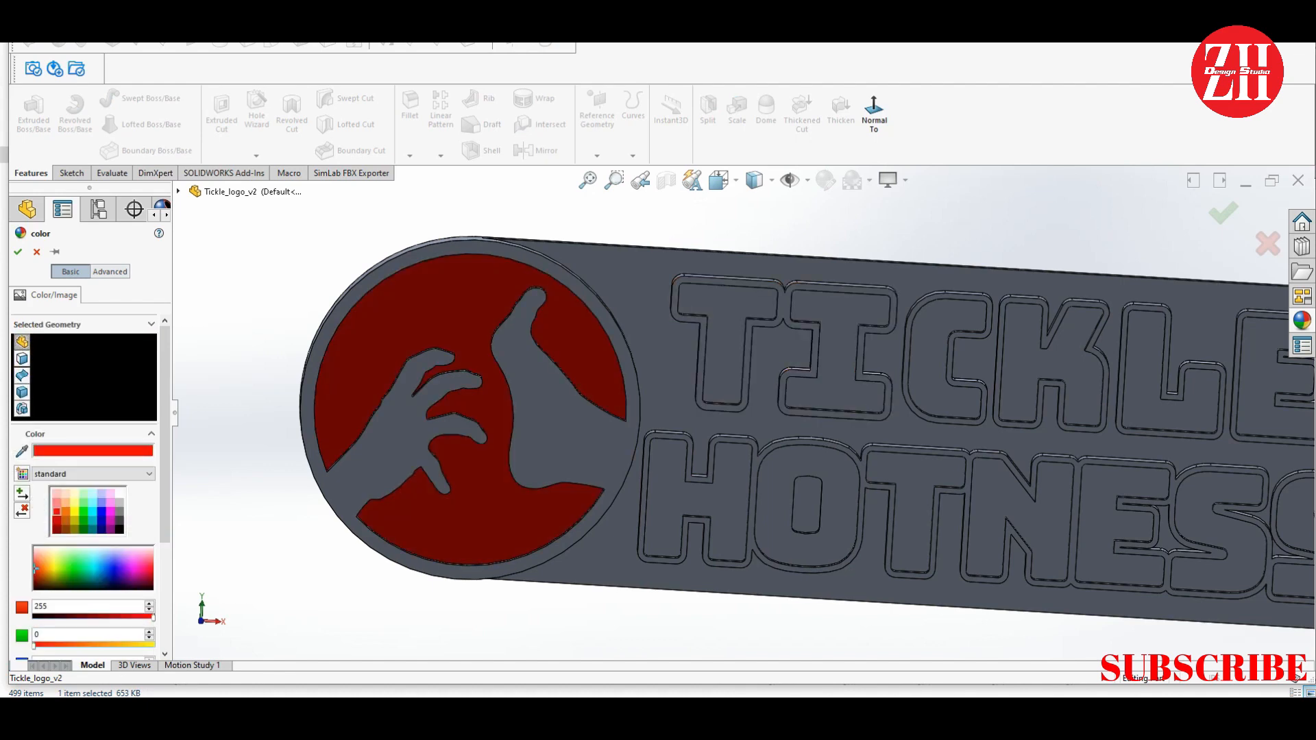
Apply the same red to the entire letter-border extrusion feature and accept the appearance
{"action": "left_click", "coordinate": [22, 409]}
{"action": "left_click", "coordinate": [748, 382]}
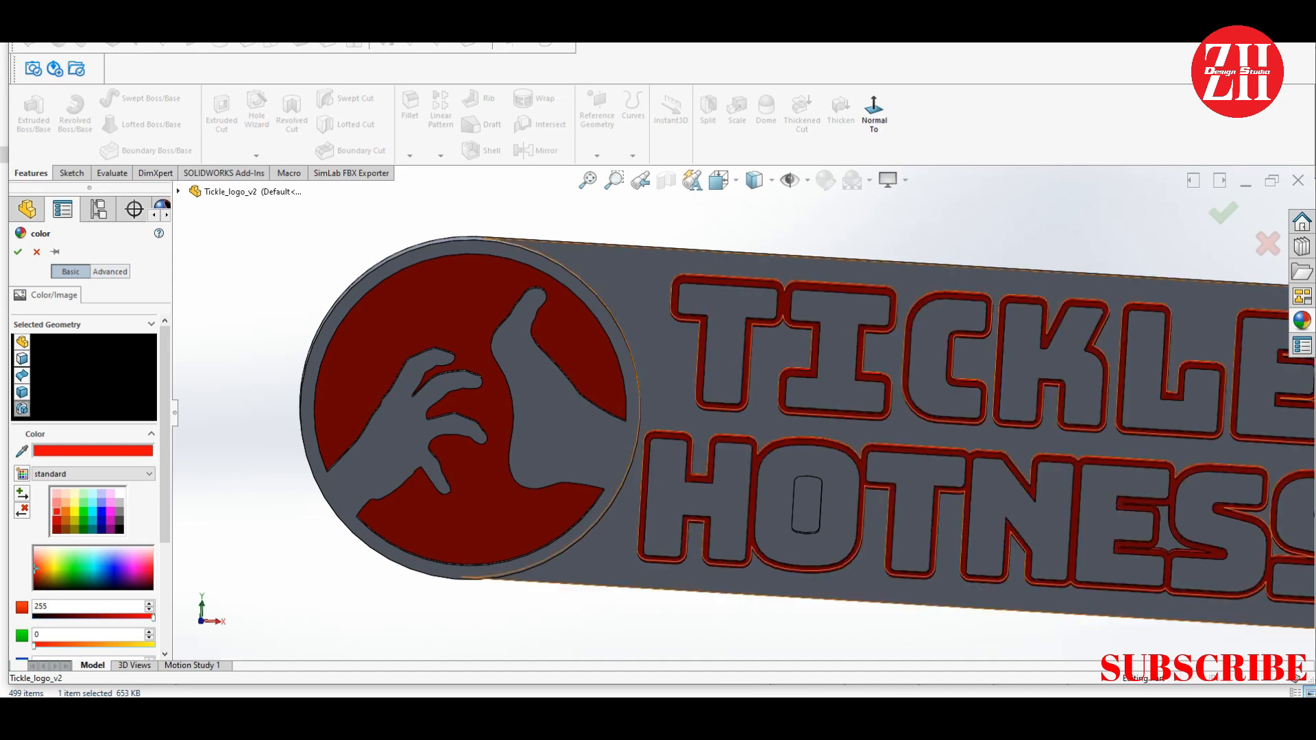
{"action": "scroll", "coordinate": [748, 394], "scroll_direction": "up", "scroll_amount": 4}
{"action": "scroll", "coordinate": [1134, 400], "scroll_direction": "down", "scroll_amount": 5}
{"action": "scroll", "coordinate": [1000, 391], "scroll_direction": "down", "scroll_amount": 5}
{"action": "middle_click_drag", "start_coordinate": [999, 391], "coordinate": [987, 427]}
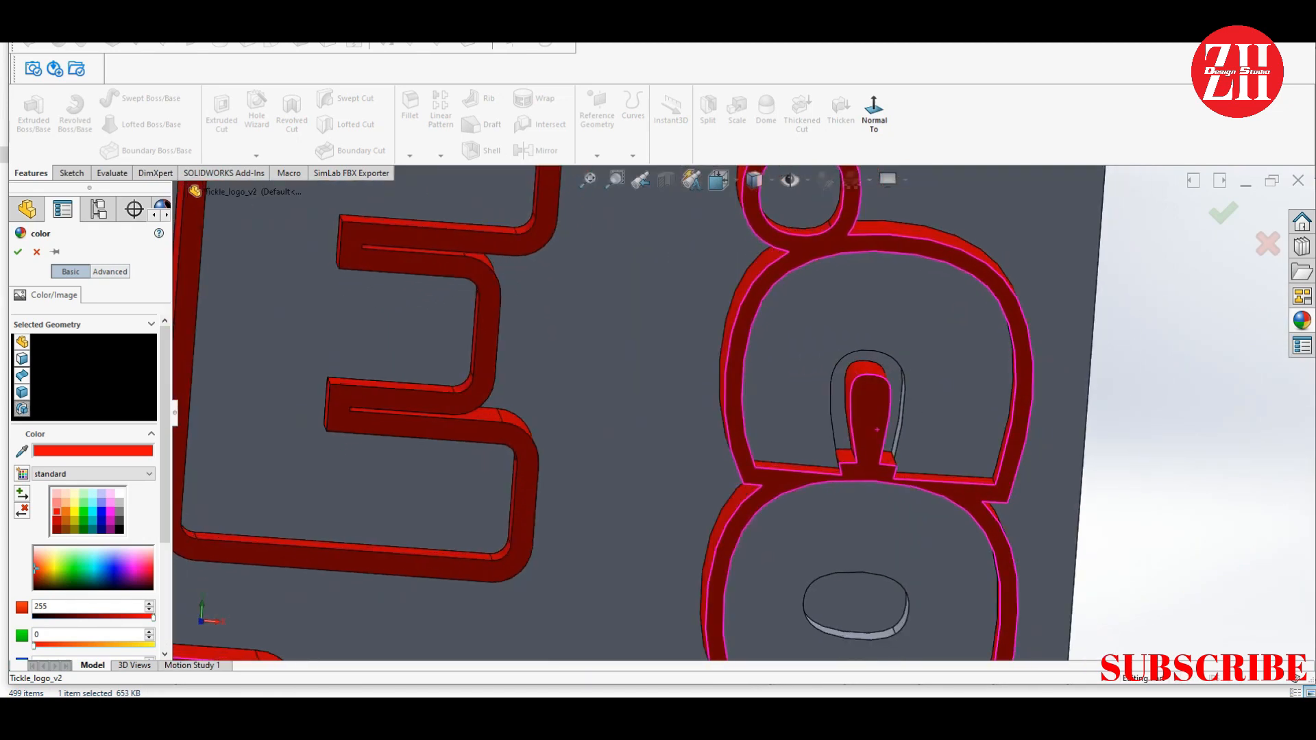
{"action": "scroll", "coordinate": [749, 408], "scroll_direction": "up", "scroll_amount": 4}
{"action": "left_click", "coordinate": [18, 252]}
Edit the letter-border extrusion's sketch and delete the two short end segments of the offset inside the c of .com
{"action": "scroll", "coordinate": [747, 342], "scroll_direction": "up", "scroll_amount": 3}
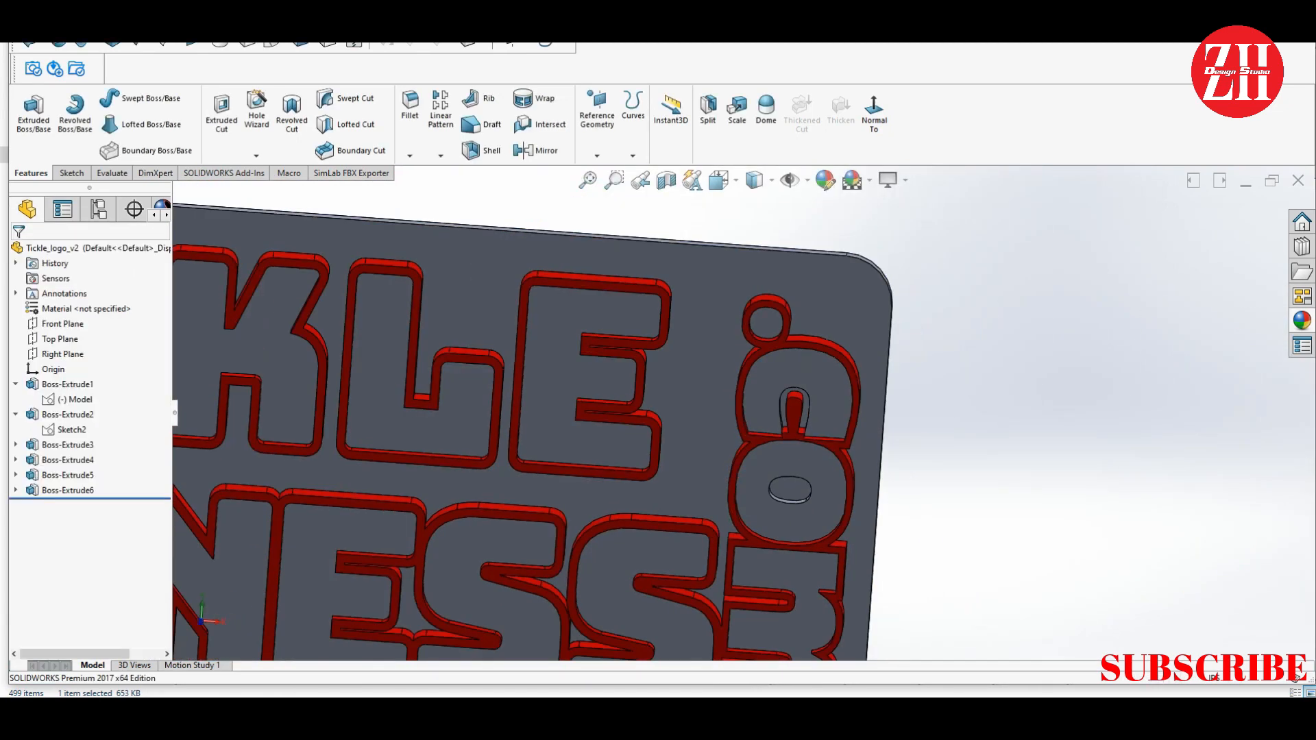
{"action": "scroll", "coordinate": [734, 336], "scroll_direction": "down", "scroll_amount": 4}
{"action": "mouse_move", "coordinate": [847, 419]}
{"action": "middle_mouse_down"}
{"action": "mouse_move", "coordinate": [819, 422]}
{"action": "mouse_move", "coordinate": [846, 431]}
{"action": "middle_mouse_up"}
{"action": "scroll", "coordinate": [846, 431], "scroll_direction": "down", "scroll_amount": 1}
{"action": "scroll", "coordinate": [791, 433], "scroll_direction": "down", "scroll_amount": 1}
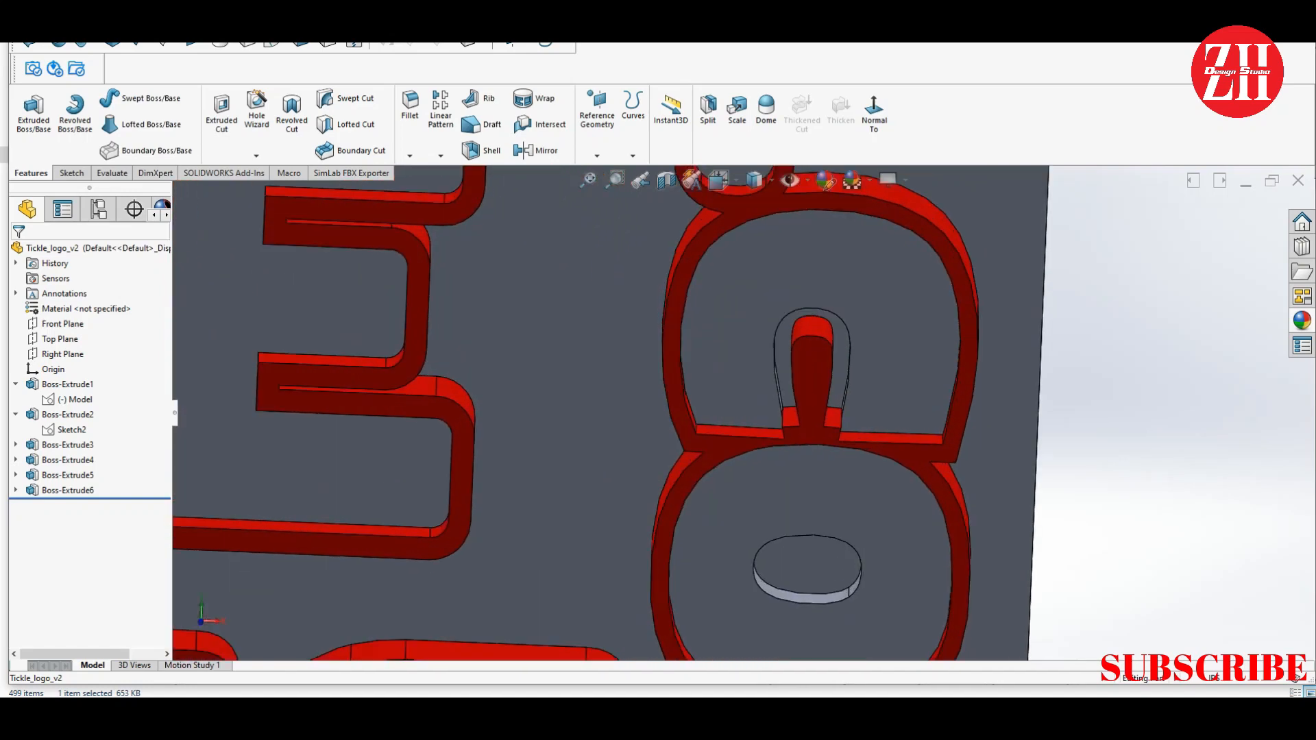
{"action": "left_click", "coordinate": [791, 433]}
{"action": "left_click", "coordinate": [836, 385]}
{"action": "scroll", "coordinate": [798, 447], "scroll_direction": "down", "scroll_amount": 3}
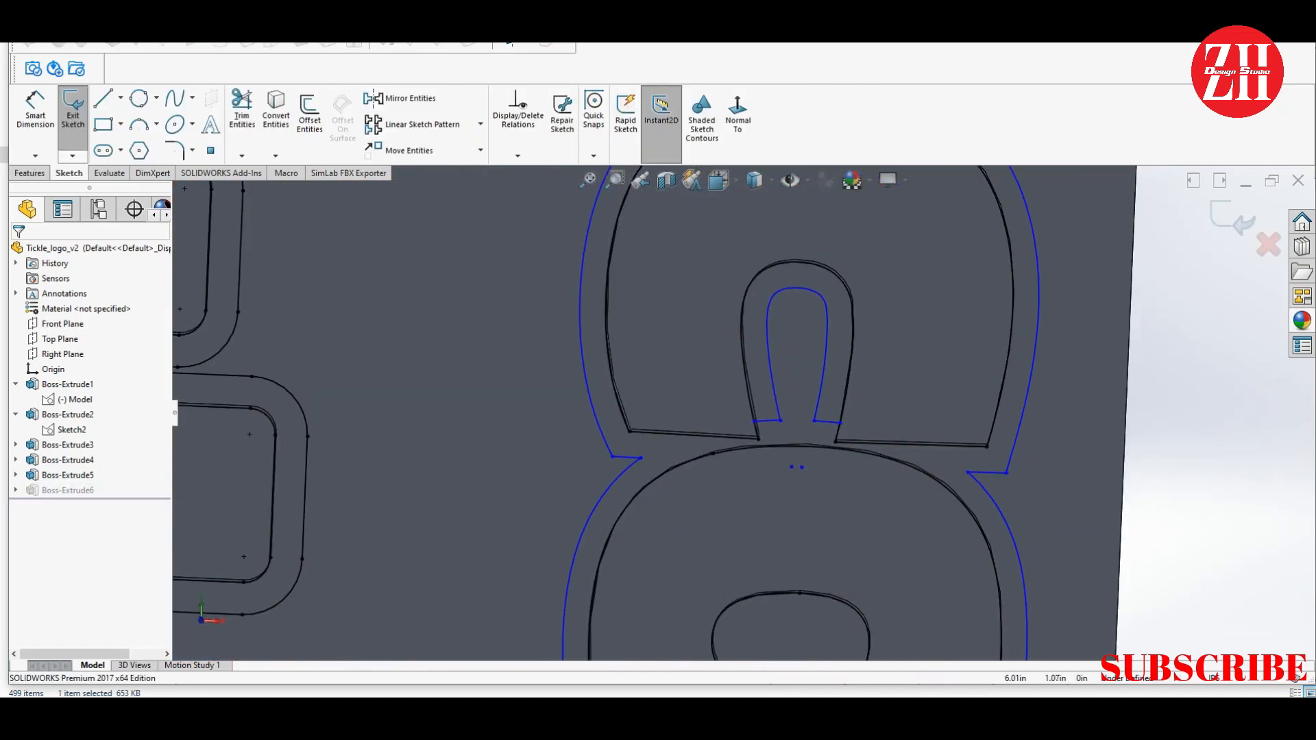
{"action": "left_click", "coordinate": [738, 113]}
{"action": "scroll", "coordinate": [897, 375], "scroll_direction": "down", "scroll_amount": 6}
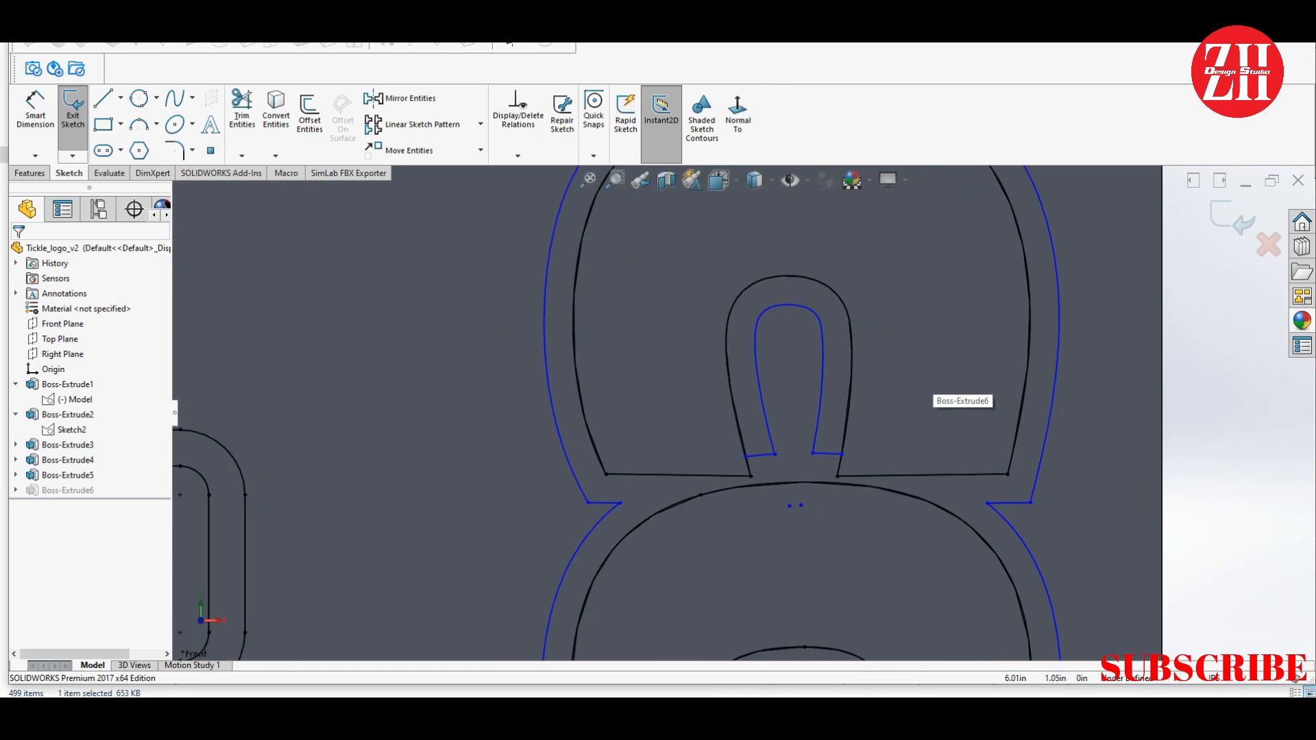
{"action": "left_click", "coordinate": [759, 455]}
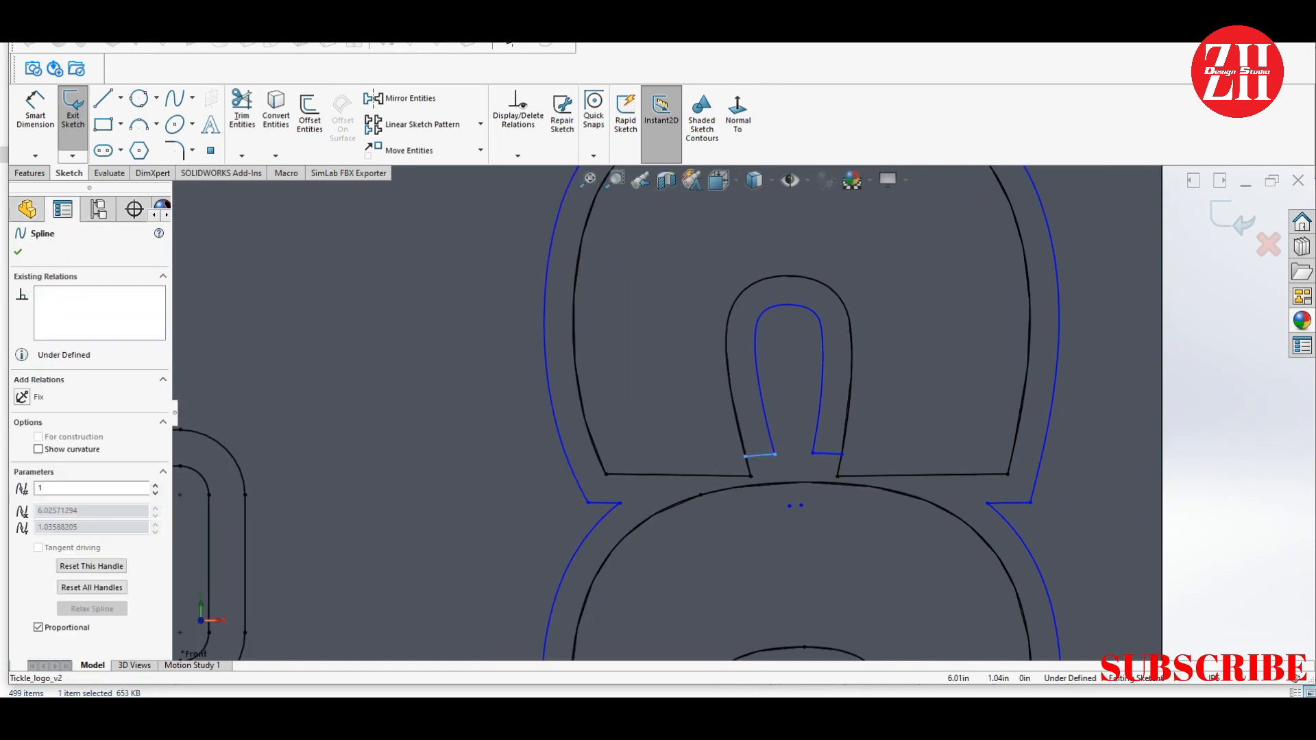
{"action": "key", "text": "Delete"}
{"action": "key", "text": "Delete"}
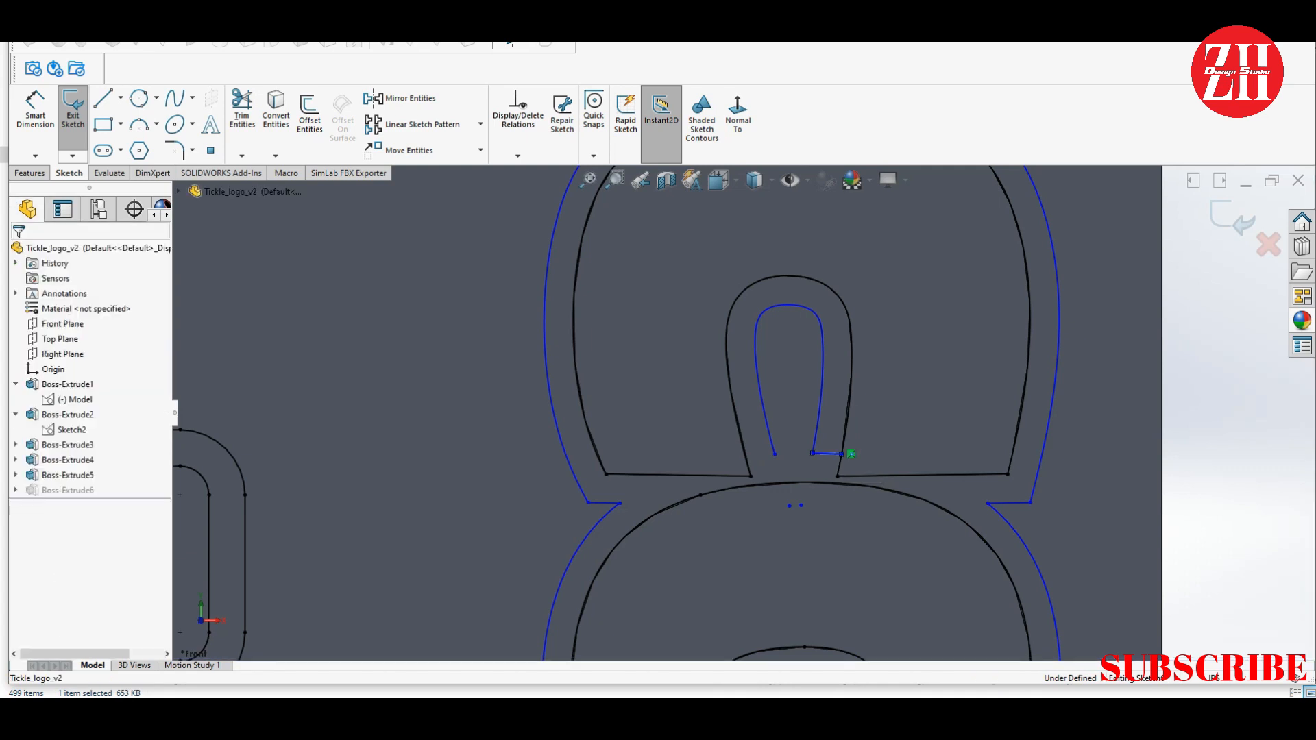
Extend both open ends of the c's inner offset curve to the o's outline and rebuild the model
{"action": "left_click", "coordinate": [241, 111]}
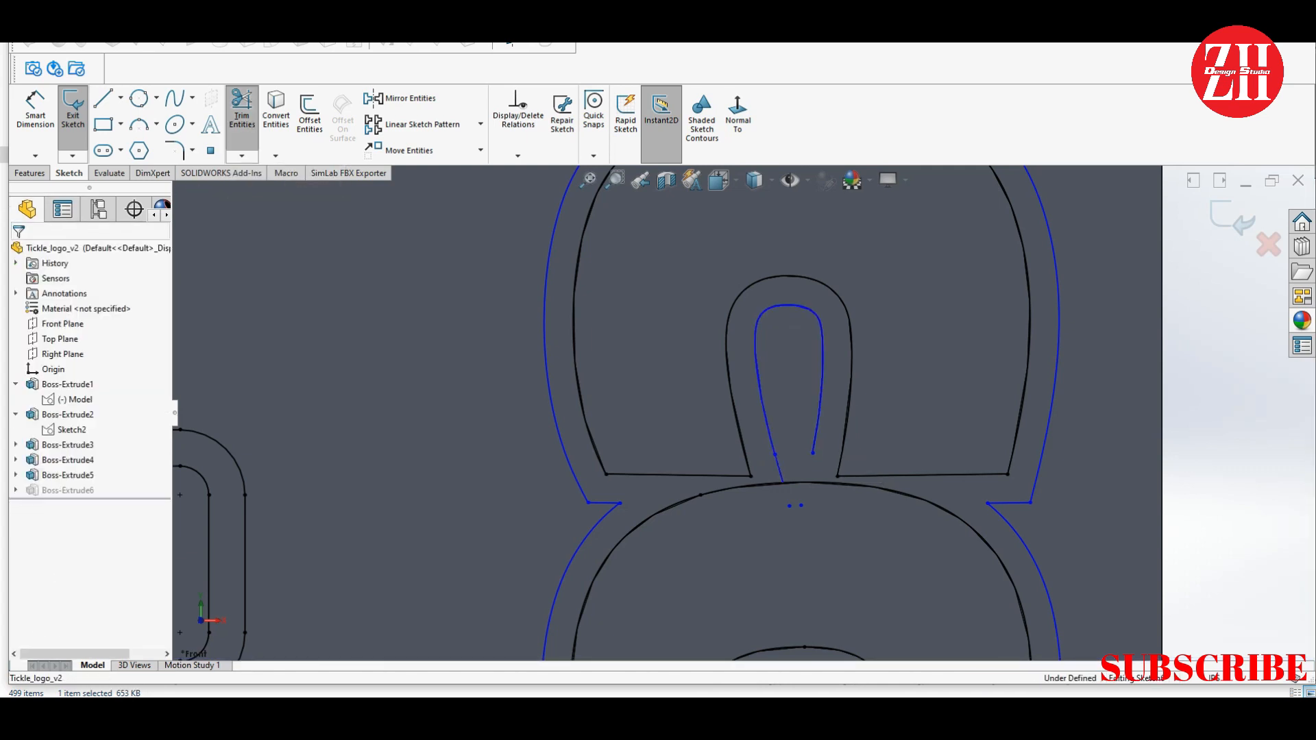
{"action": "key", "text": "Escape"}
{"action": "scroll", "coordinate": [742, 413], "scroll_direction": "up", "scroll_amount": 3}
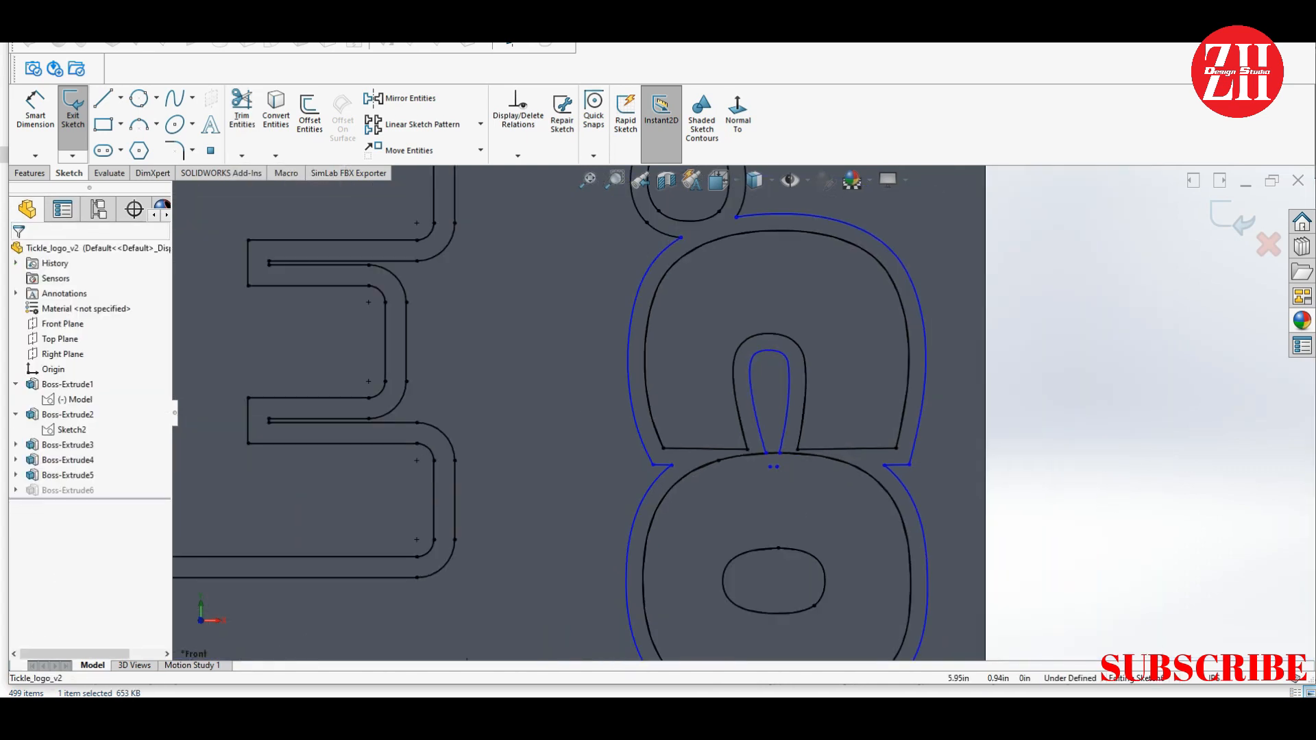
{"action": "scroll", "coordinate": [738, 409], "scroll_direction": "up", "scroll_amount": 2}
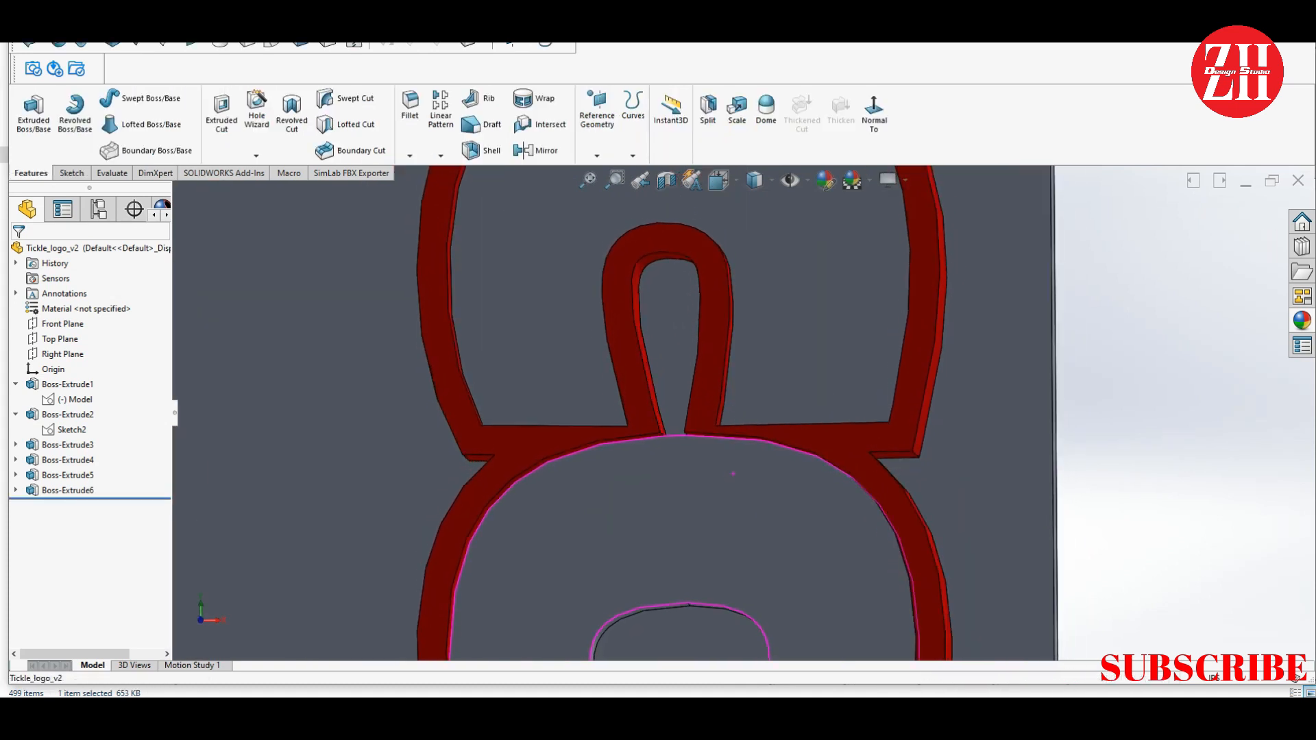
Apply a dark grey colour (RGB 64, 64, 64) to the front face of the hands and rim and to the disc's outer side
{"action": "scroll", "coordinate": [742, 432], "scroll_direction": "up", "scroll_amount": 11}
{"action": "scroll", "coordinate": [301, 439], "scroll_direction": "down", "scroll_amount": 5}
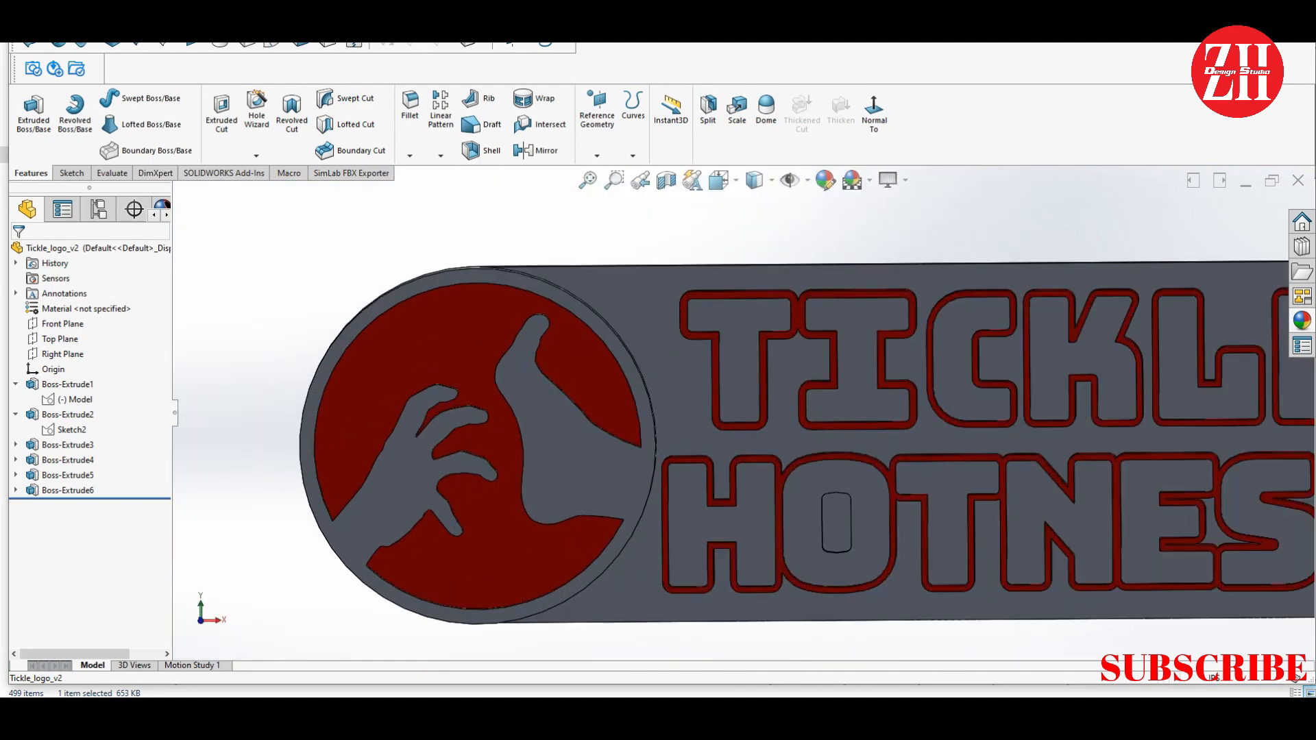
{"action": "scroll", "coordinate": [500, 415], "scroll_direction": "down", "scroll_amount": 3}
{"action": "left_click", "coordinate": [501, 415]}
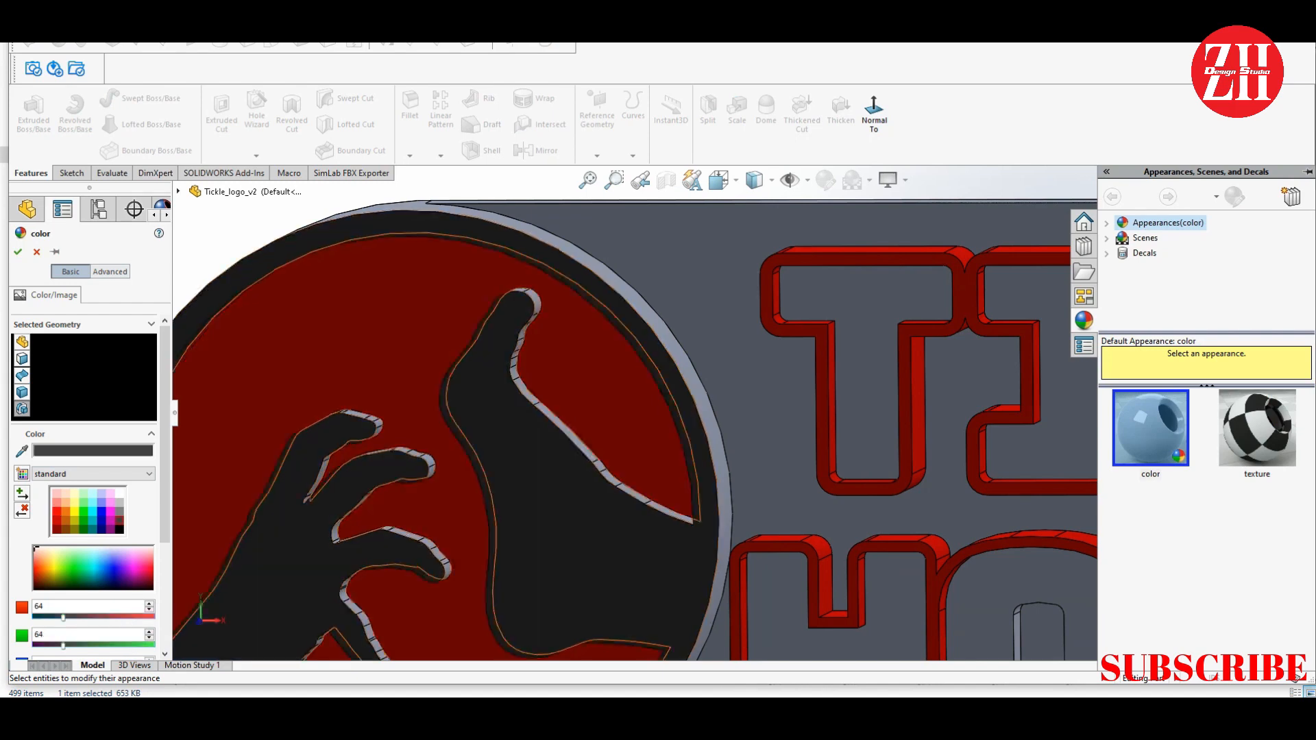
{"action": "scroll", "coordinate": [656, 341], "scroll_direction": "up", "scroll_amount": 4}
{"action": "scroll", "coordinate": [657, 340], "scroll_direction": "down", "scroll_amount": 4}
{"action": "scroll", "coordinate": [657, 341], "scroll_direction": "up", "scroll_amount": 4}
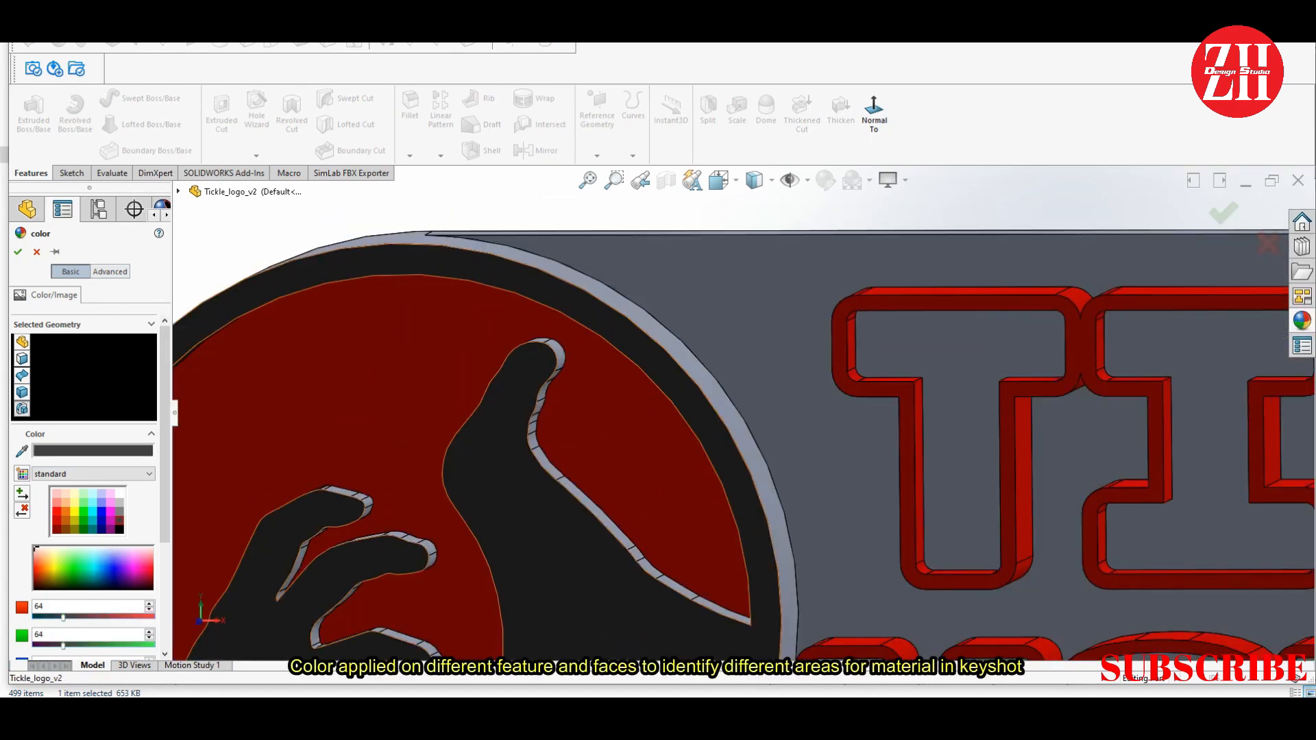
{"action": "left_click", "coordinate": [706, 393]}
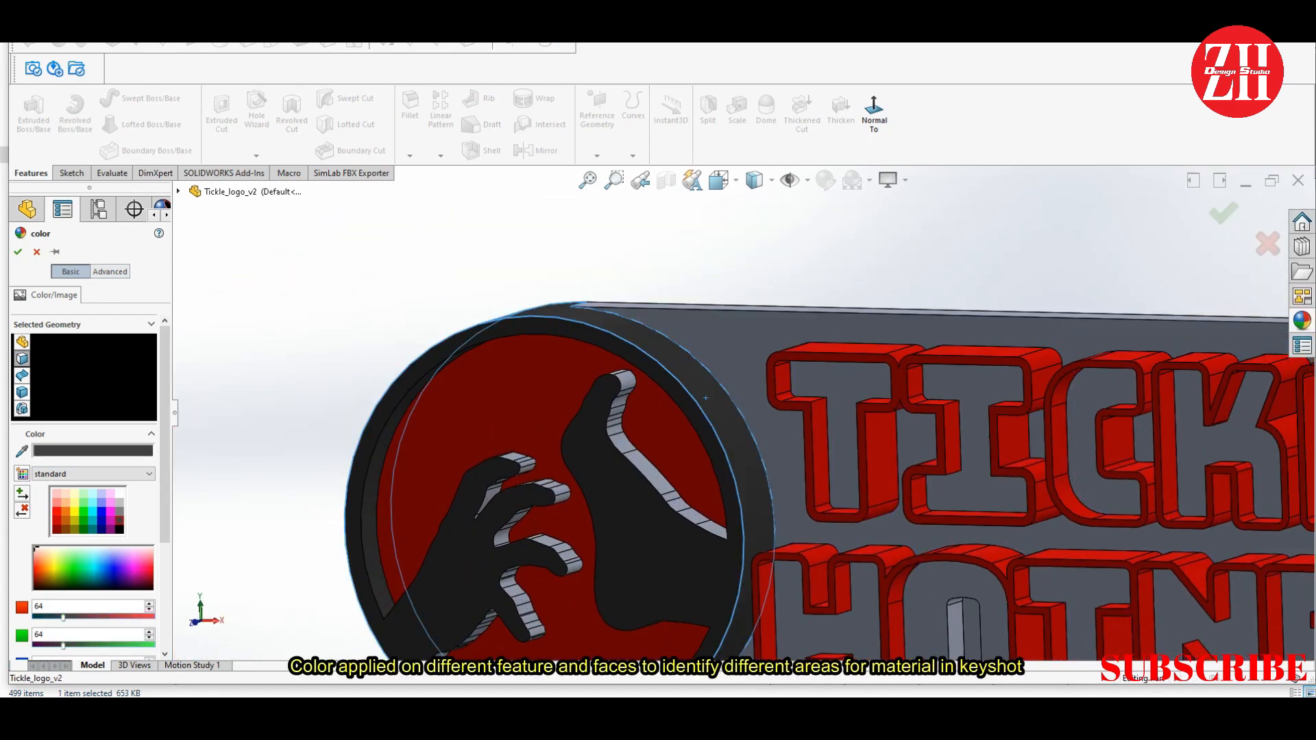
Extend the dark grey colour to the hands' side faces and the raised lettering by colouring whole features, then accept it
{"action": "left_click", "coordinate": [22, 409]}
{"action": "scroll", "coordinate": [593, 519], "scroll_direction": "down", "scroll_amount": 3}
{"action": "left_click", "coordinate": [720, 467]}
{"action": "scroll", "coordinate": [739, 413], "scroll_direction": "up", "scroll_amount": 2}
{"action": "left_click", "coordinate": [950, 384]}
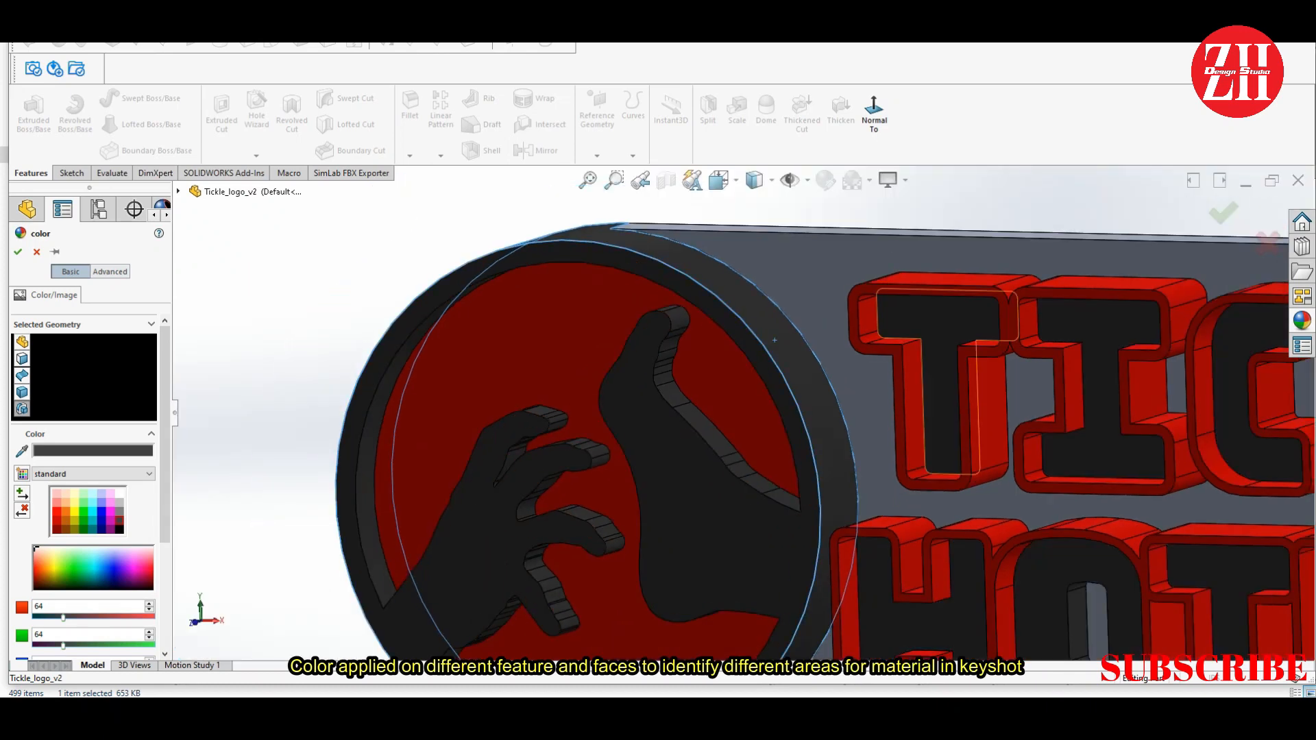
{"action": "middle_click_drag", "start_coordinate": [949, 383], "coordinate": [1000, 367]}
{"action": "scroll", "coordinate": [743, 411], "scroll_direction": "up", "scroll_amount": 4}
{"action": "scroll", "coordinate": [446, 384], "scroll_direction": "down", "scroll_amount": 3}
{"action": "scroll", "coordinate": [445, 383], "scroll_direction": "up", "scroll_amount": 3}
{"action": "scroll", "coordinate": [1130, 329], "scroll_direction": "down", "scroll_amount": 4}
{"action": "scroll", "coordinate": [743, 415], "scroll_direction": "up", "scroll_amount": 3}
{"action": "left_click", "coordinate": [17, 252]}
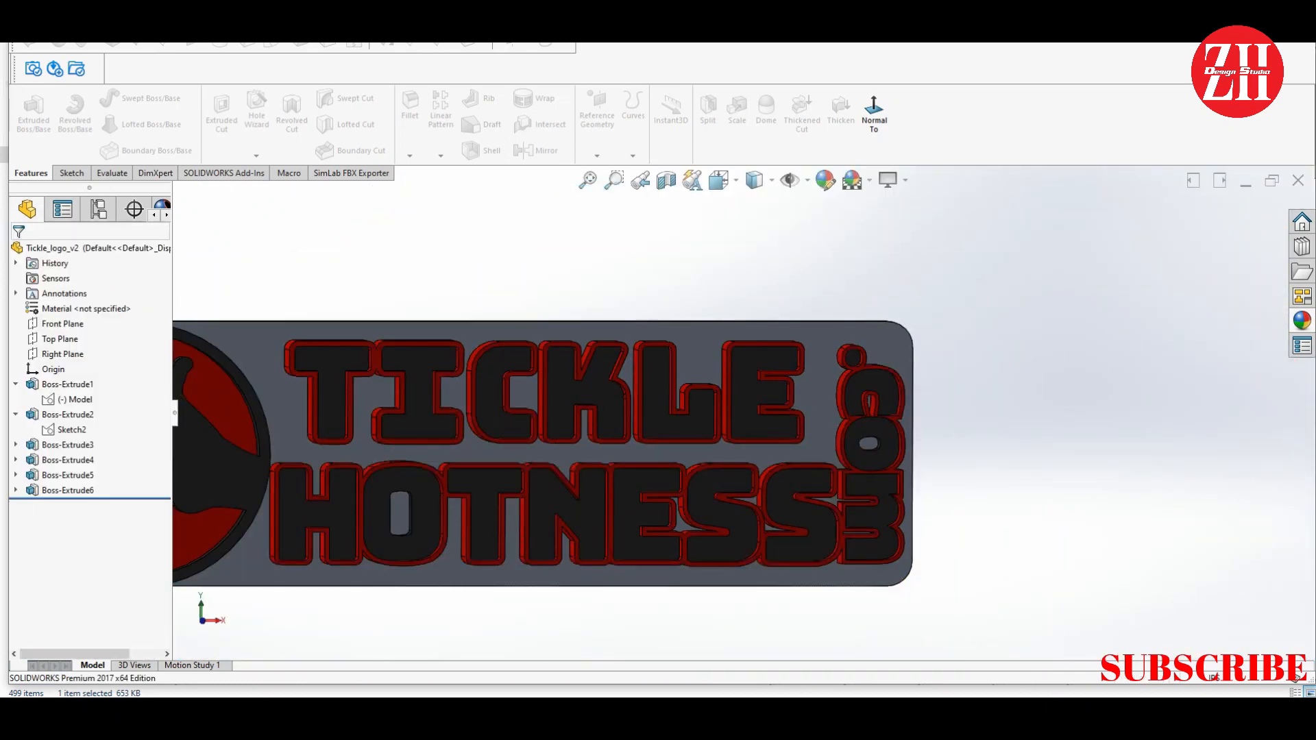
Apply a separate neutral colour to the base plate's extrusion feature
{"action": "left_click", "coordinate": [257, 340]}
{"action": "left_click", "coordinate": [400, 279]}
{"action": "left_click", "coordinate": [445, 355]}
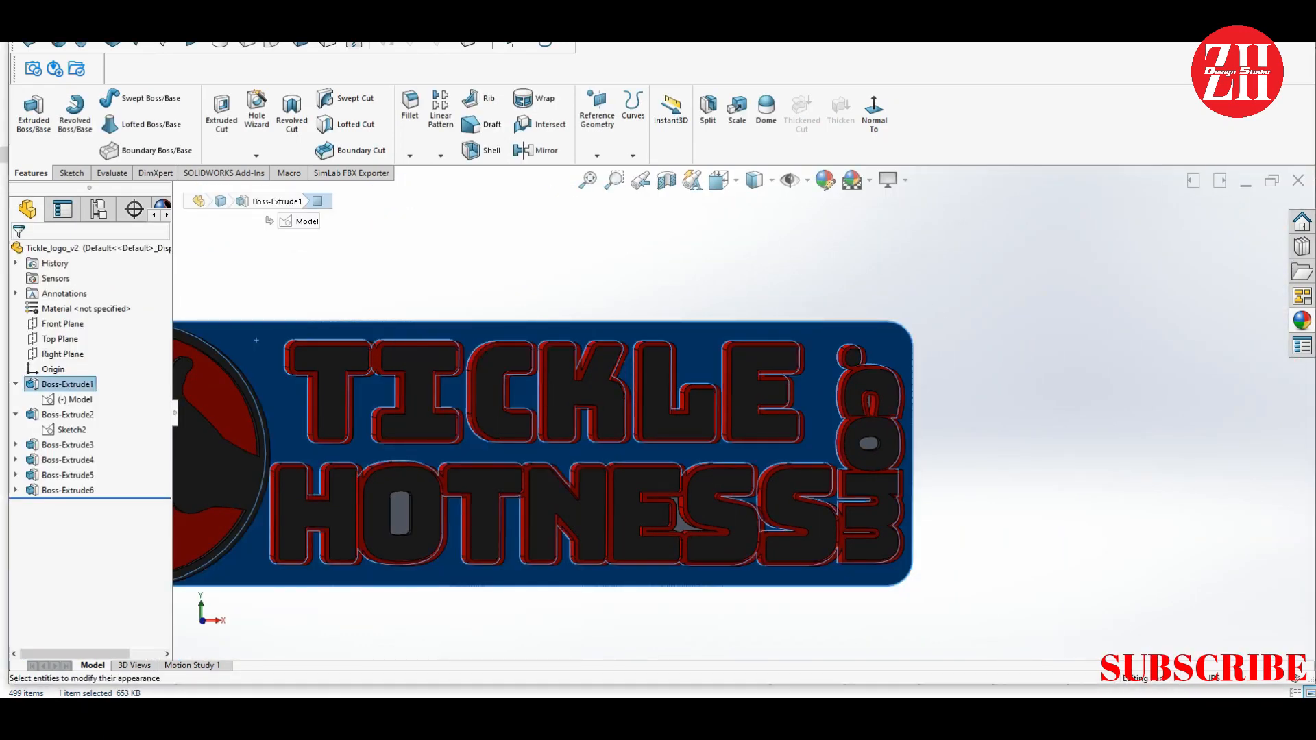
{"action": "left_click", "coordinate": [18, 252]}
{"action": "scroll", "coordinate": [743, 415], "scroll_direction": "up", "scroll_amount": 4}
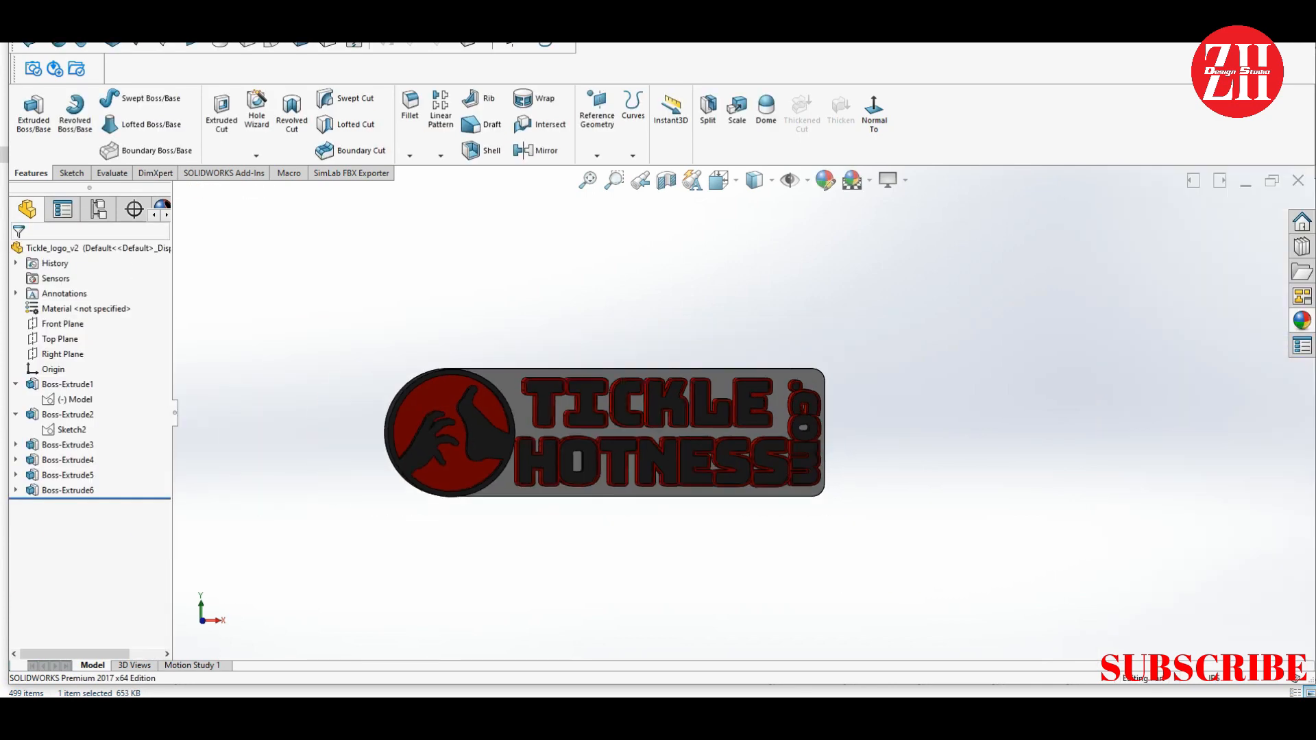
{"action": "middle_click_drag", "start_coordinate": [744, 415], "coordinate": [712, 435]}
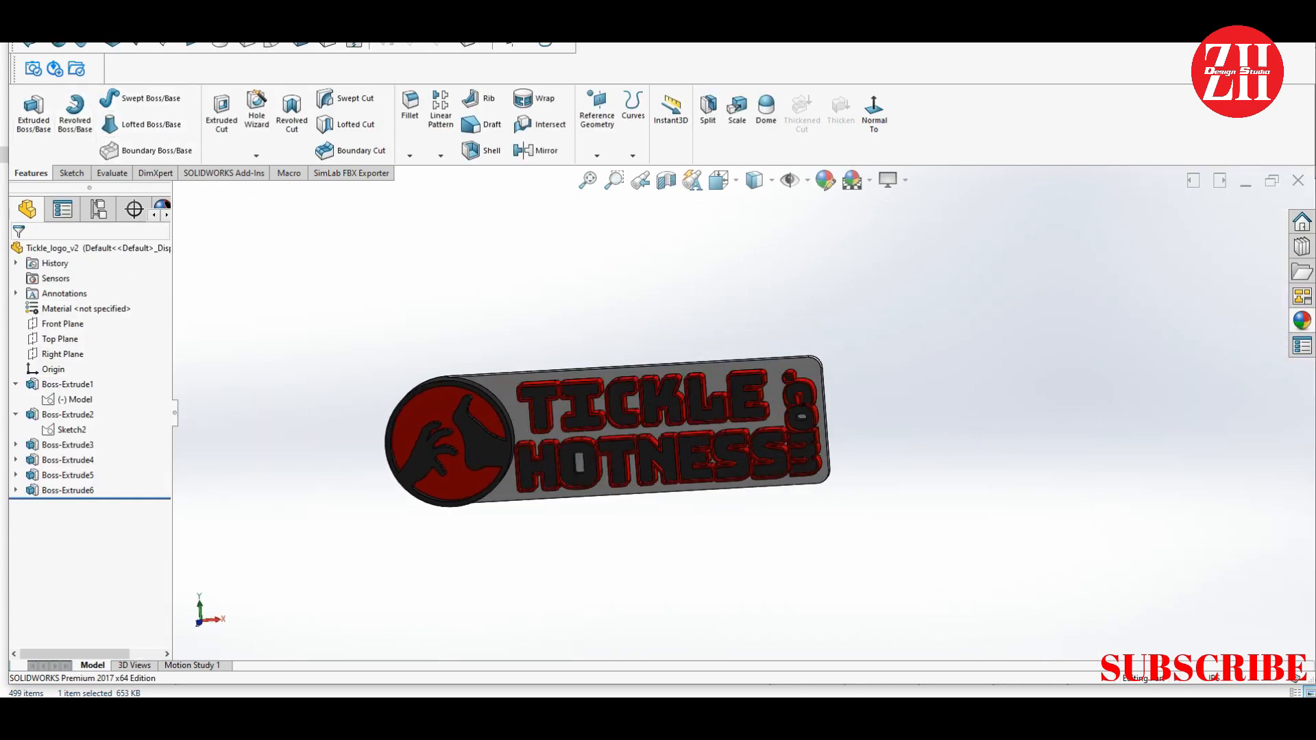
Switch to KeyShot with the logo model, set the camera perspective to 200, and hide the animation timeline
{"action": "left_click", "coordinate": [171, 16]}
{"action": "left_click", "coordinate": [192, 147]}
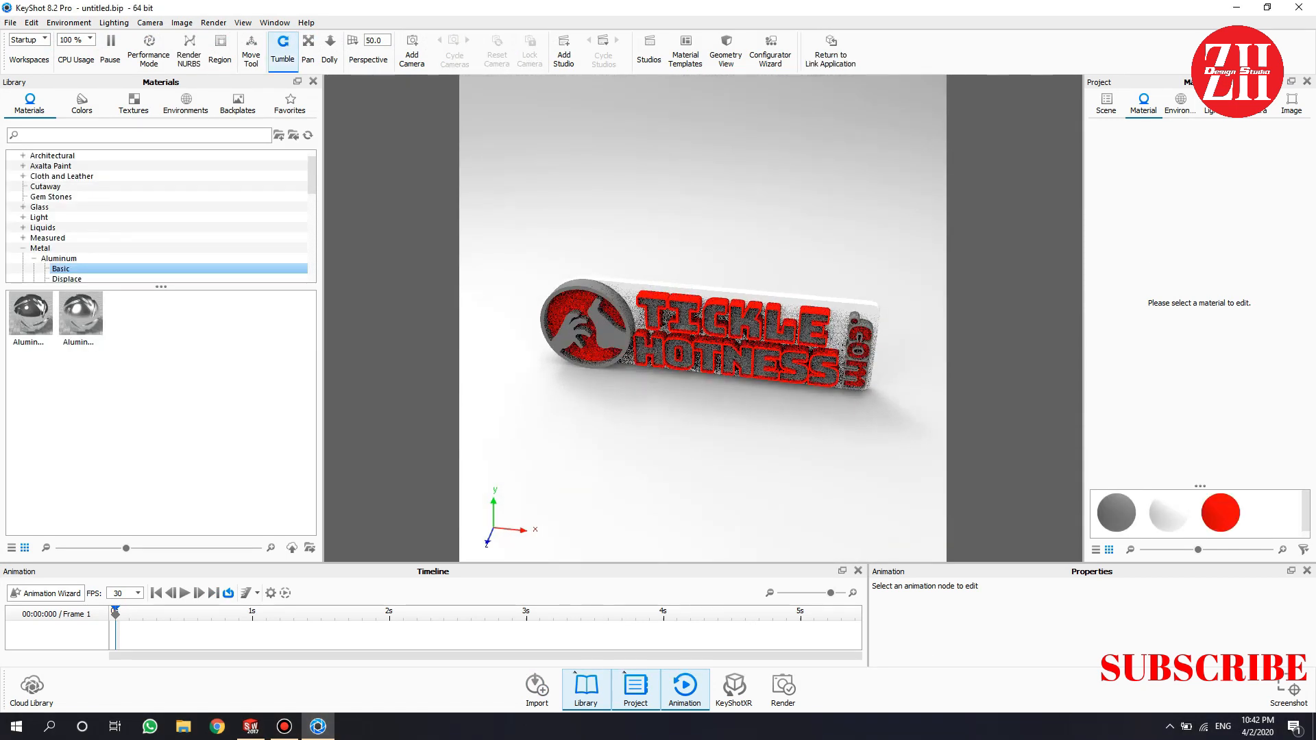
{"action": "type", "text": "200"}
{"action": "key", "text": "Return"}
{"action": "left_click", "coordinate": [684, 690]}
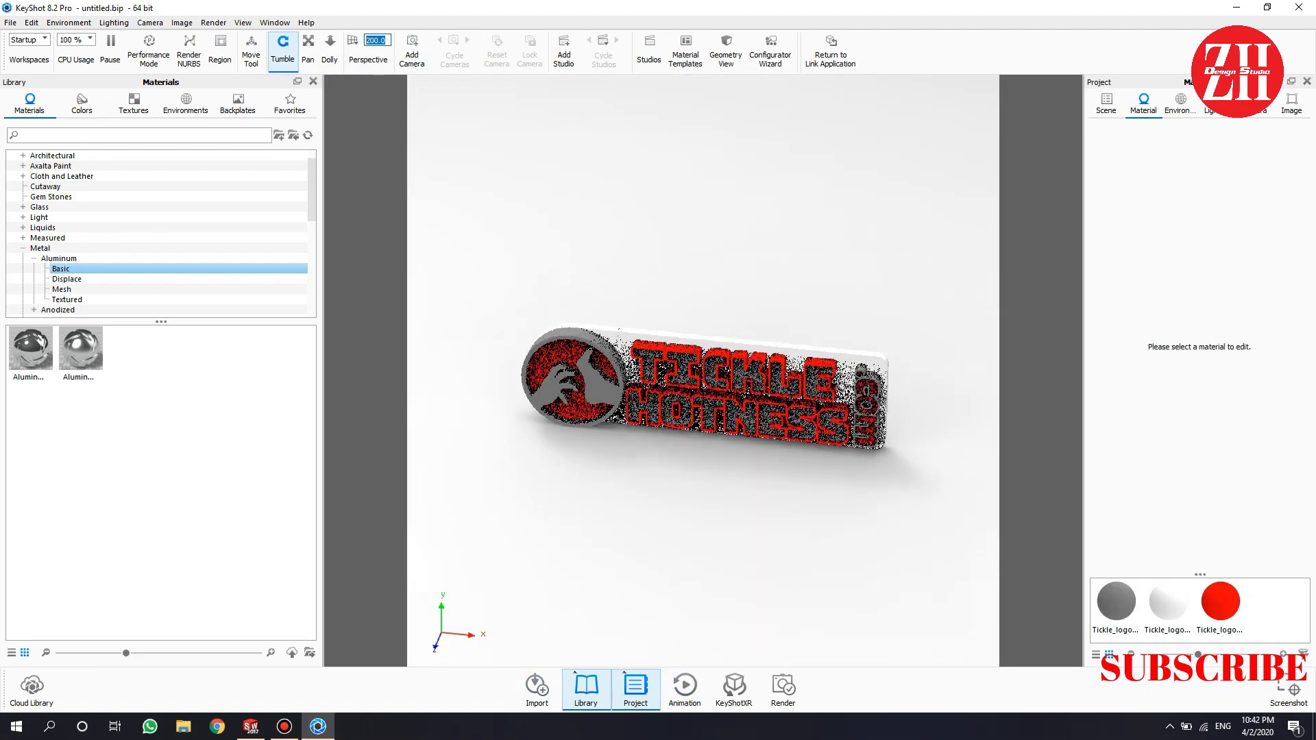
{"action": "scroll", "coordinate": [703, 370], "scroll_direction": "up", "scroll_amount": 3}
Set the image resolution to 1106 x 737 px using a landscape preset
{"action": "left_click", "coordinate": [1290, 104]}
{"action": "left_click", "coordinate": [1280, 143]}
{"action": "mouse_move", "coordinate": [1247, 187]}
{"action": "left_click", "coordinate": [1172, 195]}
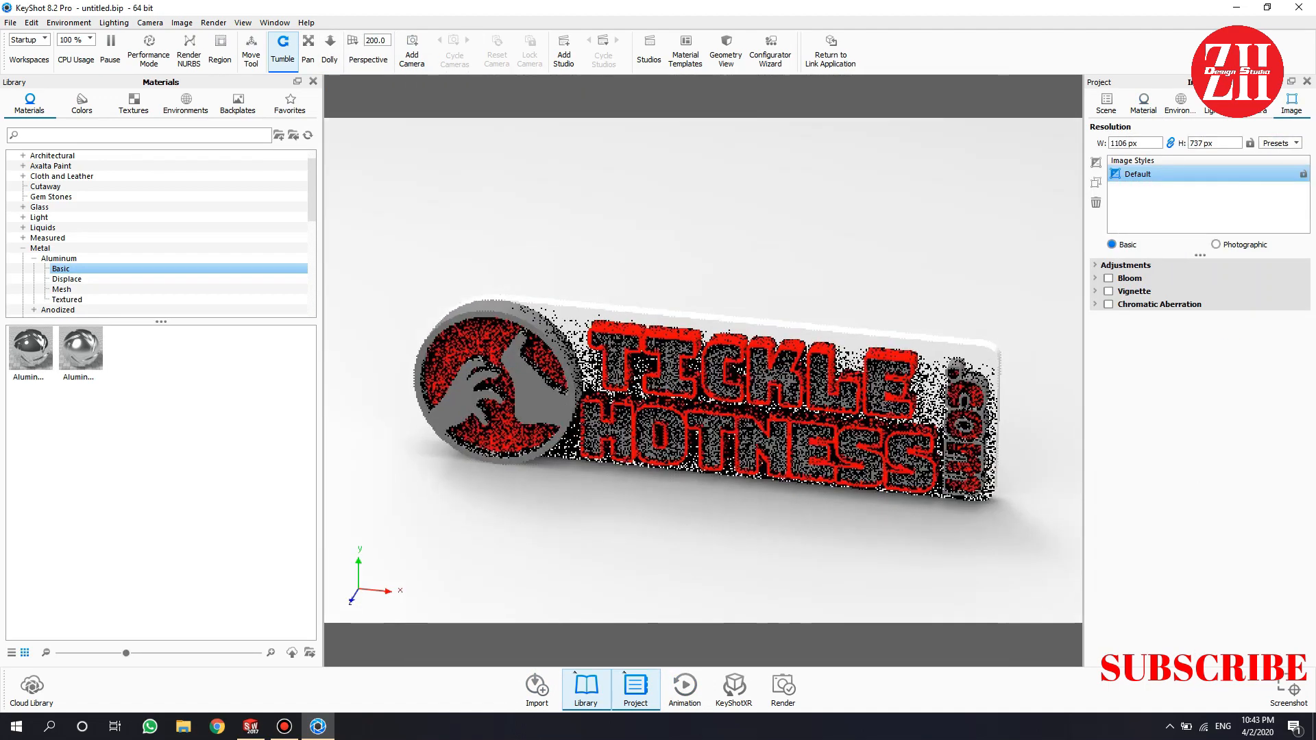
Change the dark grey material of the letters and hands to Plastic with a roughness of 0.1
{"action": "scroll", "coordinate": [703, 371], "scroll_direction": "up", "scroll_amount": 2}
{"action": "middle_click_drag", "start_coordinate": [713, 411], "coordinate": [702, 370]}
{"action": "scroll", "coordinate": [703, 371], "scroll_direction": "down", "scroll_amount": 1}
{"action": "double_click", "coordinate": [753, 325]}
{"action": "left_click", "coordinate": [1261, 178]}
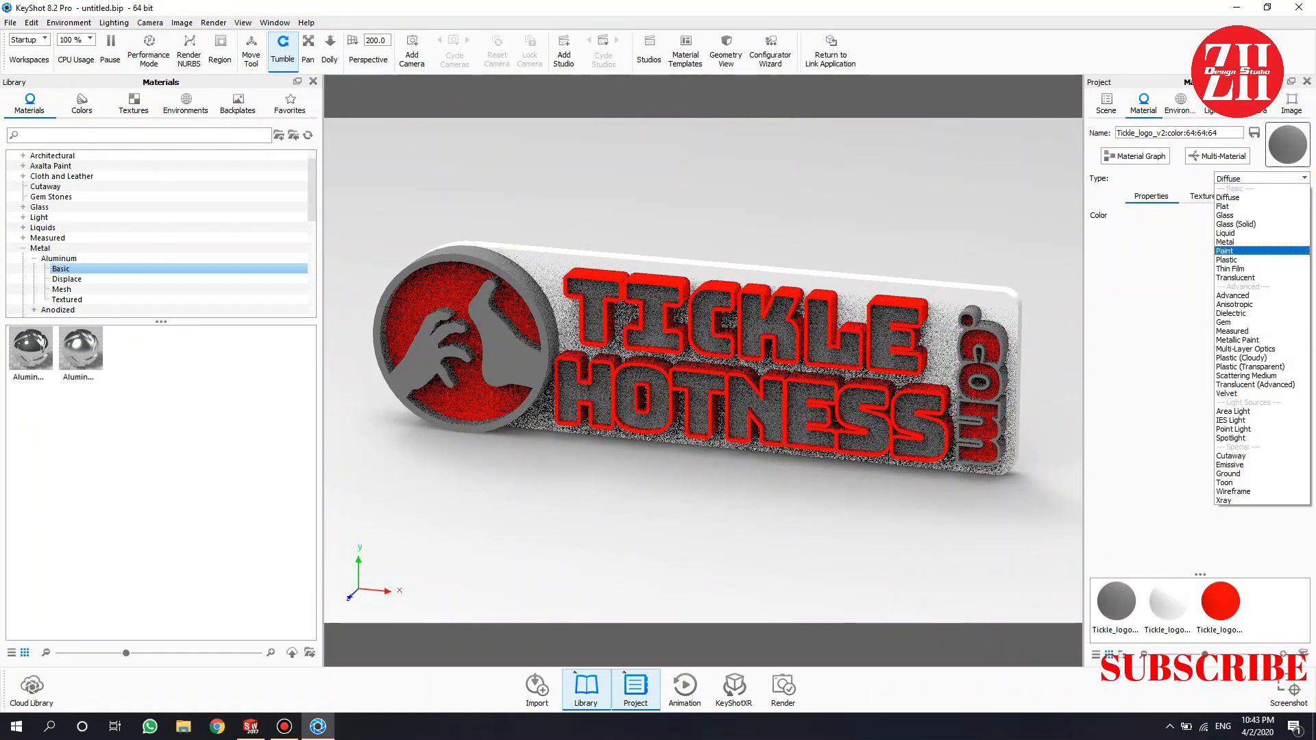
{"action": "left_click", "coordinate": [1242, 261]}
{"action": "double_click", "coordinate": [1257, 255]}
{"action": "type", "text": "0.1"}
{"action": "key", "text": "Return"}
Darken the plastic's diffuse colour on the letters and hands to near-black
{"action": "left_click", "coordinate": [1287, 215]}
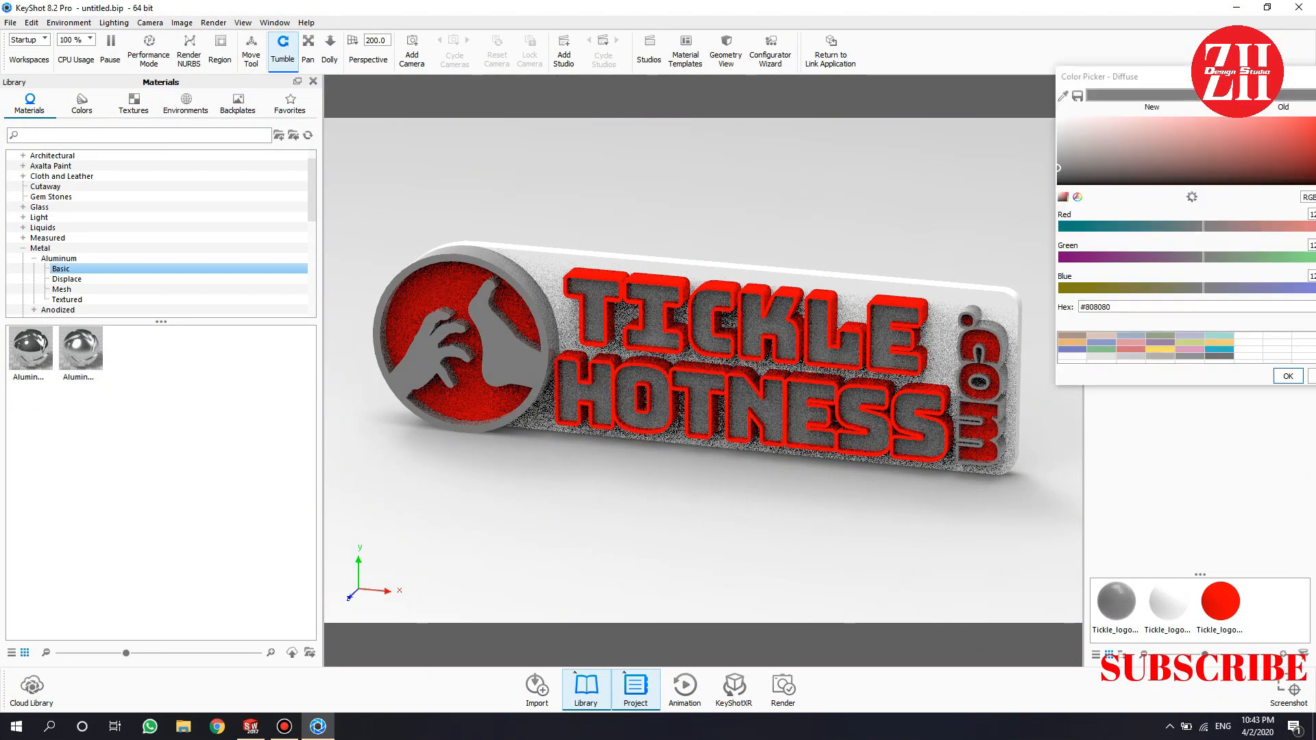
{"action": "left_click", "coordinate": [1058, 181]}
{"action": "left_click", "coordinate": [1058, 183]}
{"action": "left_click_drag", "start_coordinate": [713, 397], "coordinate": [699, 408]}
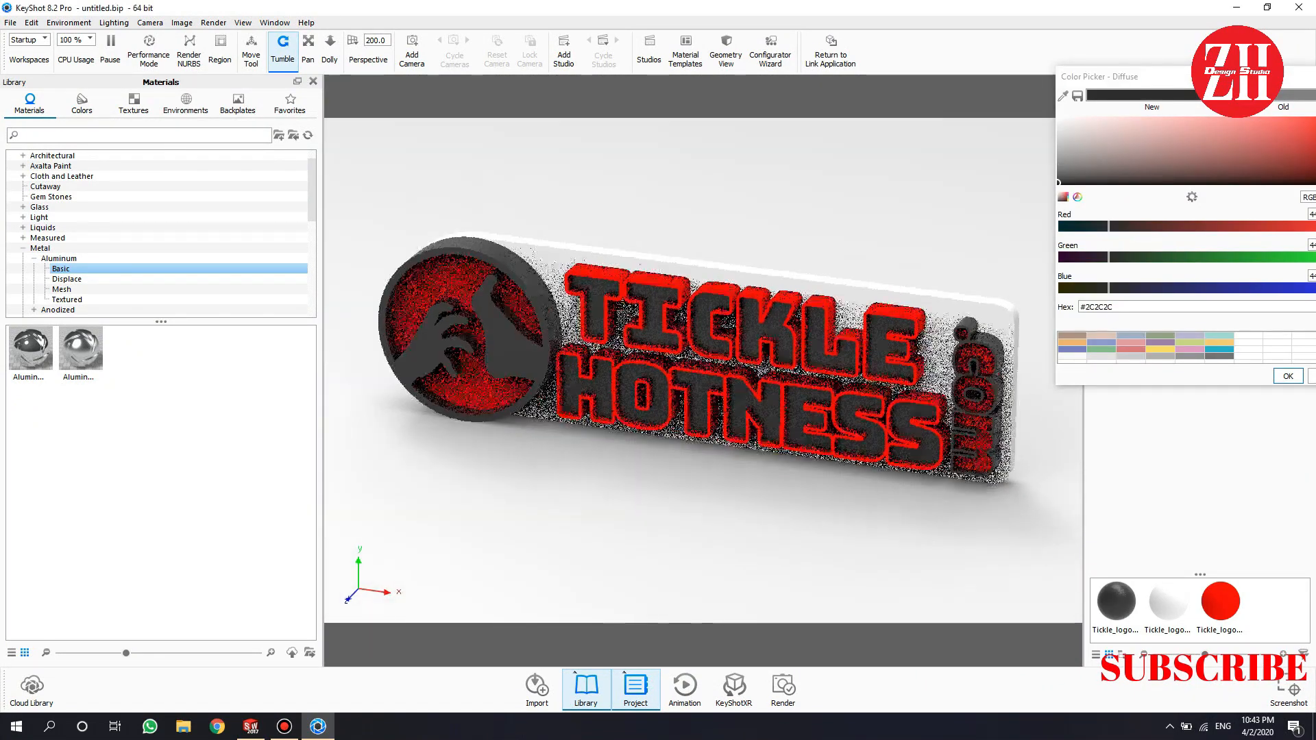
{"action": "left_click", "coordinate": [1057, 184]}
{"action": "left_click_drag", "start_coordinate": [1158, 76], "coordinate": [978, 49]}
{"action": "left_click", "coordinate": [1107, 348]}
Change the red material to Plastic with a roughness of 0.1 and set its diffuse colour to #FF0021
{"action": "double_click", "coordinate": [914, 323]}
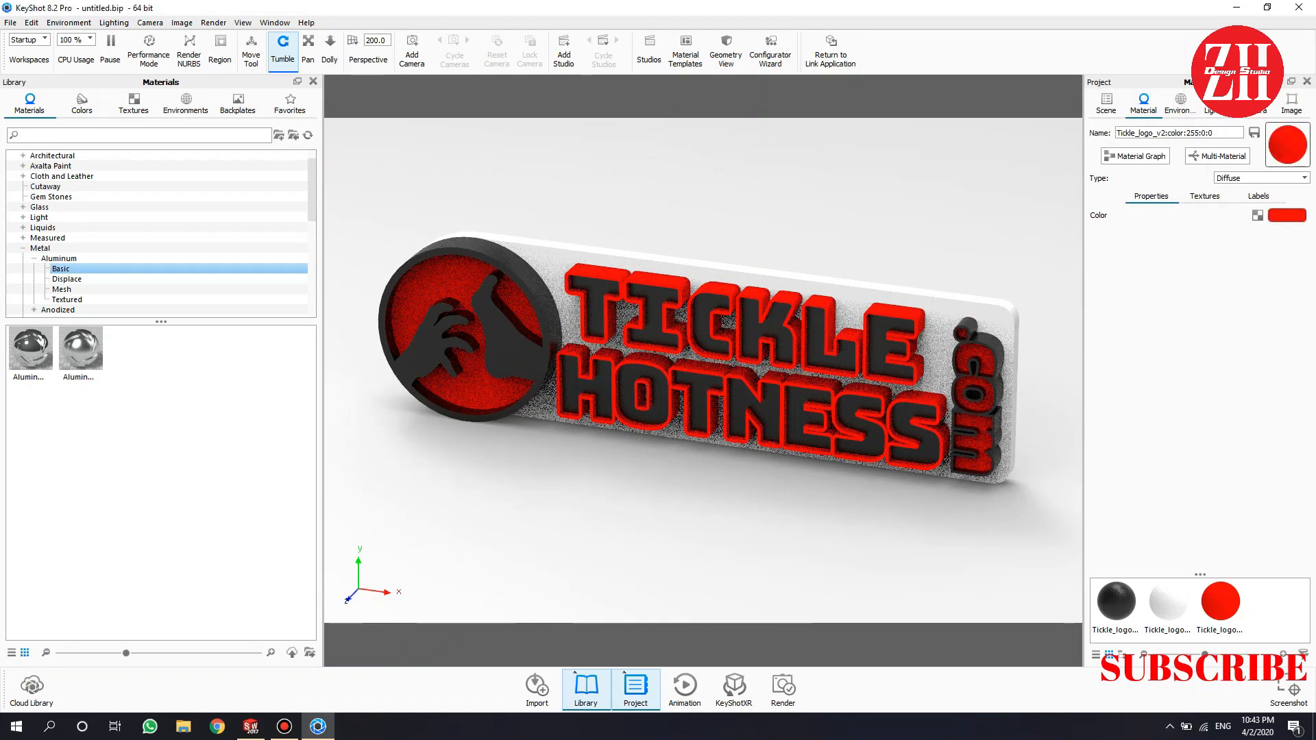
{"action": "left_click", "coordinate": [1261, 178]}
{"action": "left_click", "coordinate": [1226, 260]}
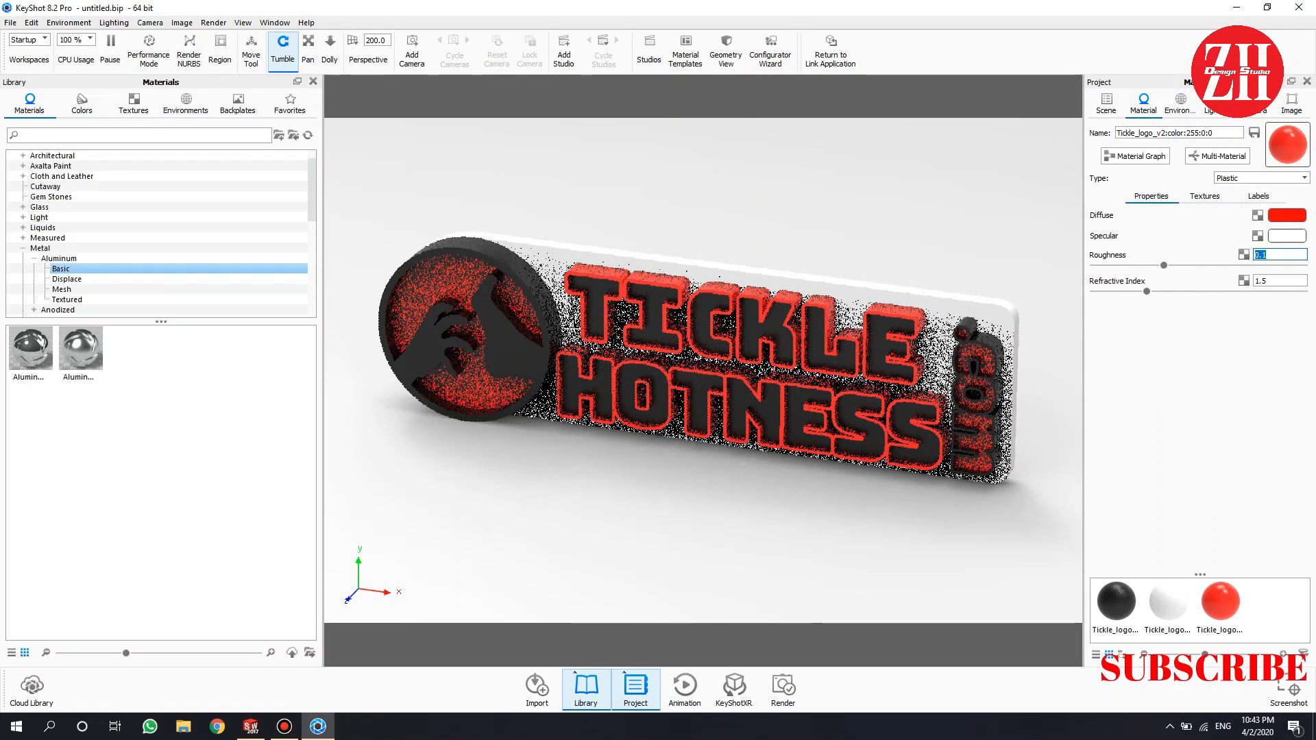
{"action": "left_click", "coordinate": [1286, 215]}
{"action": "left_click_drag", "start_coordinate": [1164, 94], "coordinate": [1163, 91]}
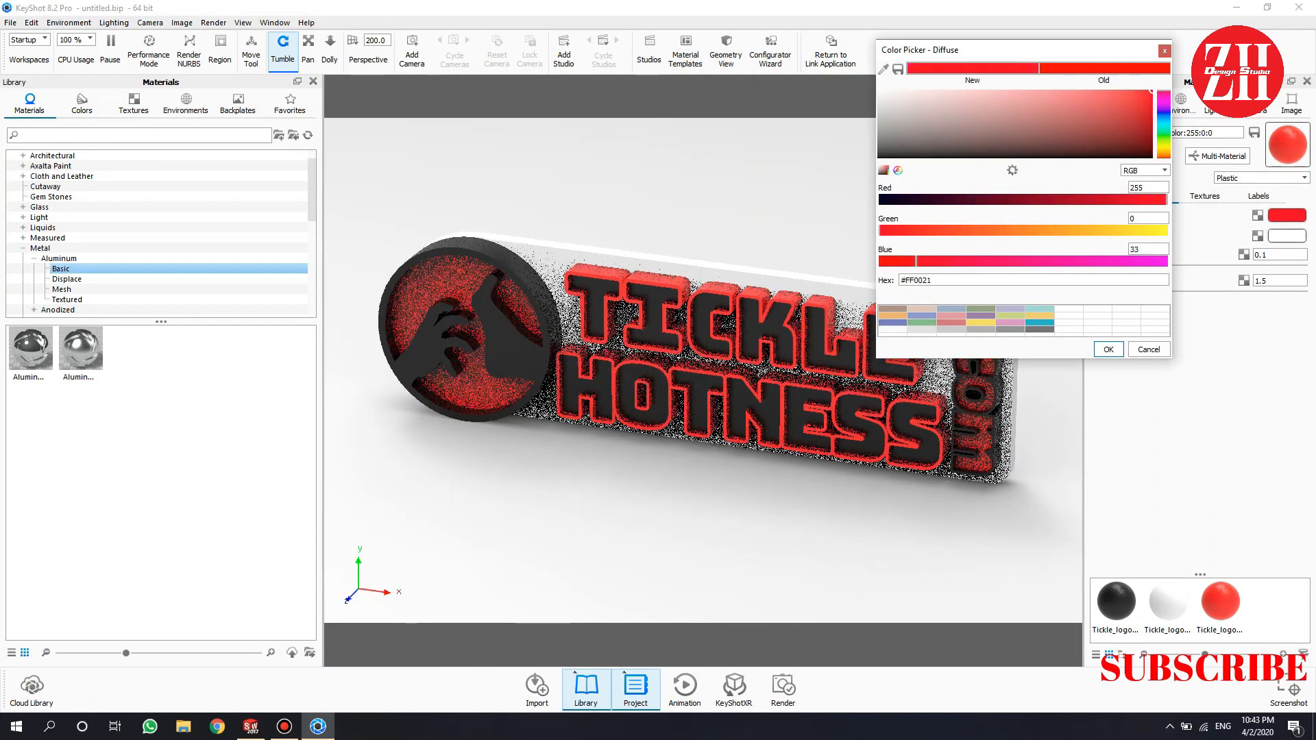
{"action": "left_click", "coordinate": [1108, 350]}
Change the white material of the base plate to Plastic with a roughness of 0.1
{"action": "double_click", "coordinate": [973, 308]}
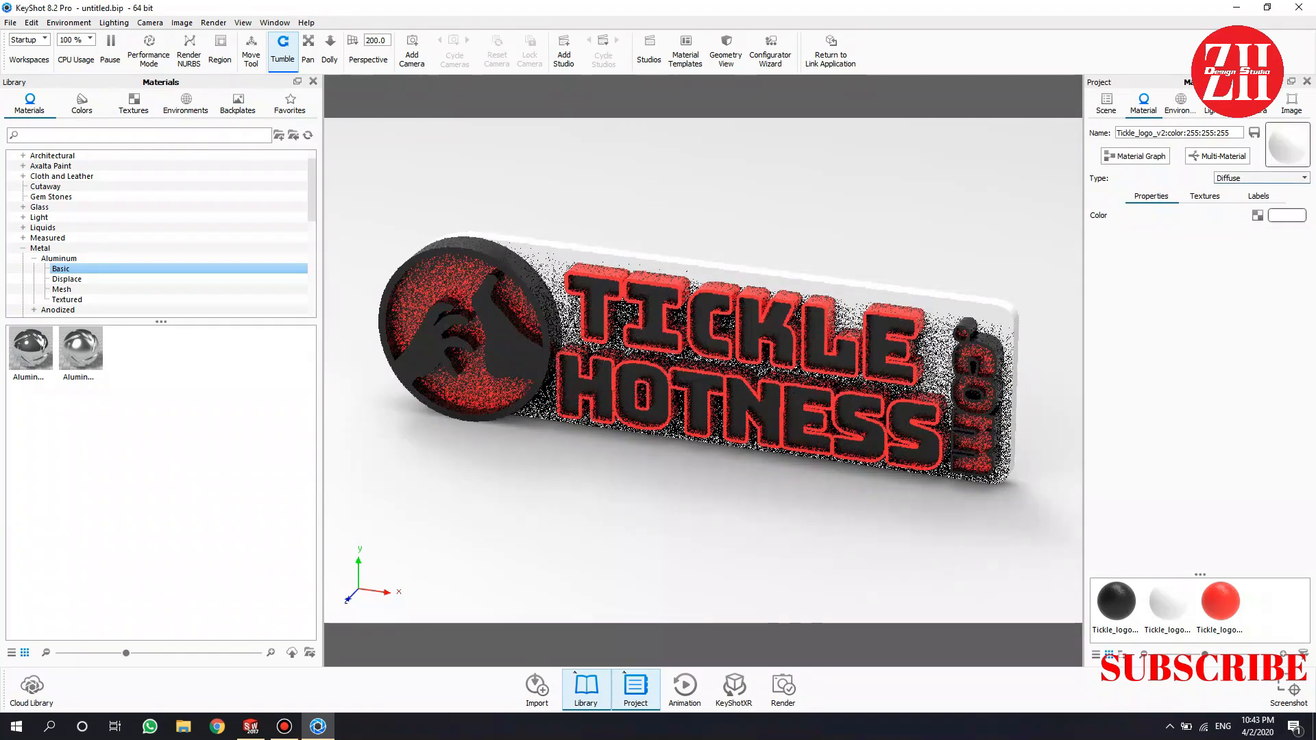
{"action": "left_click", "coordinate": [1261, 178]}
{"action": "left_click", "coordinate": [1226, 258]}
{"action": "double_click", "coordinate": [1274, 255]}
{"action": "type", "text": ".1"}
{"action": "key", "text": "Return"}
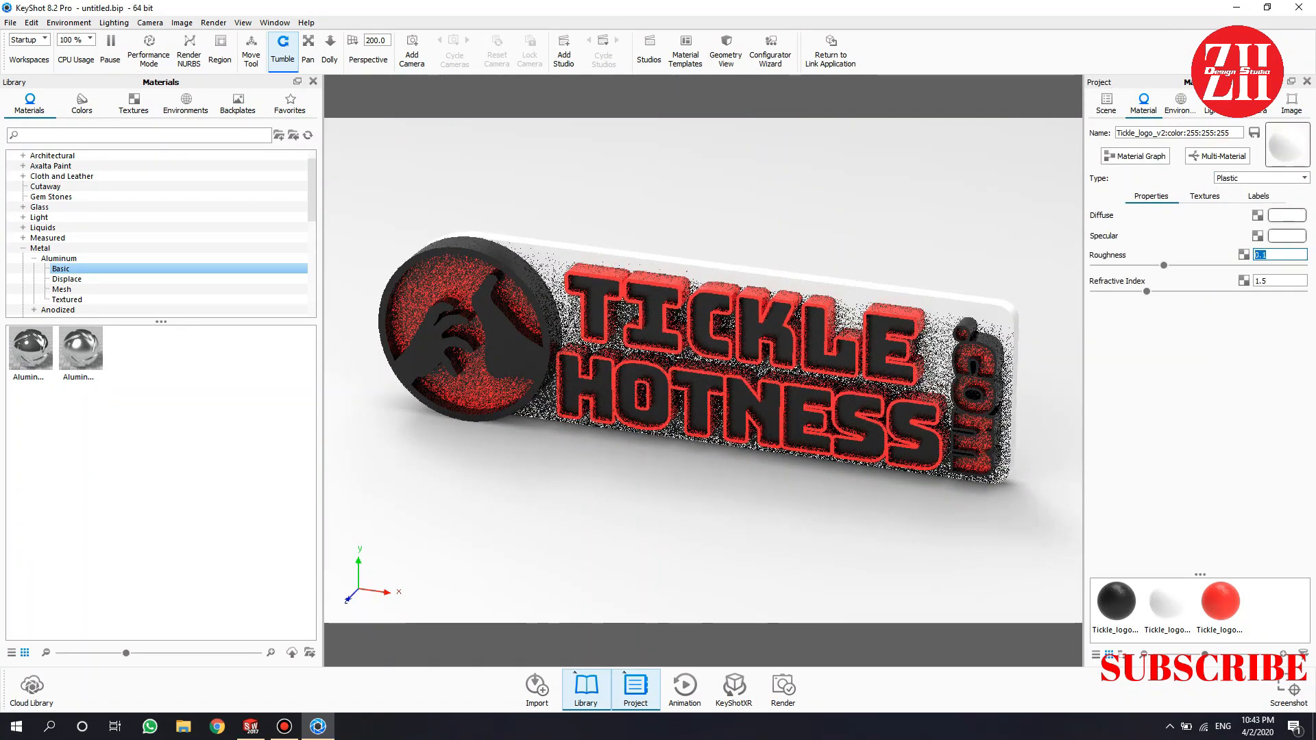
Apply the Indoor Living Room environment to the scene and rotate it to 288.5°
{"action": "left_click", "coordinate": [185, 103]}
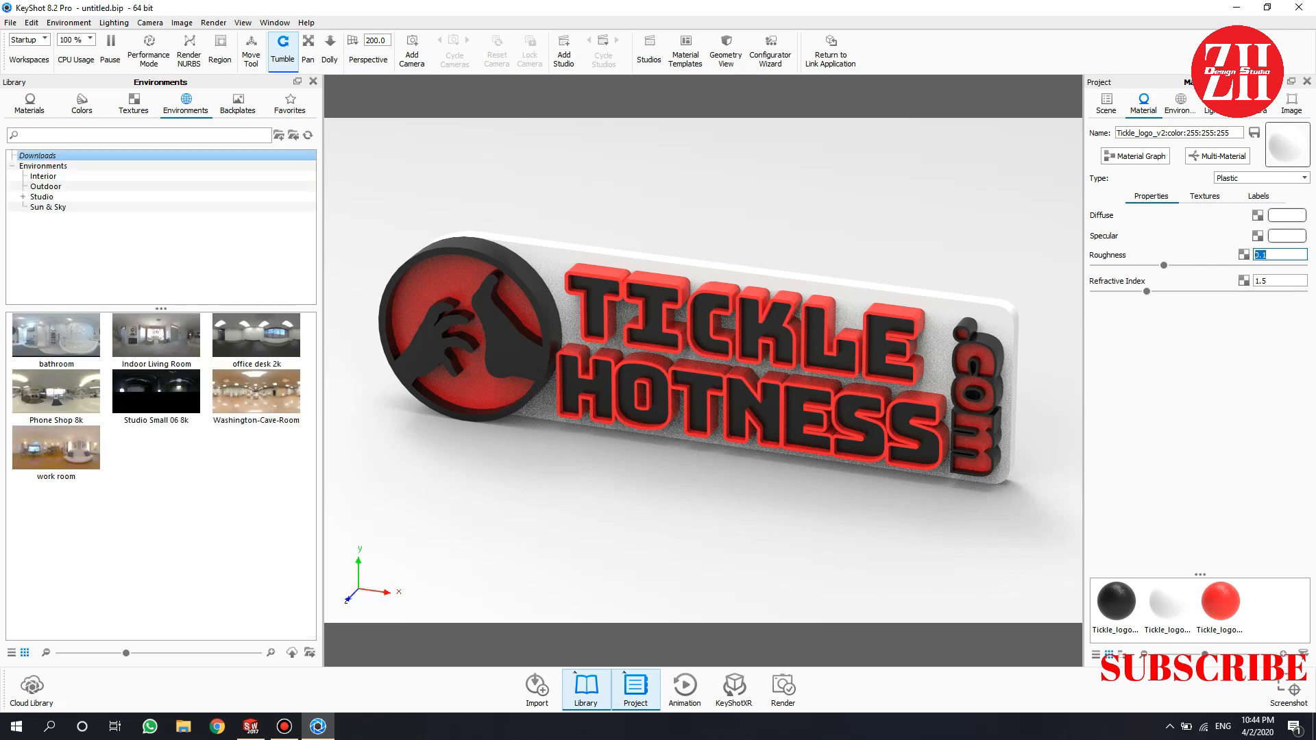
{"action": "left_click_drag", "start_coordinate": [157, 336], "coordinate": [692, 264]}
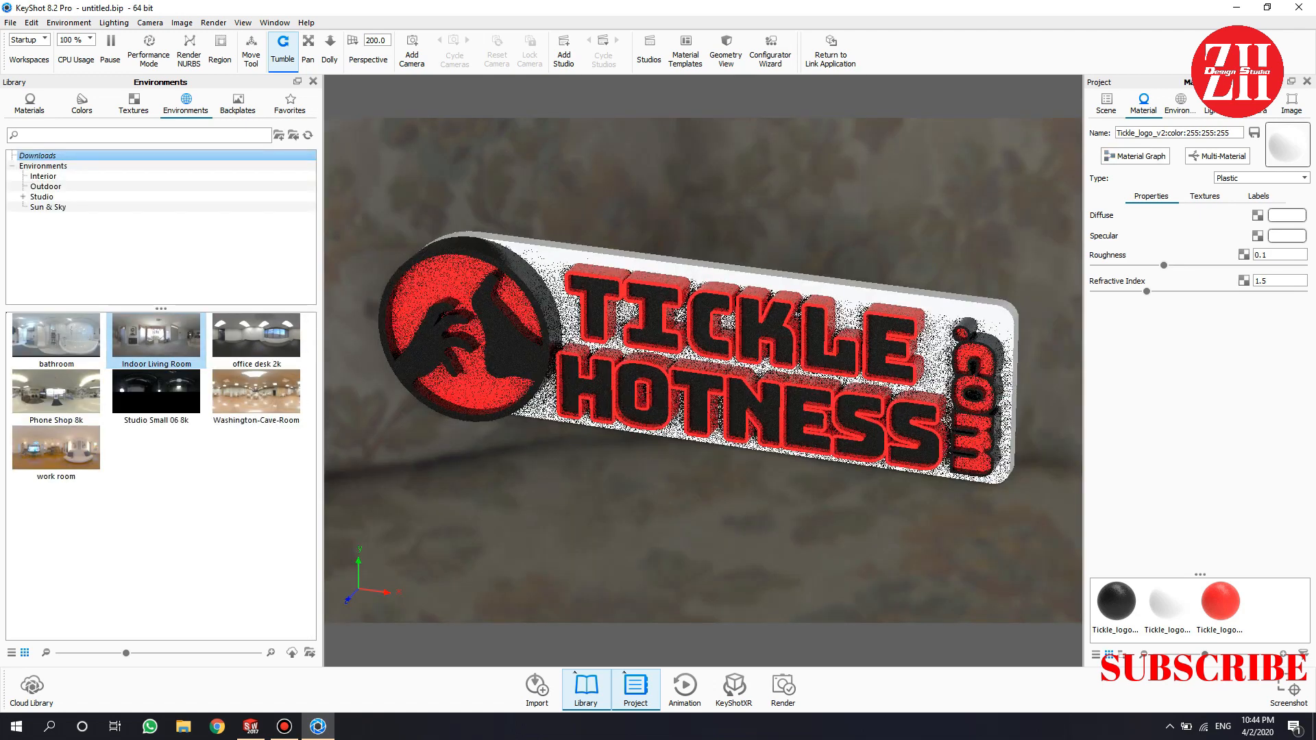
{"action": "left_click_drag", "start_coordinate": [1158, 492], "coordinate": [1221, 492]}
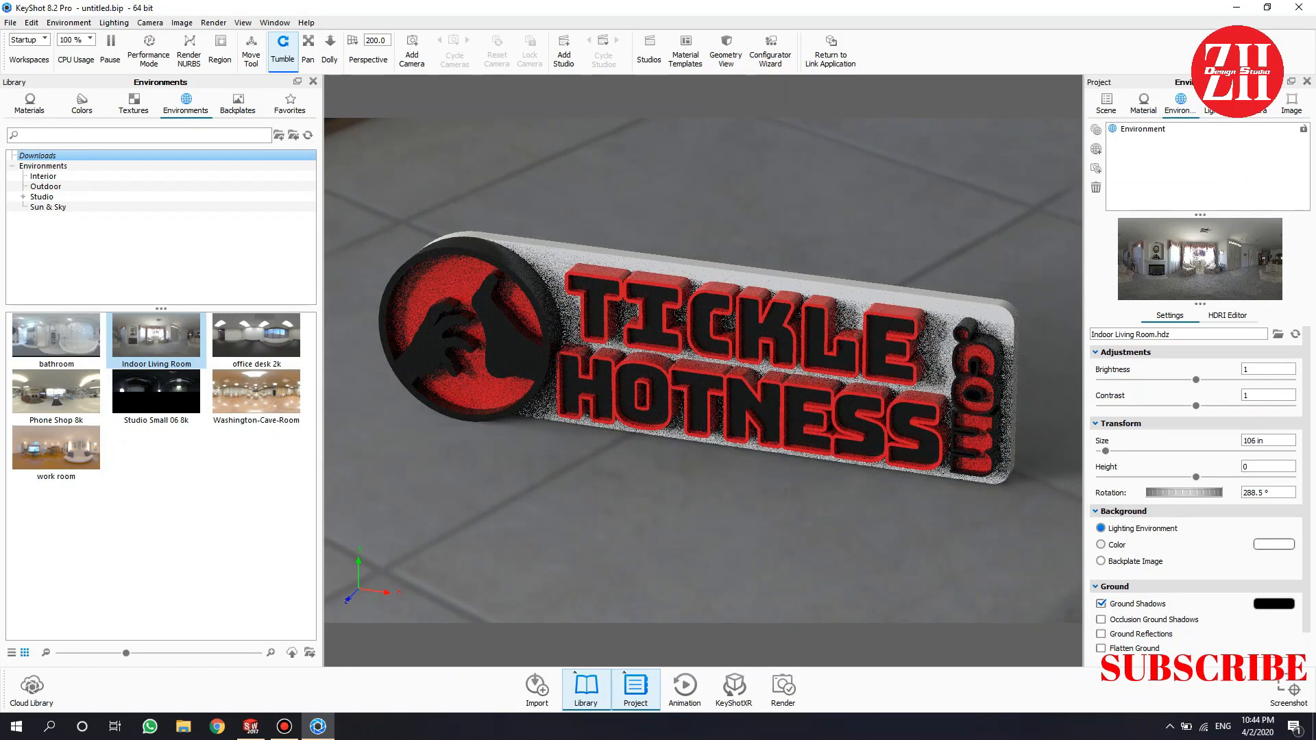
Set the environment's background to a solid grey, #939393, and its brightness to 1.5
{"action": "left_click", "coordinate": [1101, 544]}
{"action": "left_click", "coordinate": [1273, 544]}
{"action": "left_click_drag", "start_coordinate": [879, 102], "coordinate": [878, 136]}
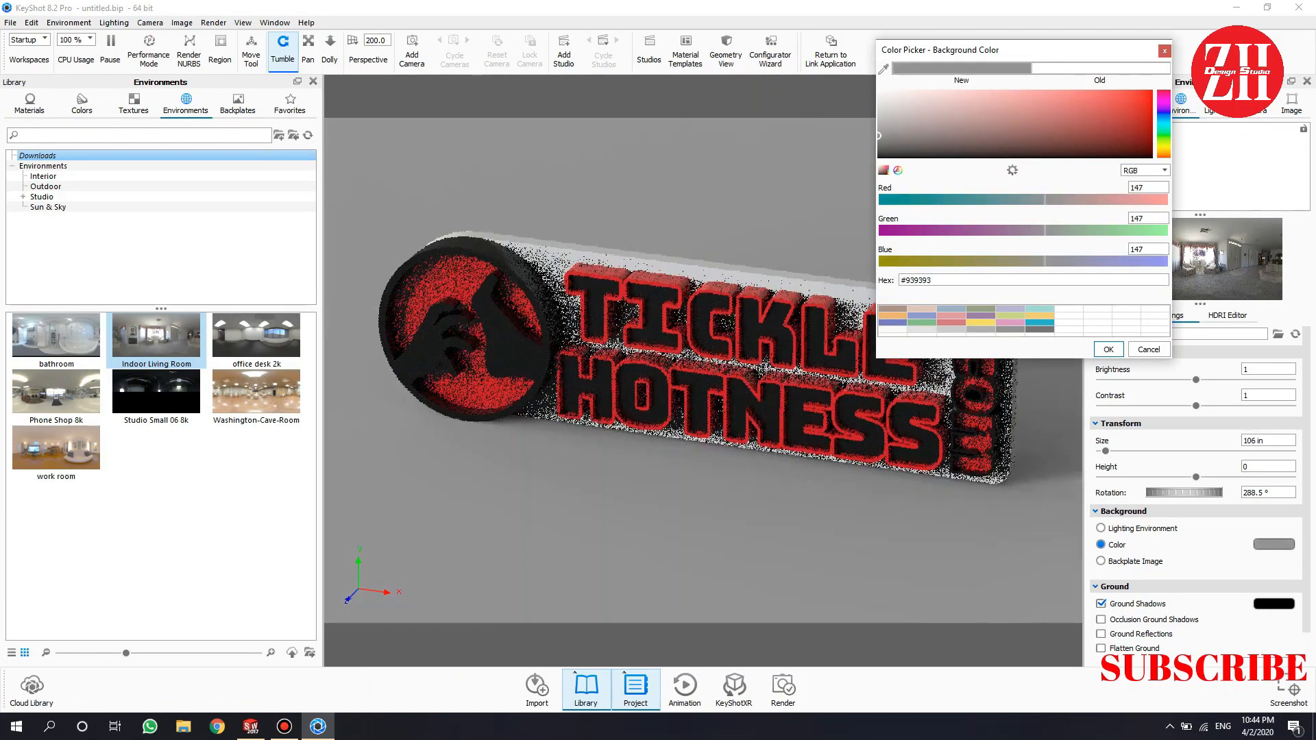
{"action": "left_click", "coordinate": [1108, 349]}
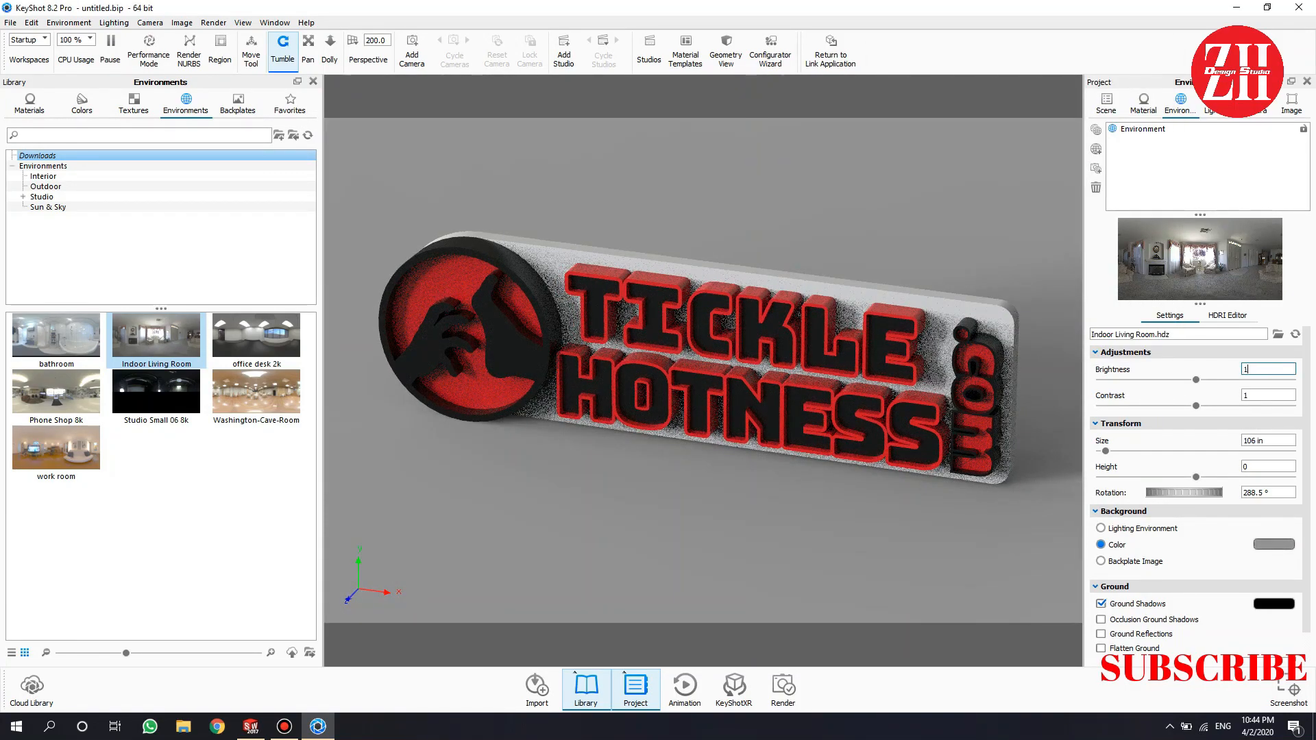
{"action": "type", "text": ".5"}
Enable occlusion ground shadows and match the ground shadow colour to the grey background
{"action": "left_click", "coordinate": [1100, 619]}
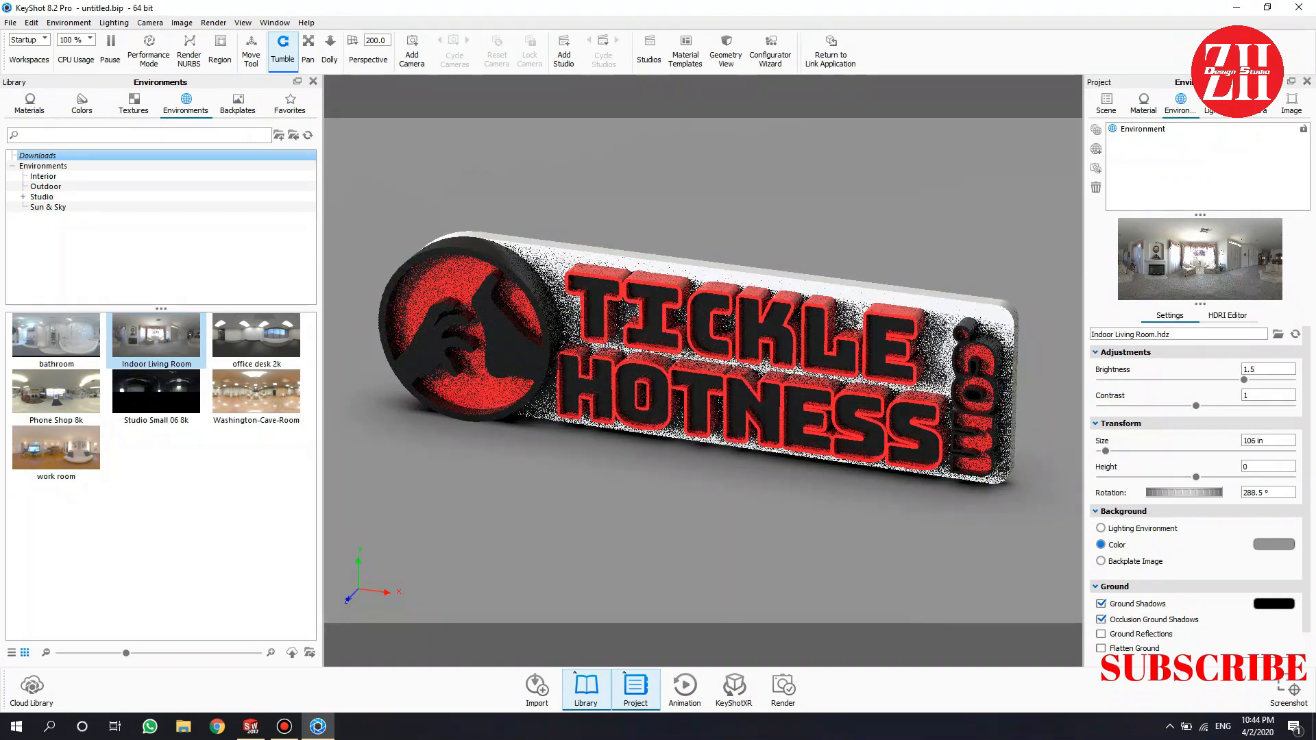
{"action": "left_click", "coordinate": [1273, 604]}
{"action": "left_click", "coordinate": [850, 154]}
{"action": "left_click", "coordinate": [1072, 383]}
Render the logo as a 3000 x 2000 px JPEG still image named Tickle_hotness and maximise the render output
{"action": "scroll", "coordinate": [703, 370], "scroll_direction": "up", "scroll_amount": 2}
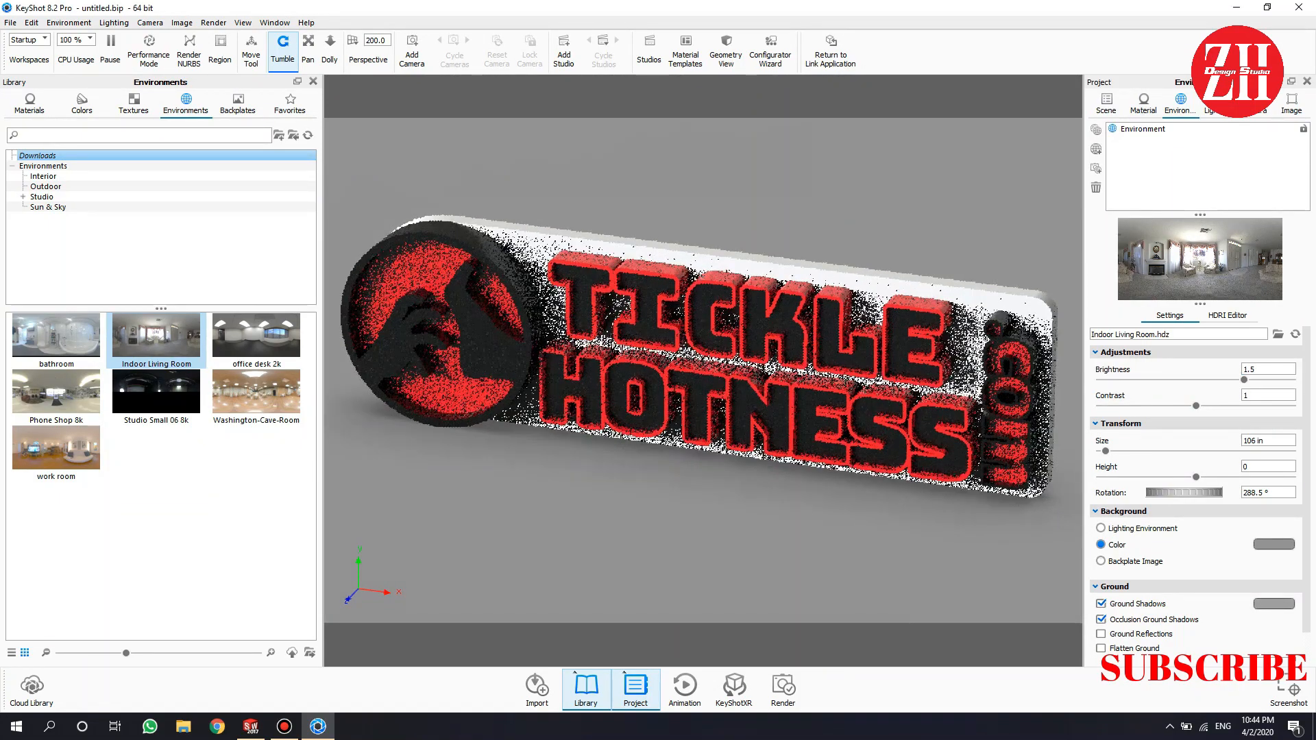
{"action": "left_click_drag", "start_coordinate": [703, 371], "coordinate": [682, 369]}
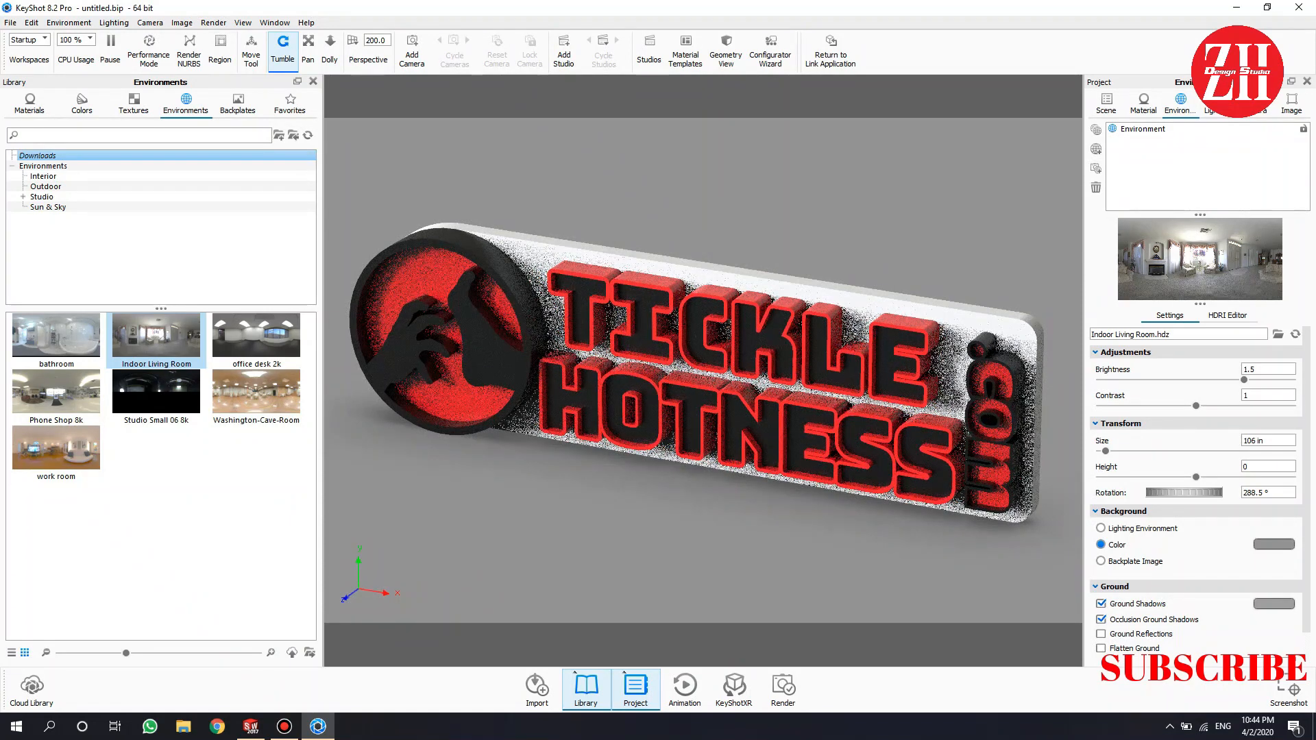
{"action": "left_click", "coordinate": [782, 685]}
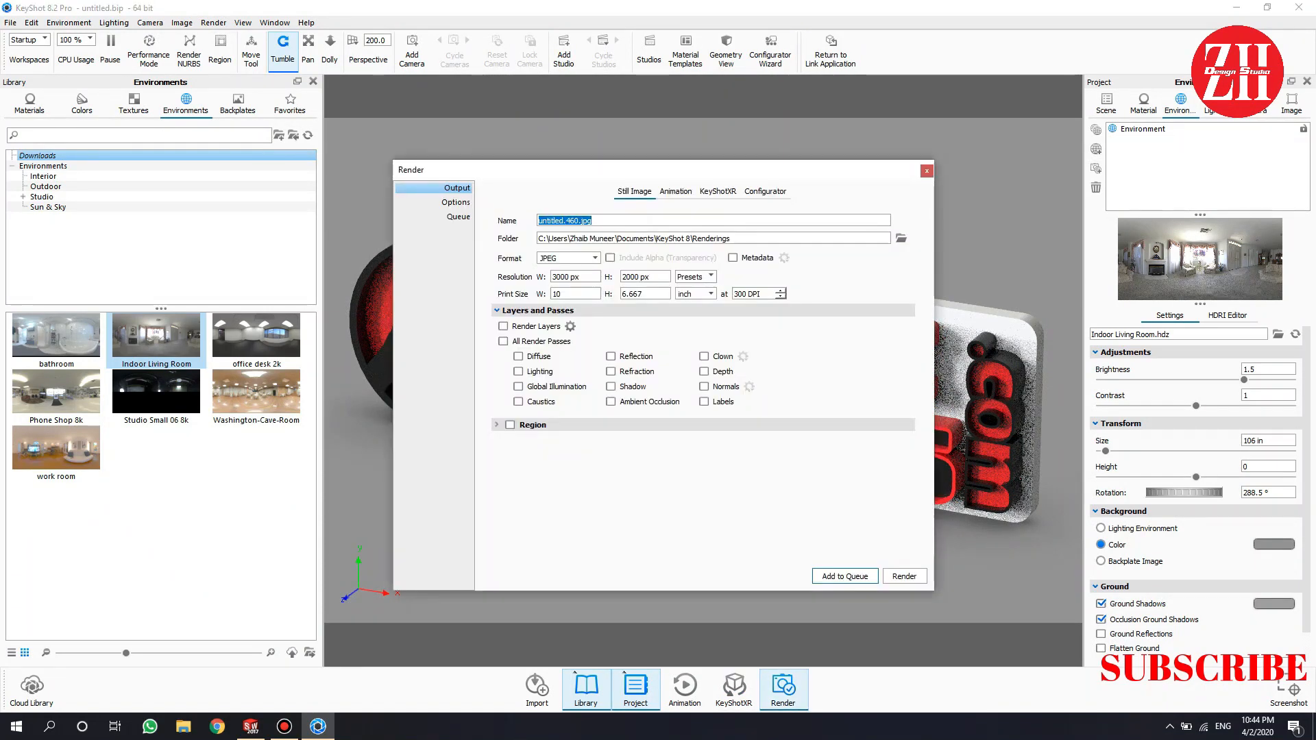
{"action": "left_click_drag", "start_coordinate": [610, 169], "coordinate": [585, 195]}
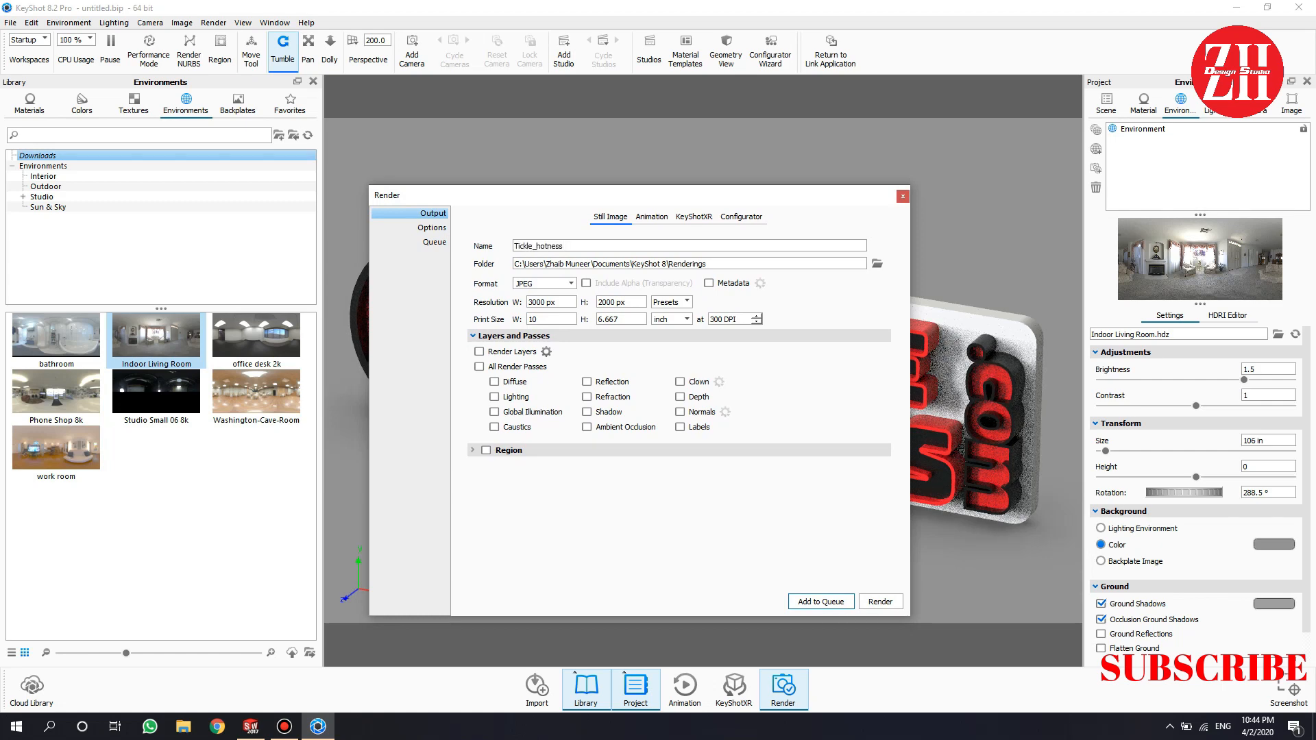
{"action": "left_click", "coordinate": [884, 601]}
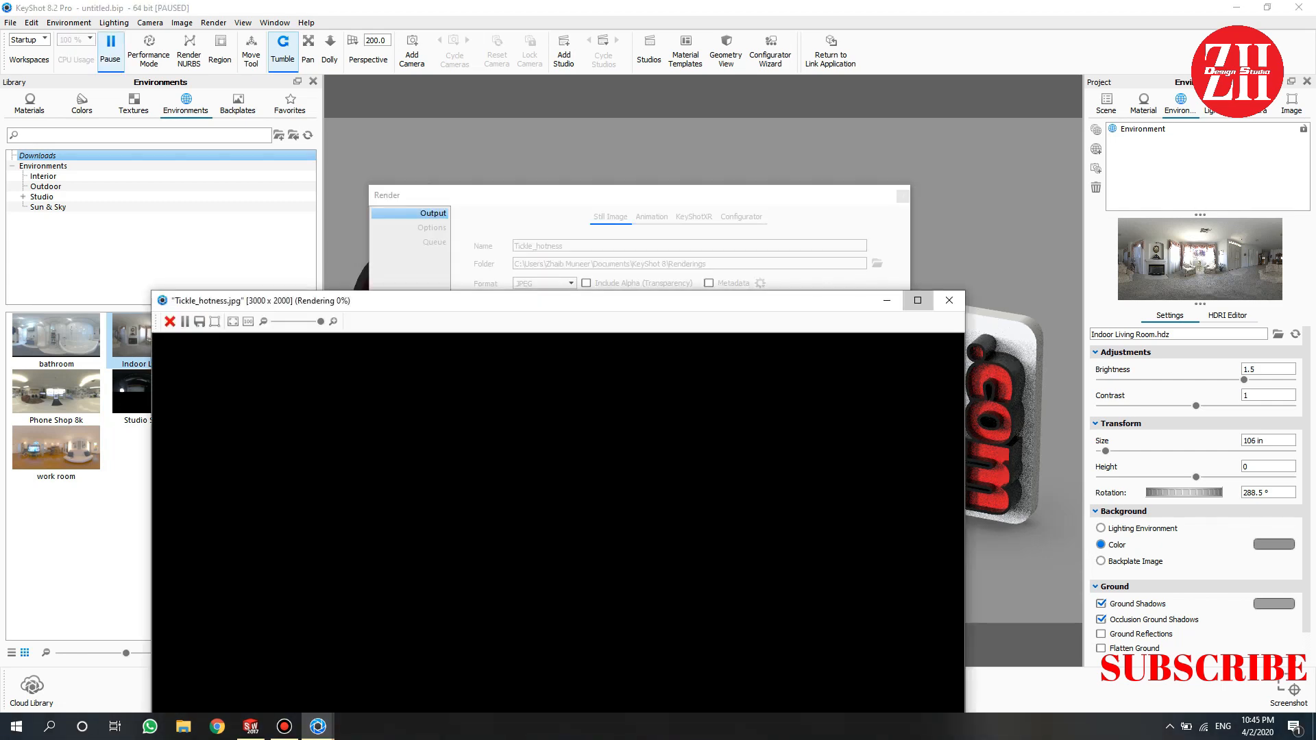
{"action": "left_click", "coordinate": [918, 300]}
{"action": "scroll", "coordinate": [657, 368], "scroll_direction": "down", "scroll_amount": 5}
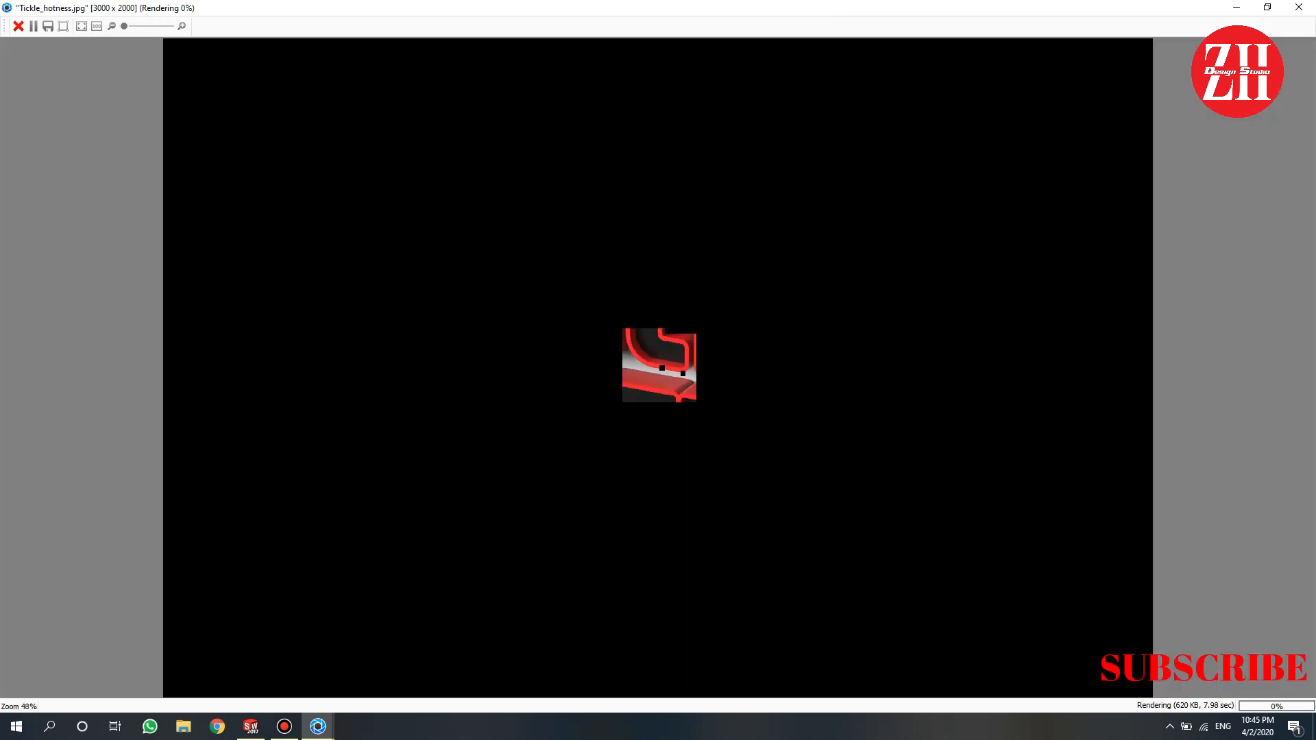